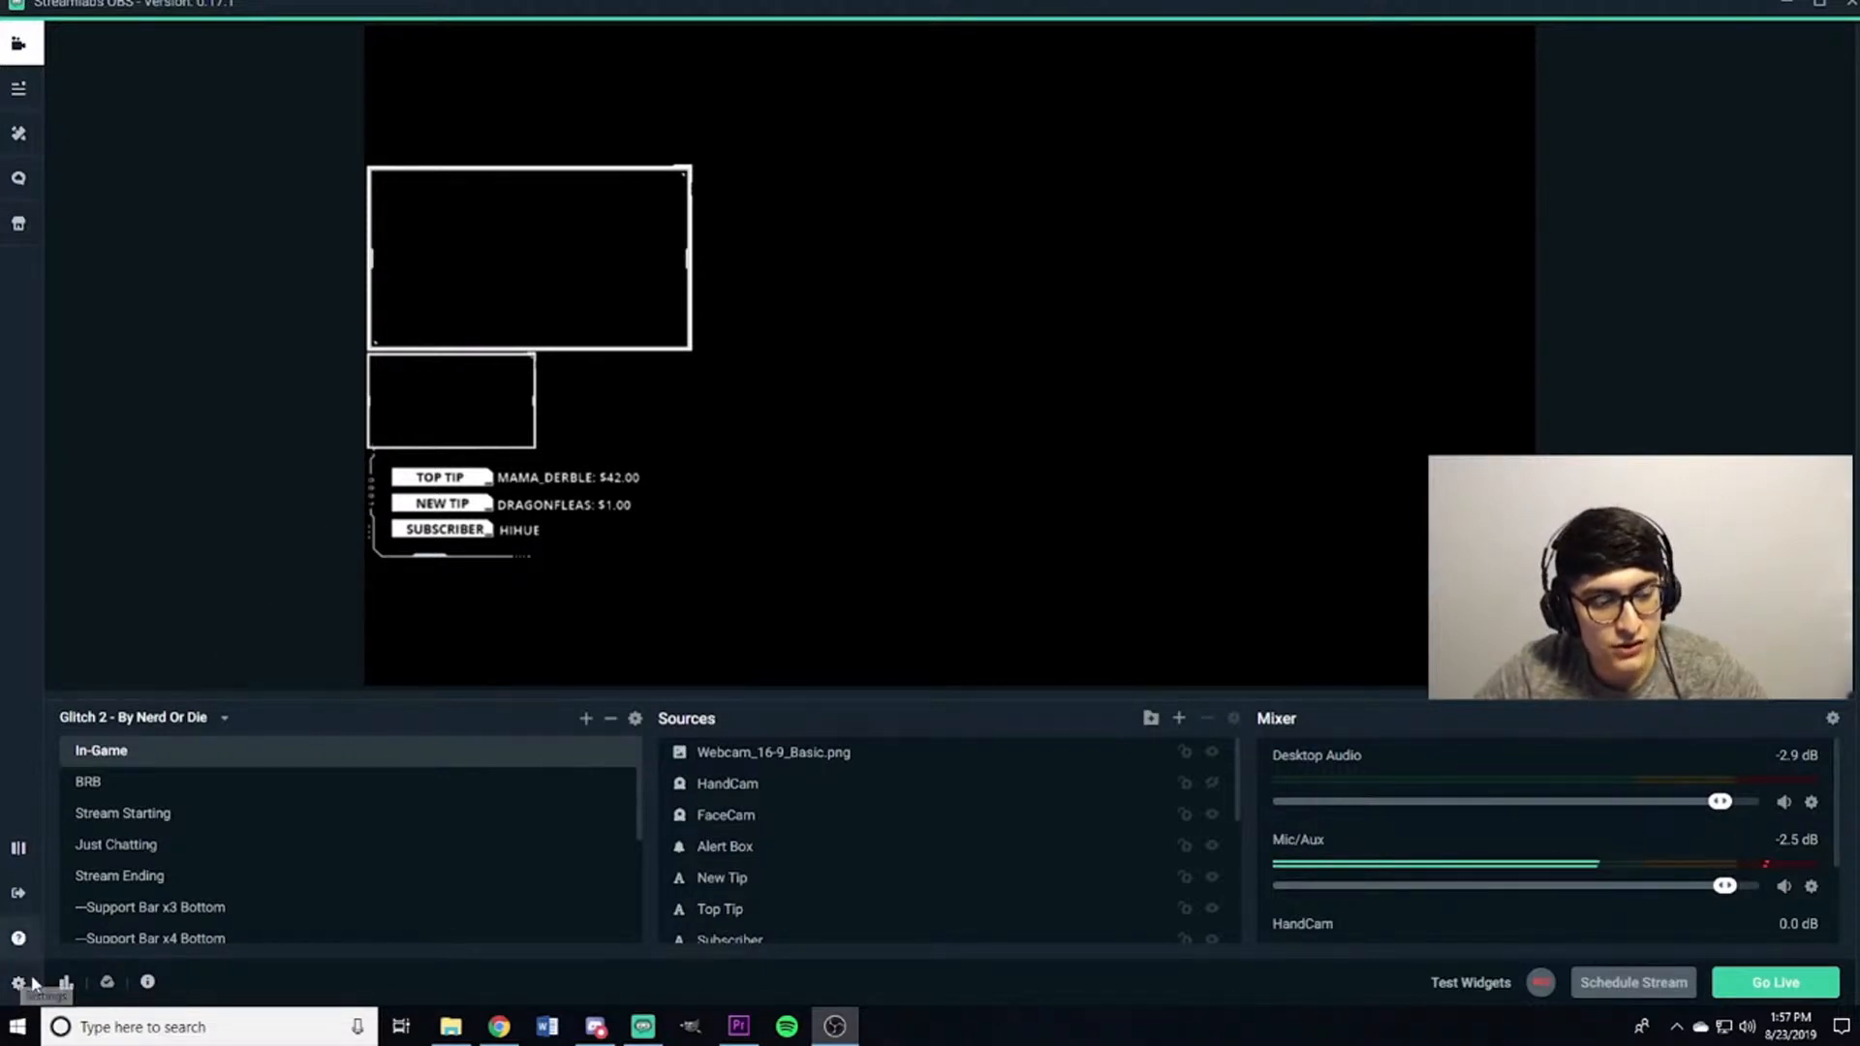
Open the Video settings and review the canvas resolution, output resolution and common FPS options.
{"action": "left_click", "coordinate": [20, 985]}
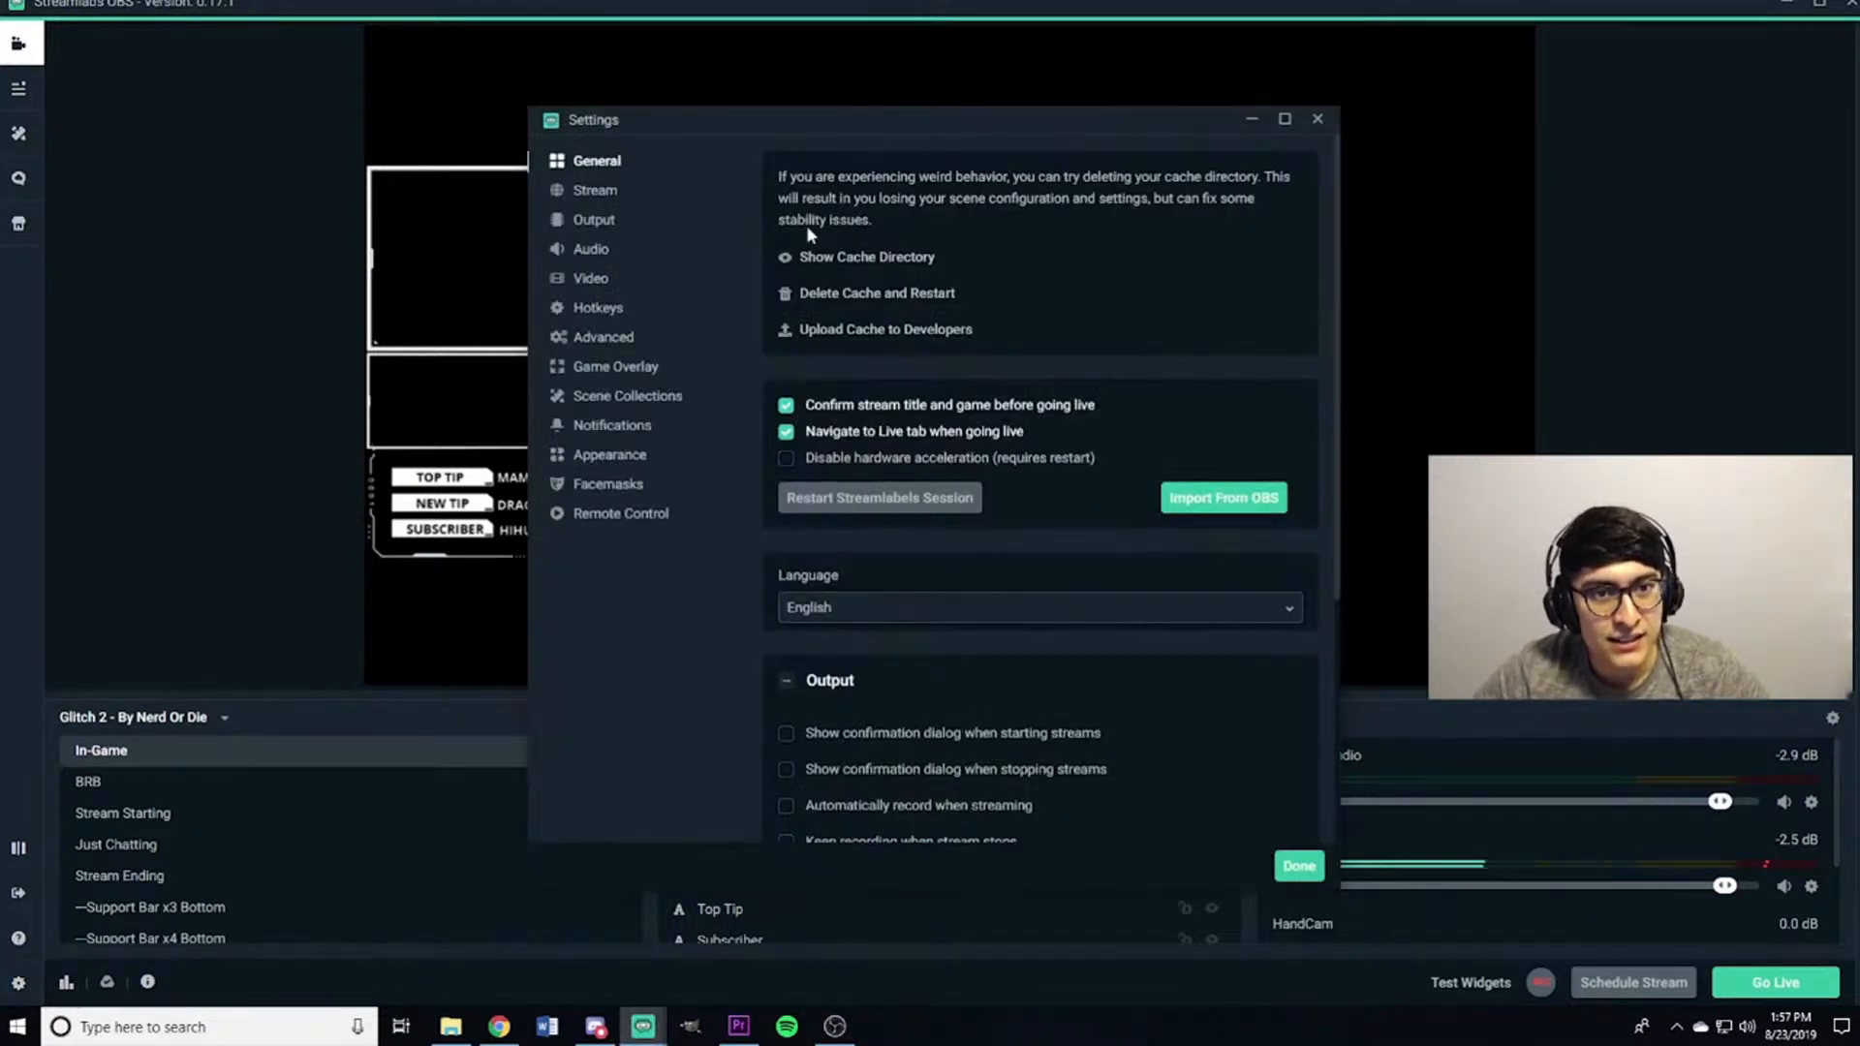
{"action": "left_click_drag", "start_coordinate": [879, 119], "coordinate": [918, 155]}
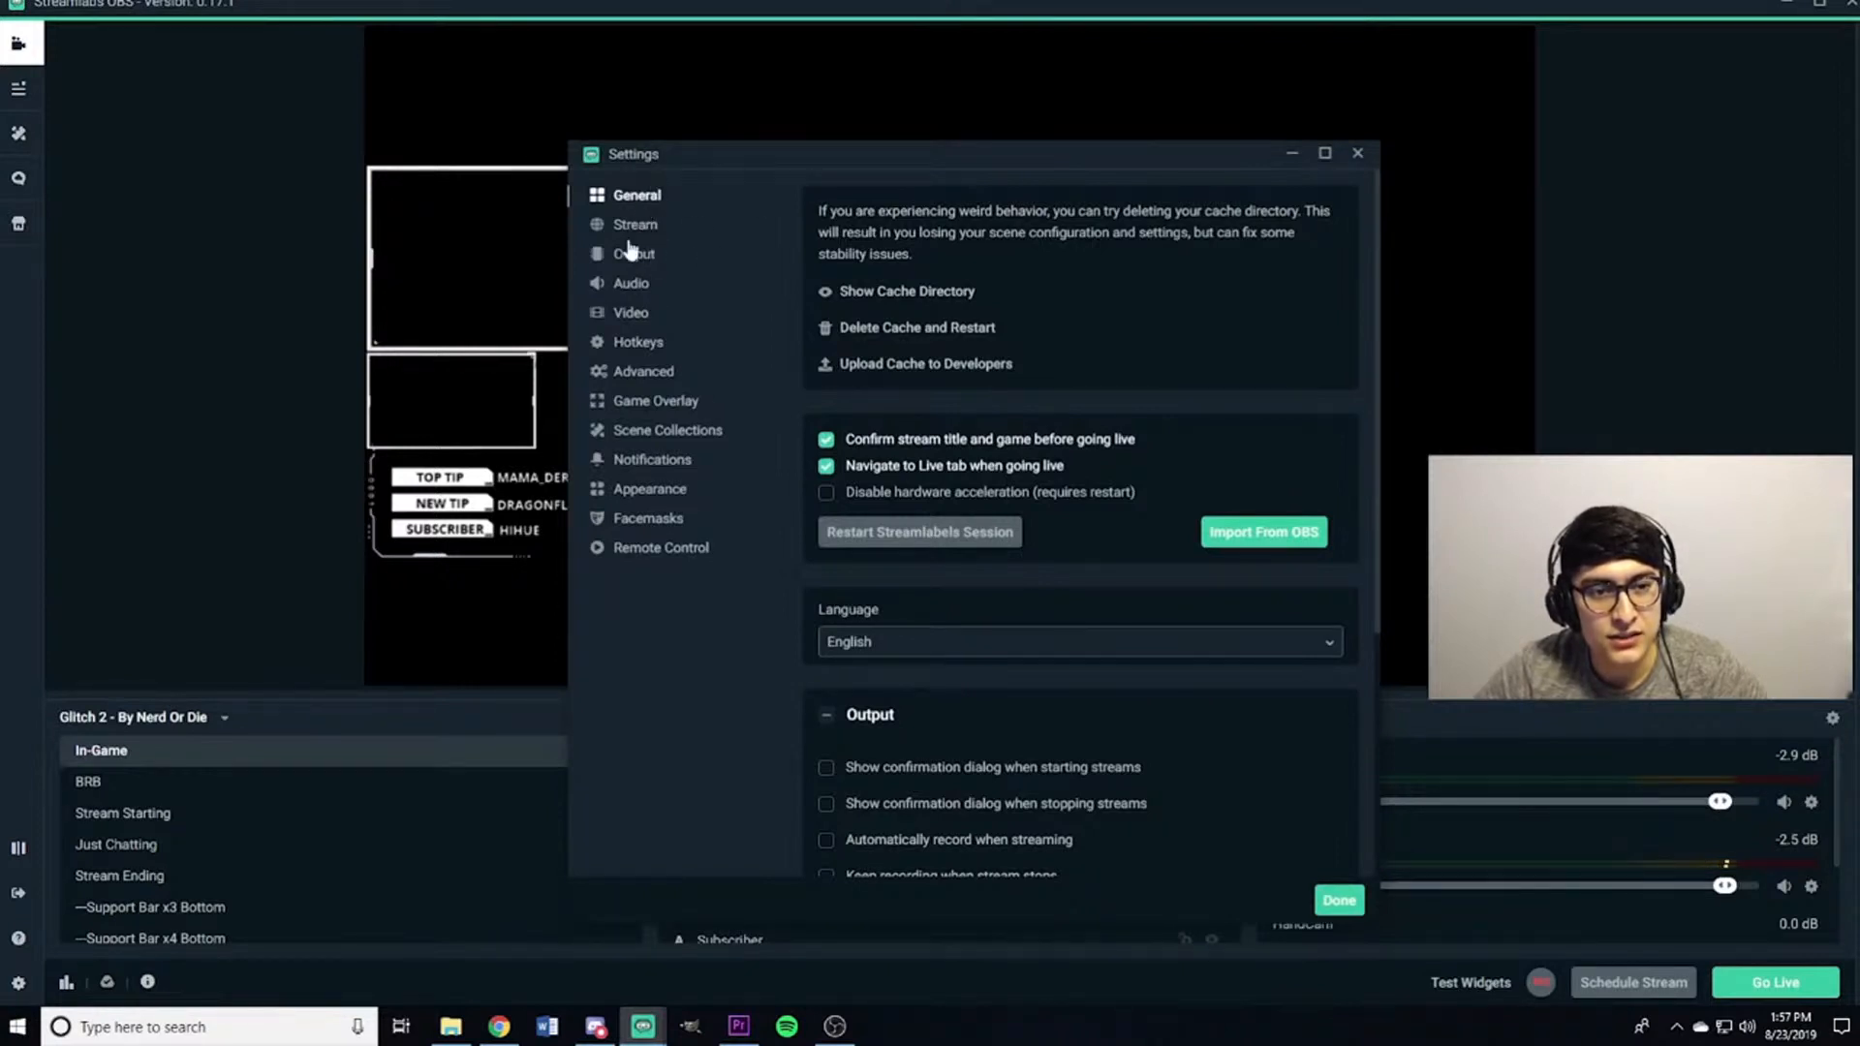
{"action": "left_click", "coordinate": [640, 323]}
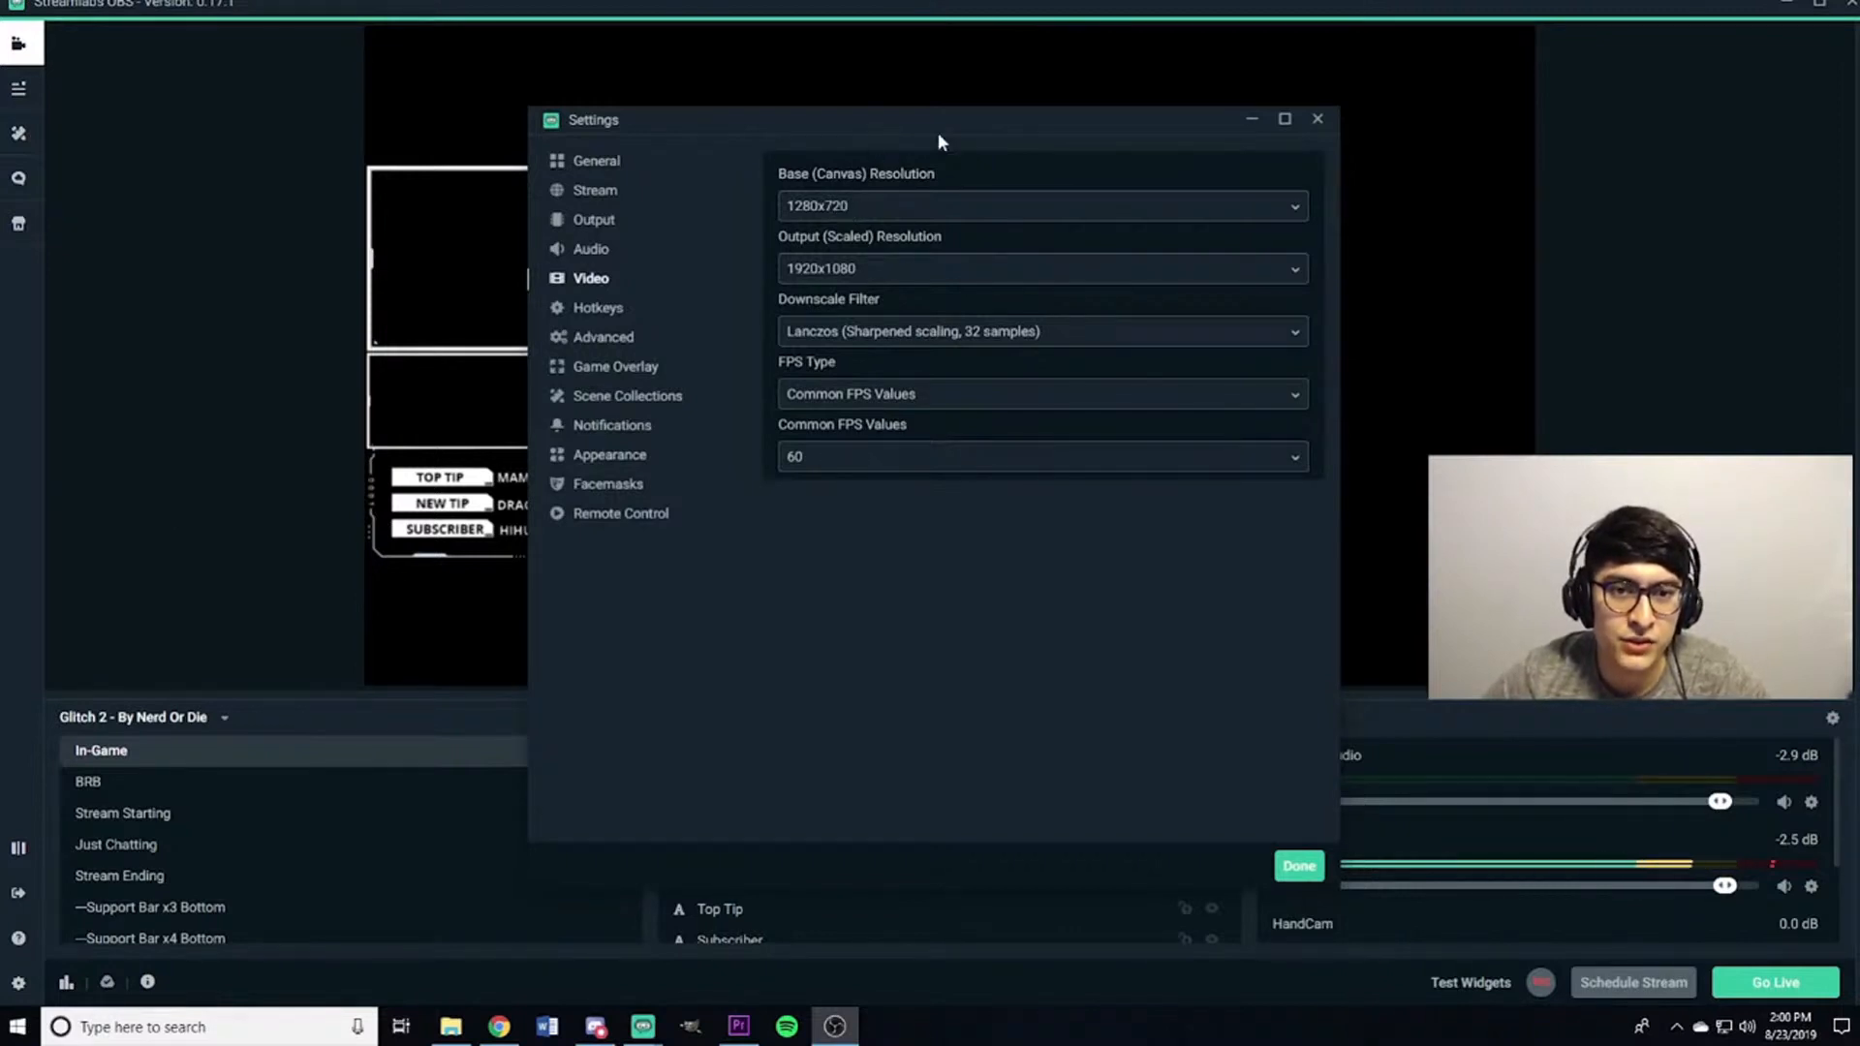
{"action": "left_click_drag", "start_coordinate": [932, 124], "coordinate": [1507, 139]}
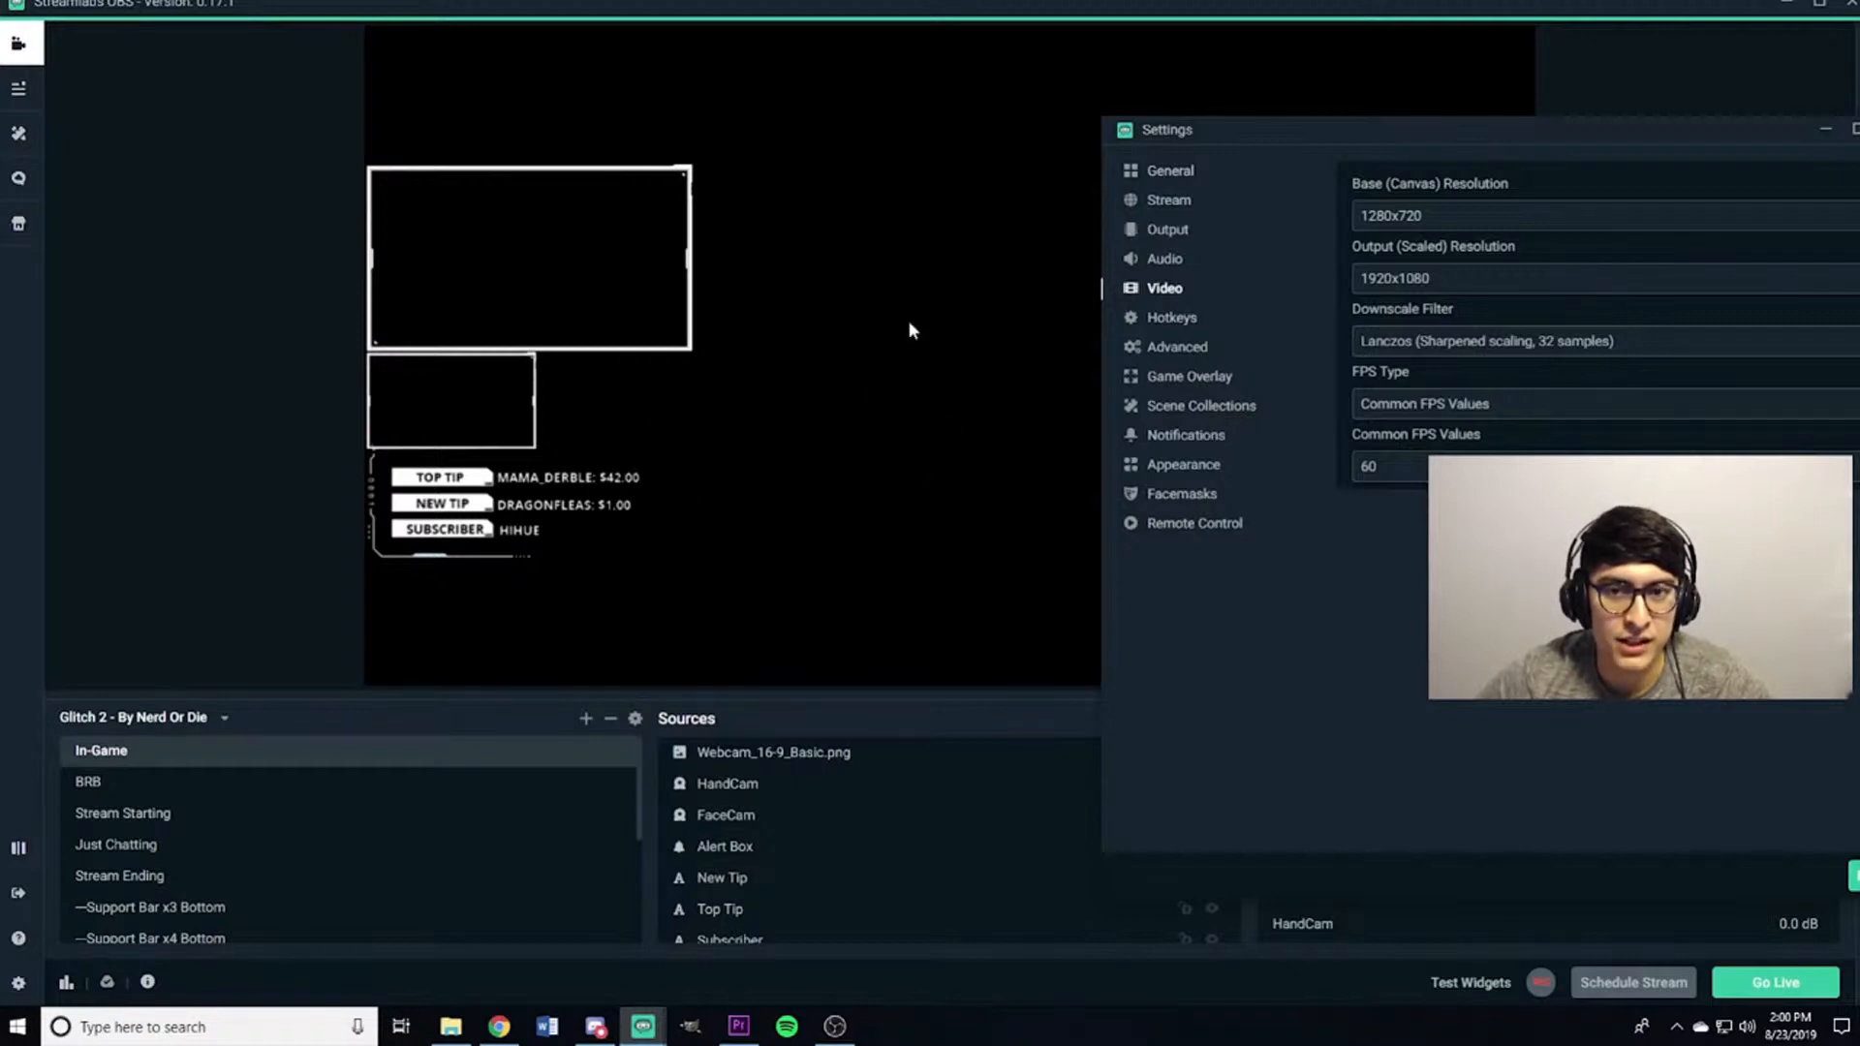
{"action": "left_click_drag", "start_coordinate": [1366, 136], "coordinate": [1021, 136]}
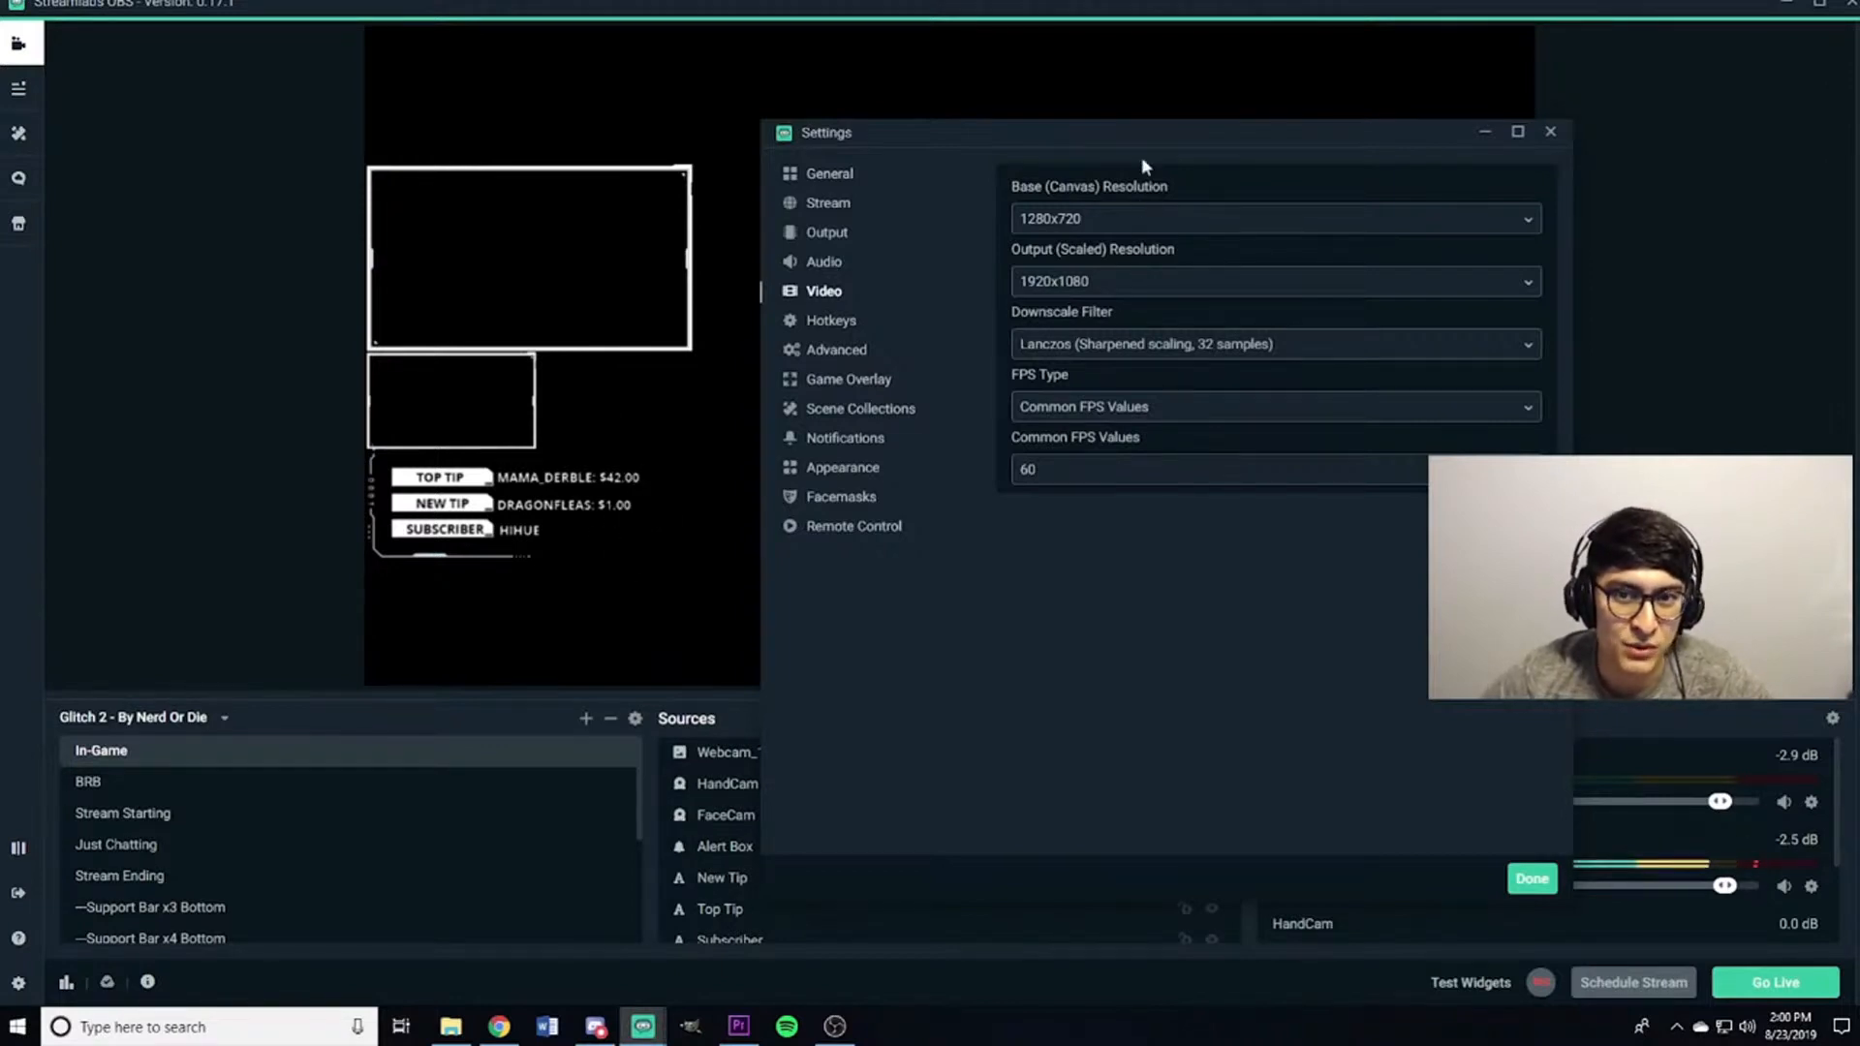
{"action": "left_click_drag", "start_coordinate": [1153, 142], "coordinate": [1188, 171]}
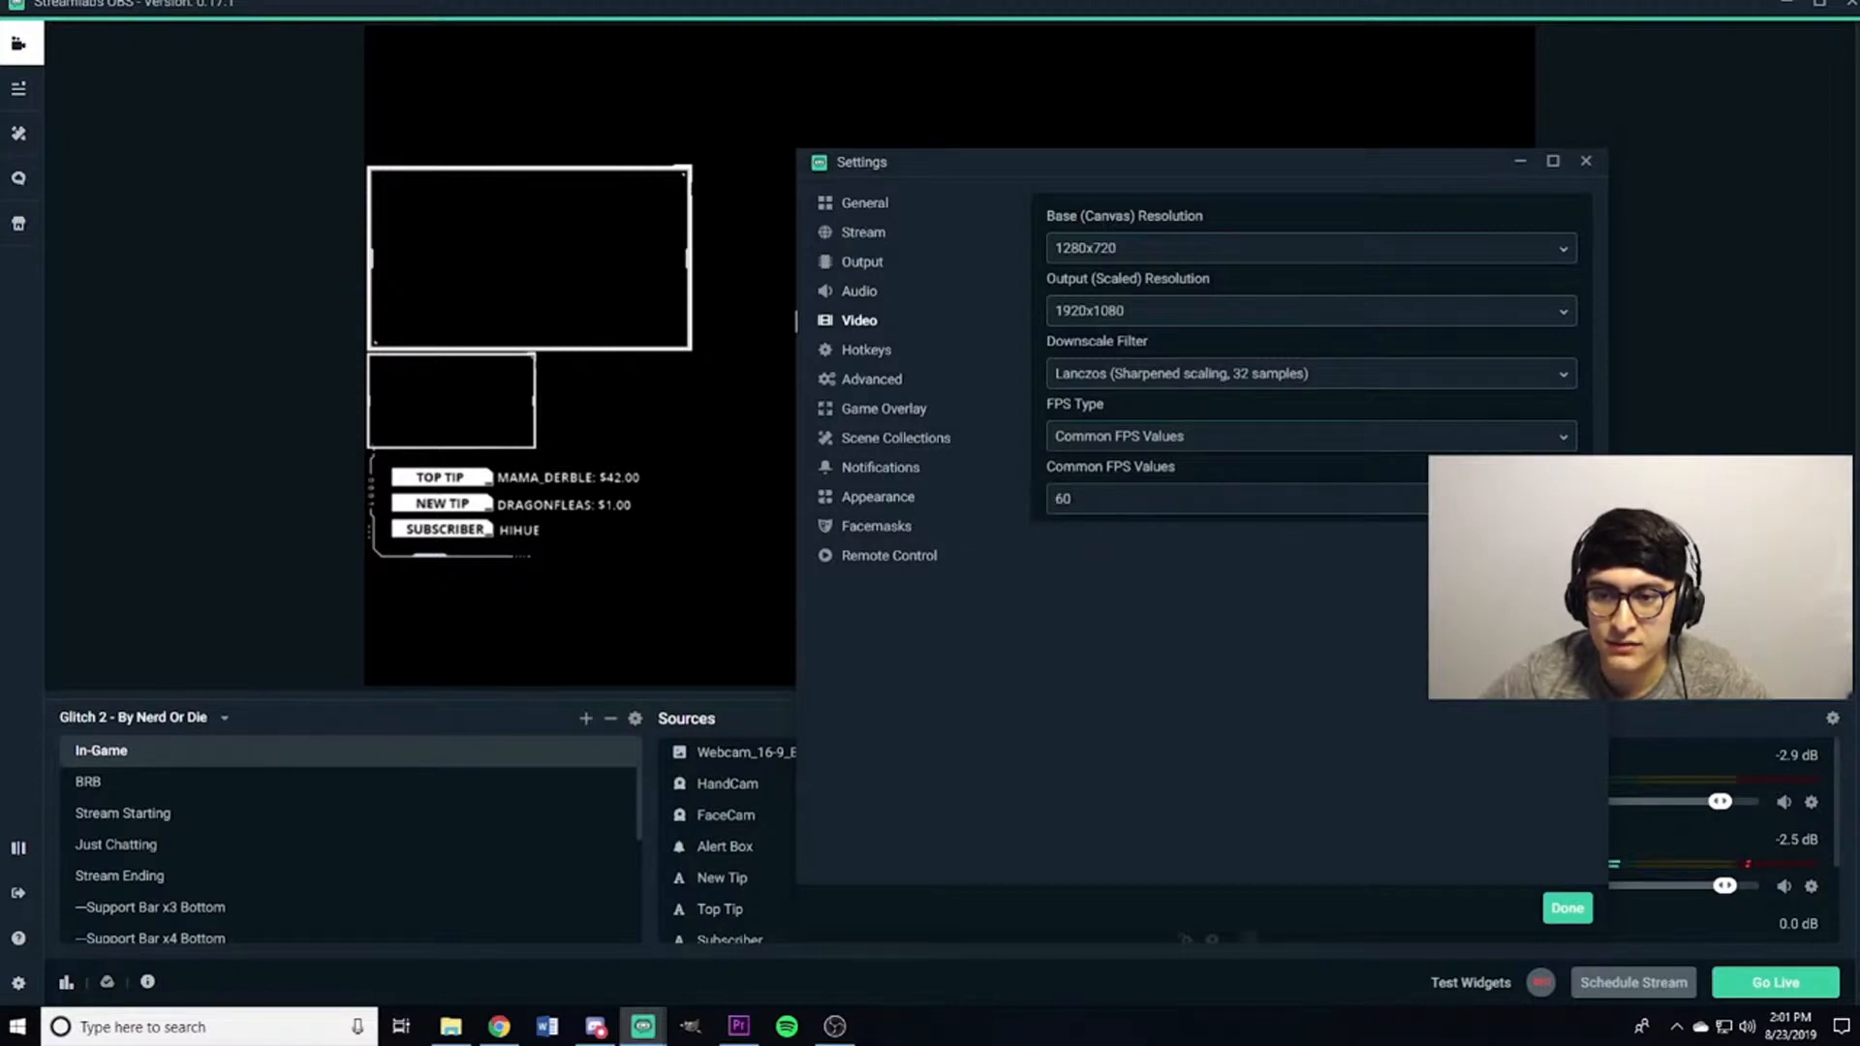
{"action": "left_click", "coordinate": [1337, 498]}
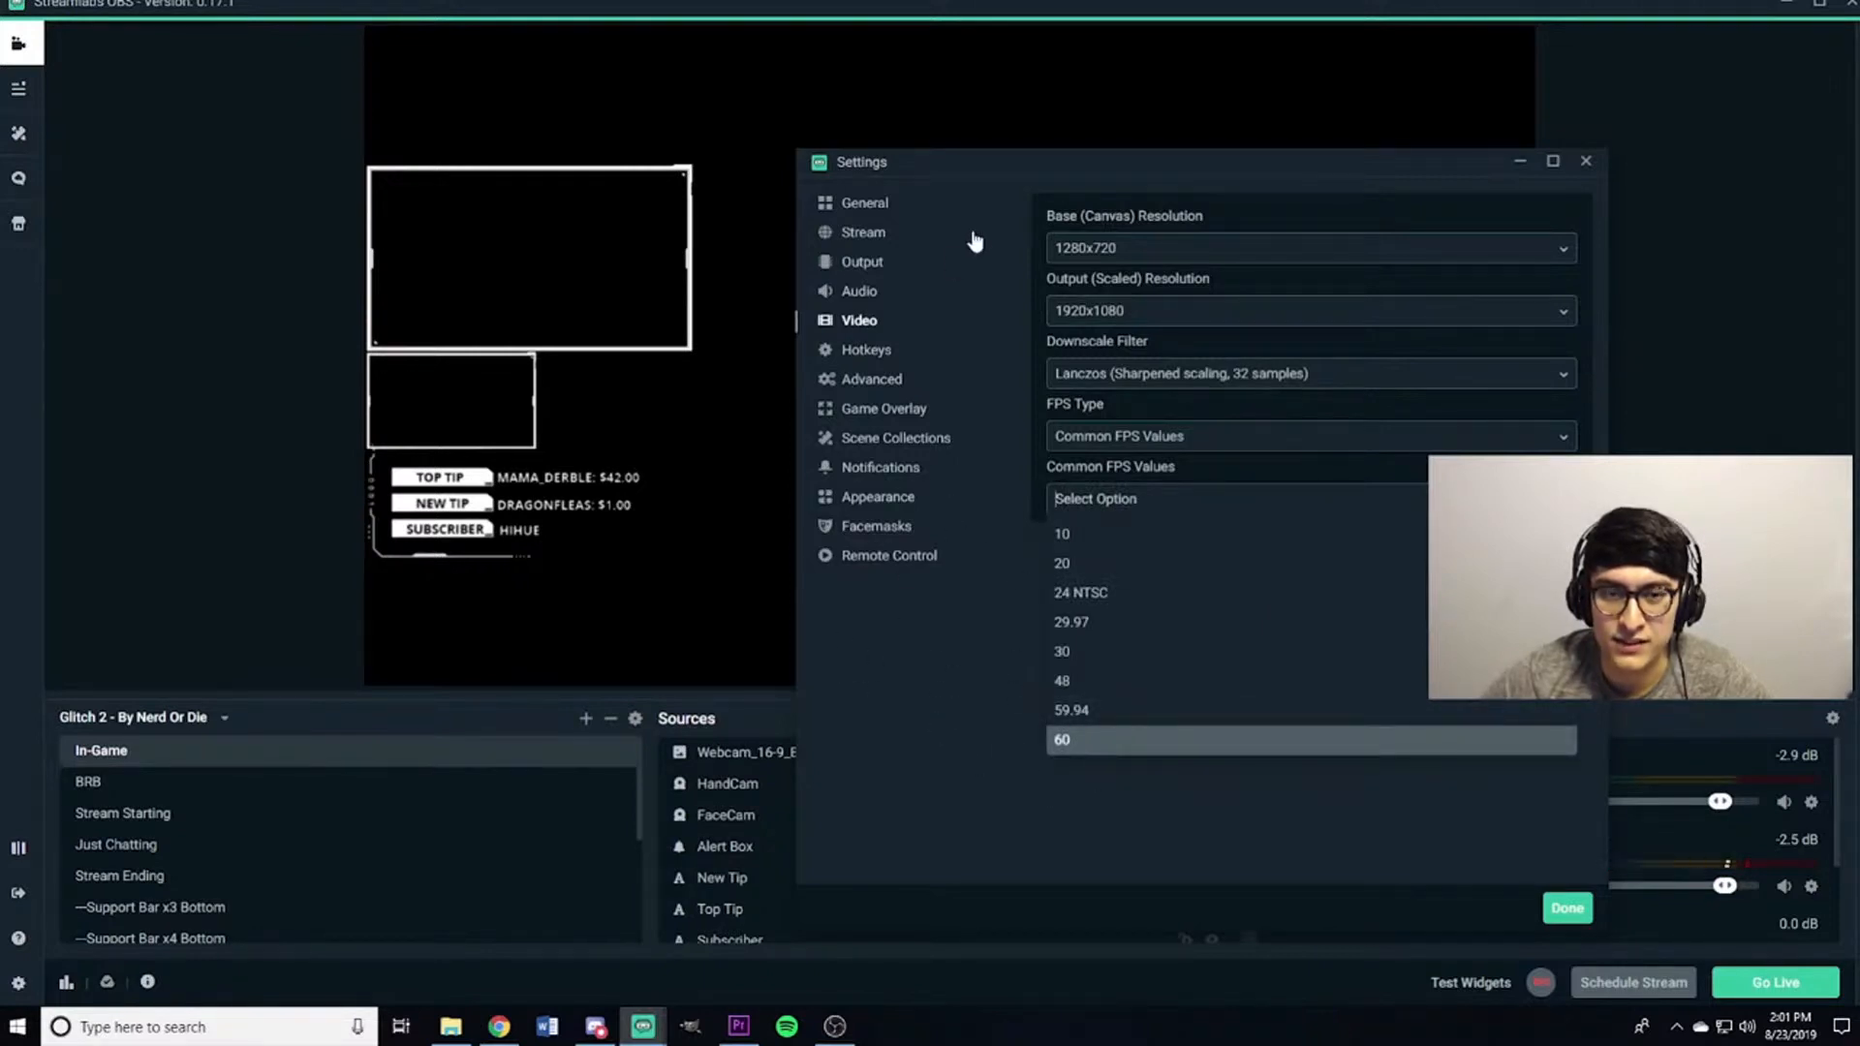
{"action": "left_click", "coordinate": [928, 717]}
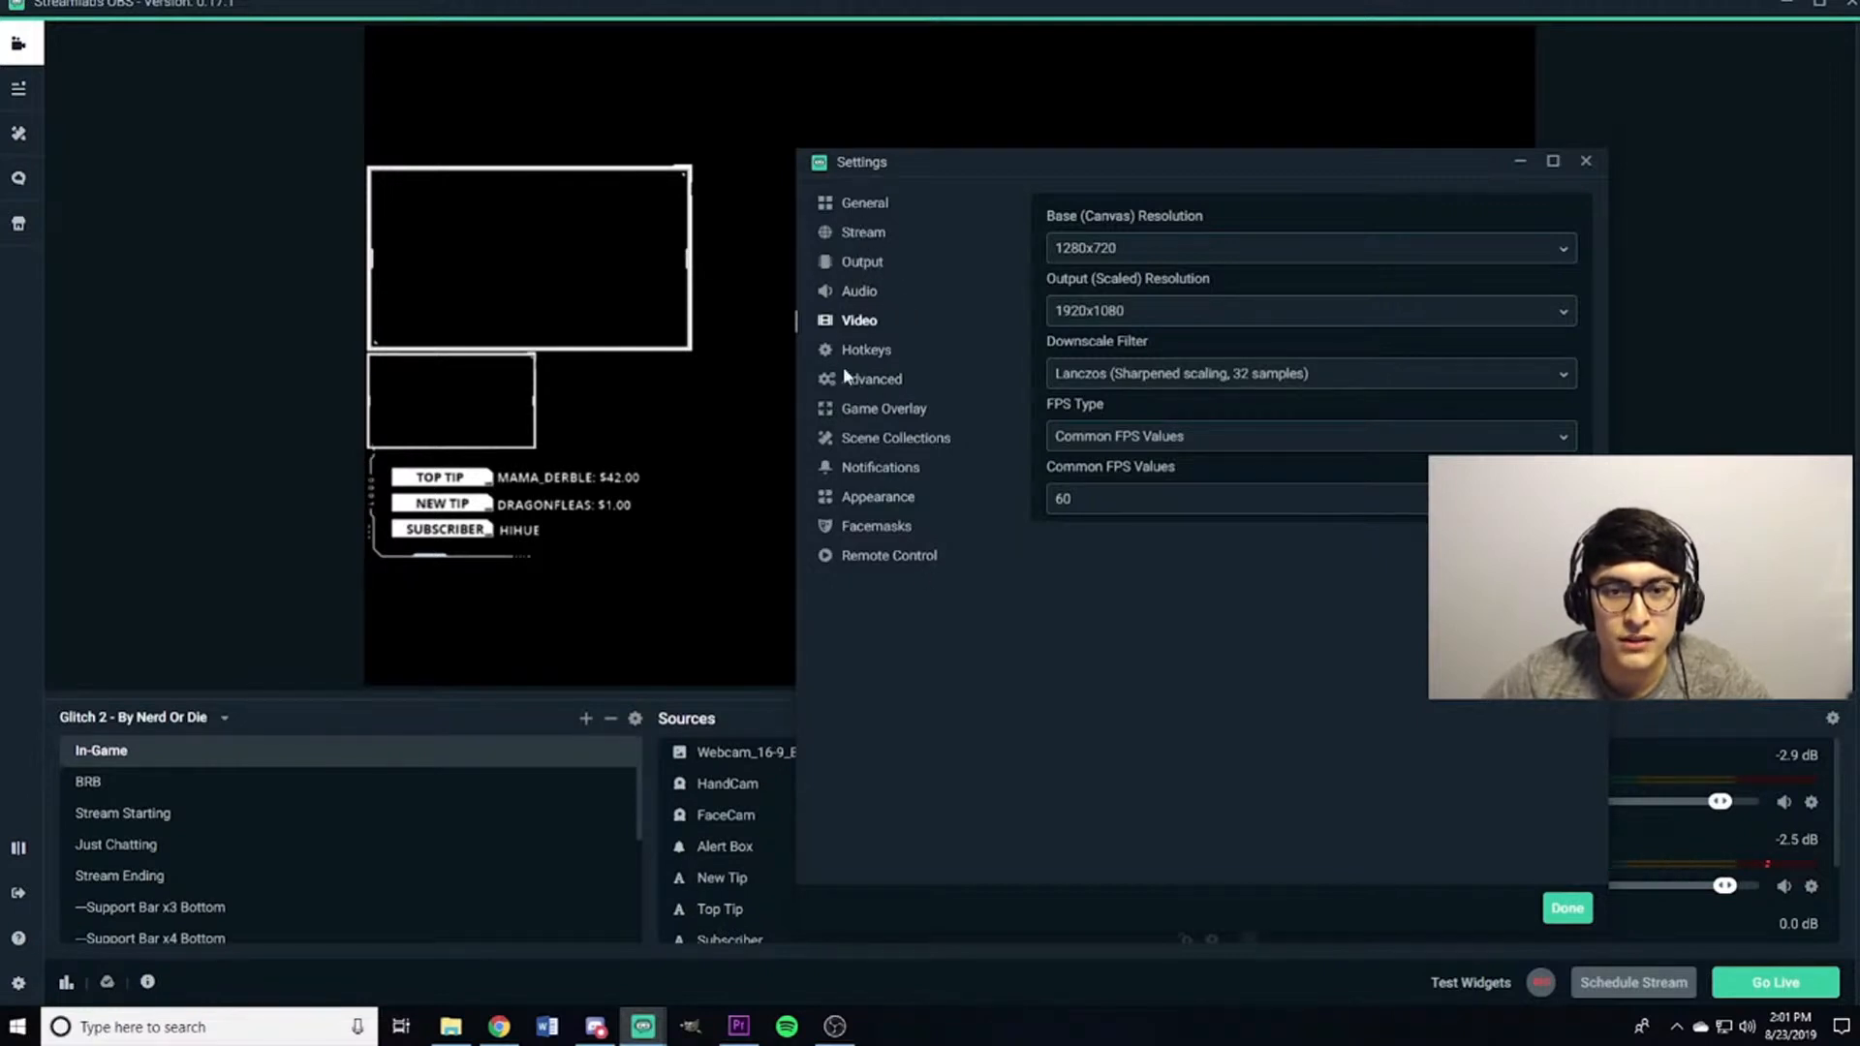
Open the Output settings, choose the Advanced output mode and keep the streaming audio track on 1.
{"action": "left_click", "coordinate": [862, 268]}
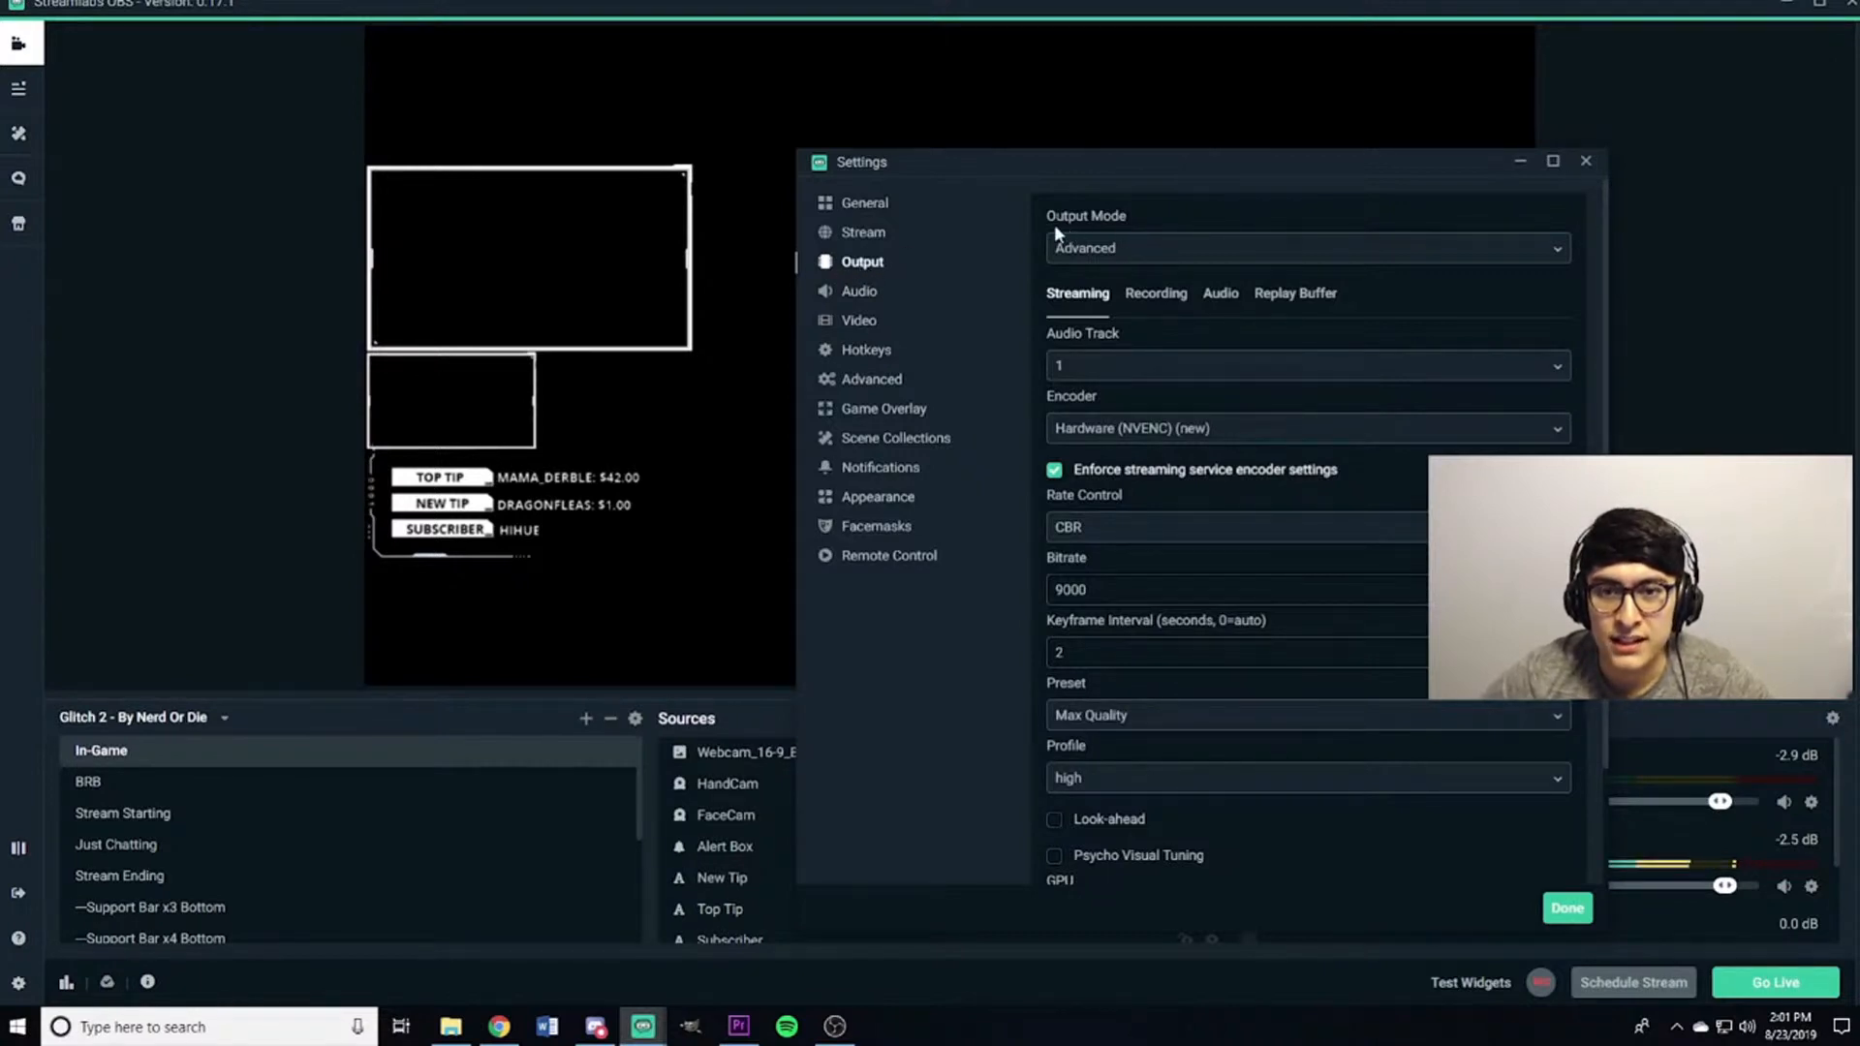
{"action": "left_click", "coordinate": [1543, 258]}
{"action": "left_click", "coordinate": [1109, 319]}
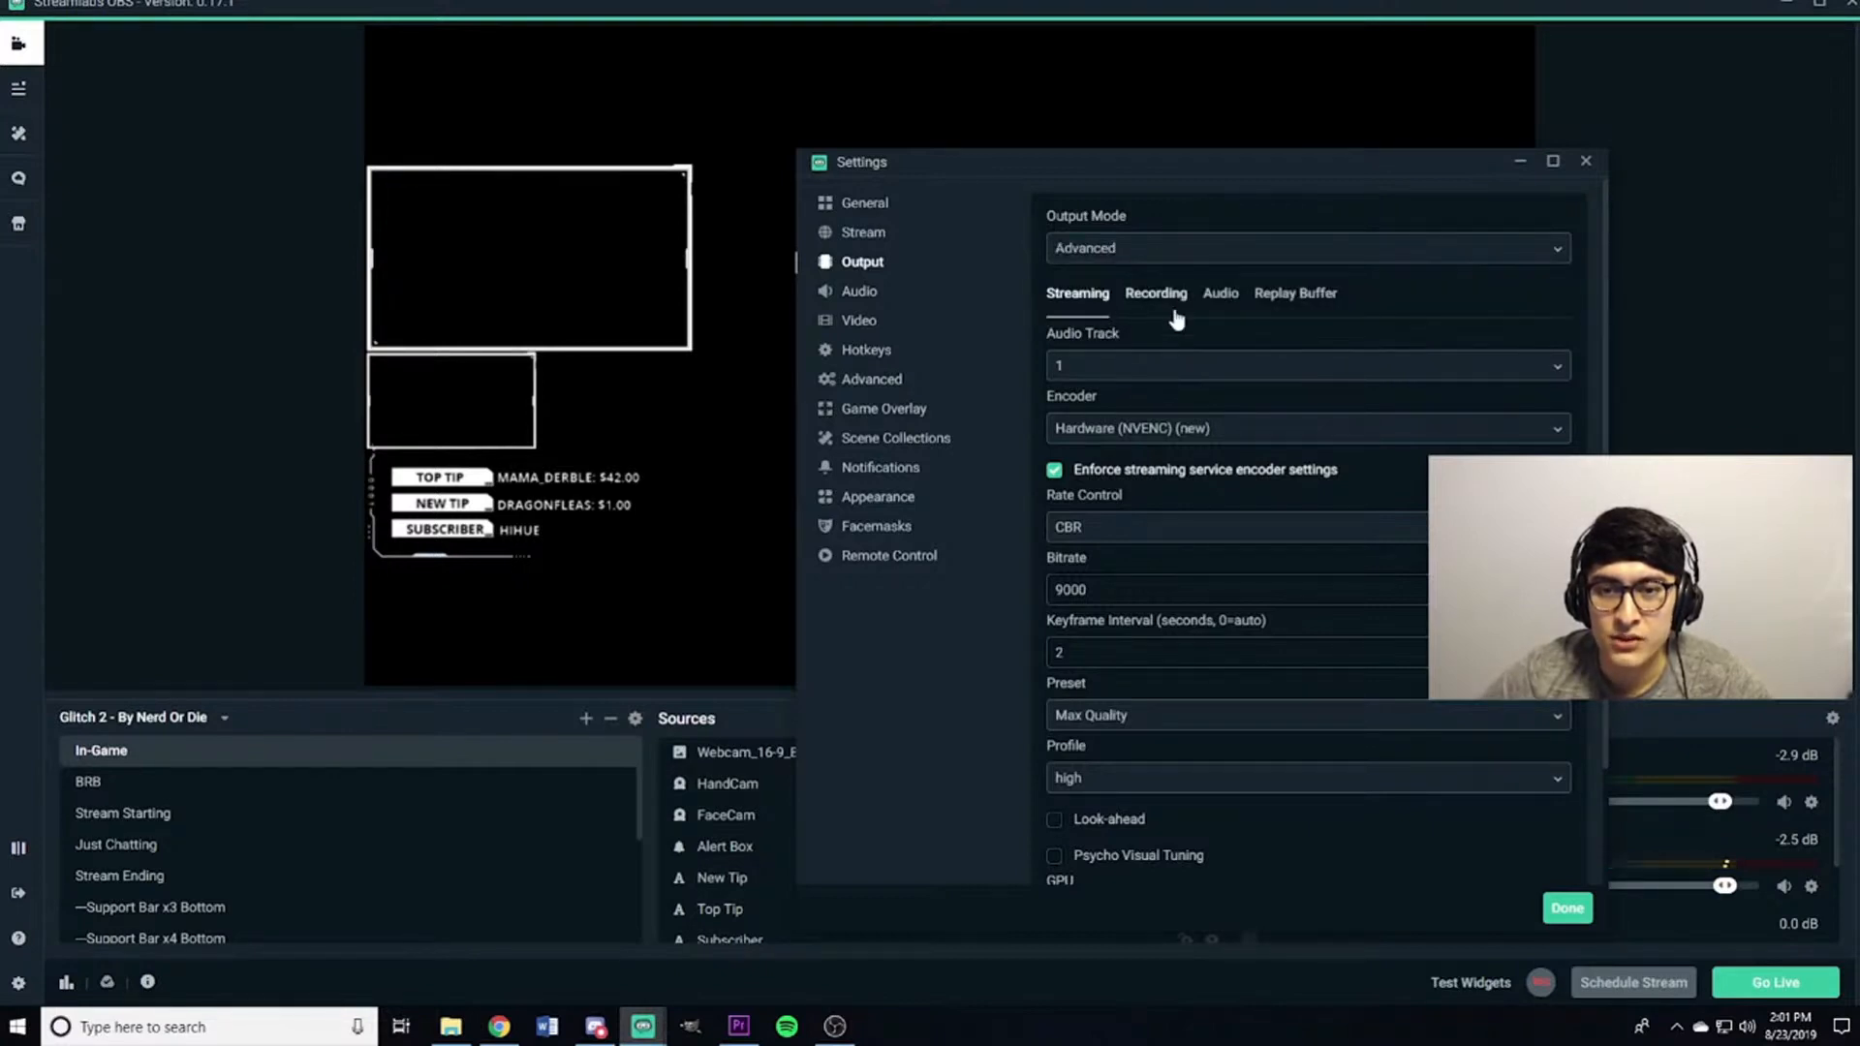
{"action": "left_click_drag", "start_coordinate": [1165, 170], "coordinate": [948, 167]}
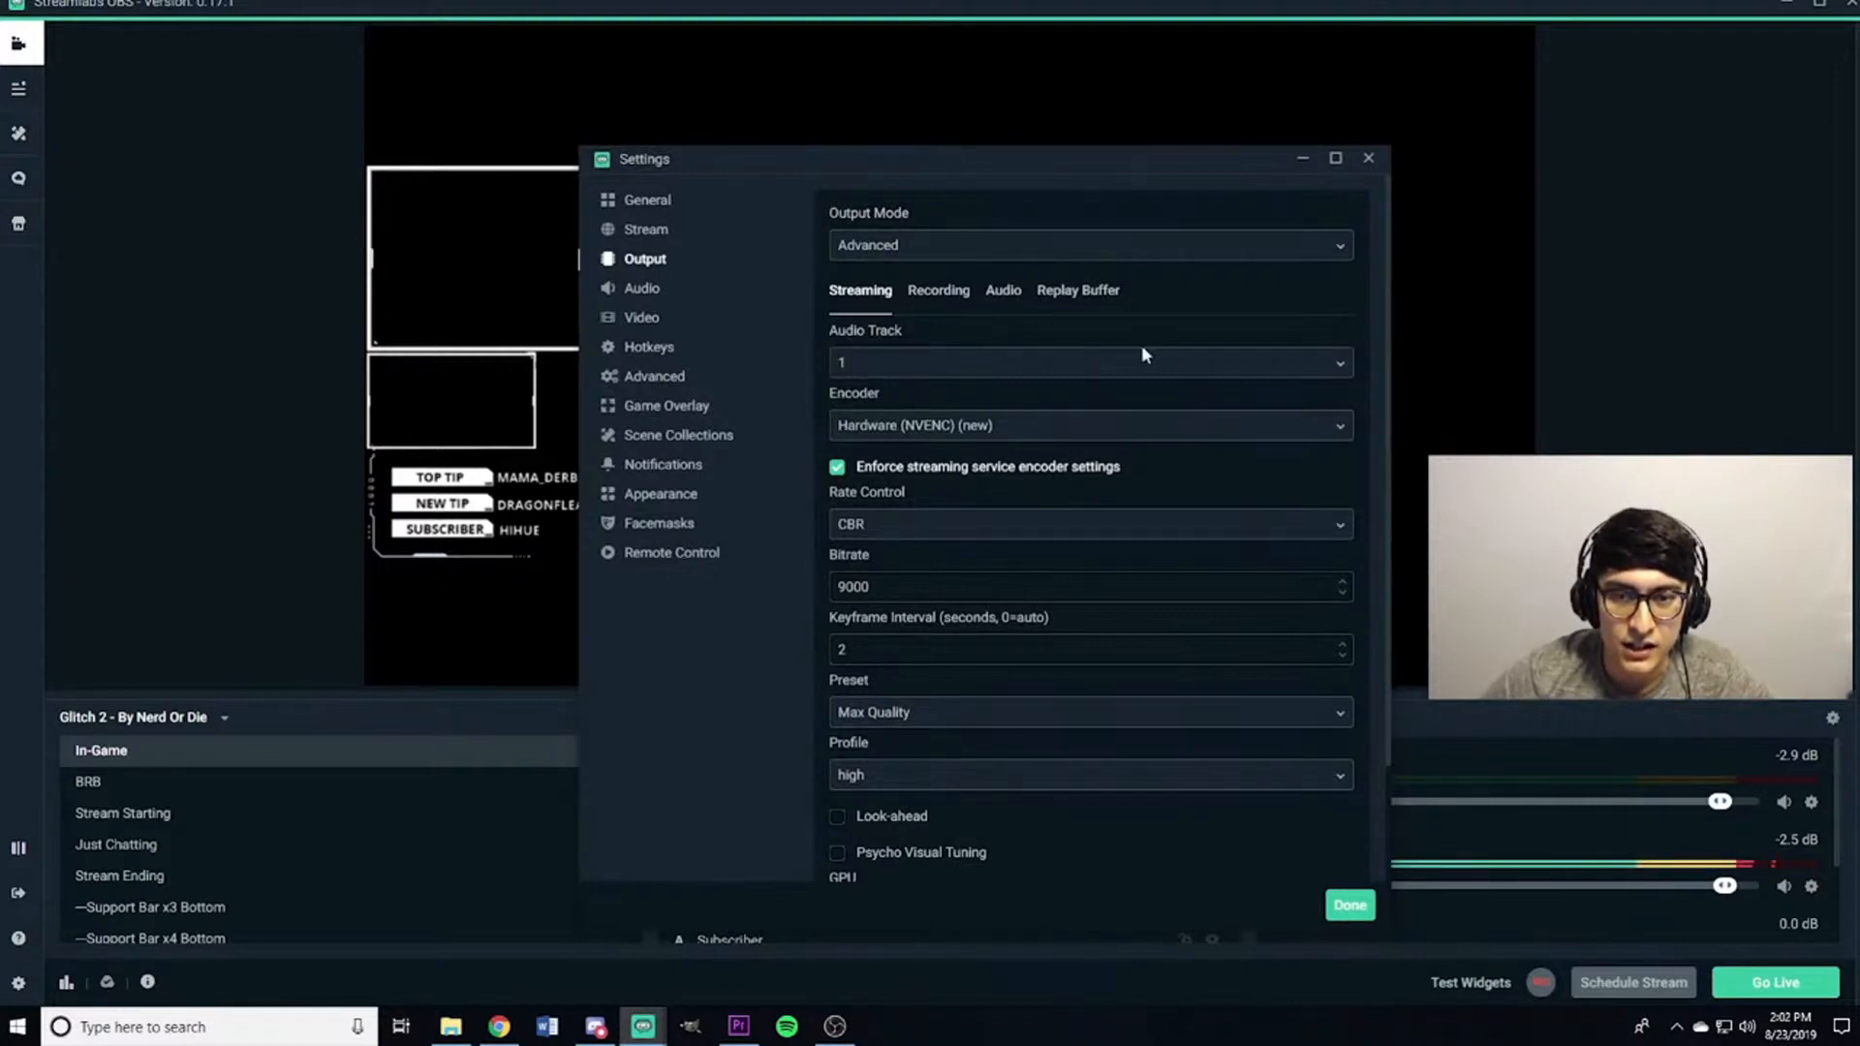
{"action": "left_click", "coordinate": [1098, 373]}
{"action": "left_click", "coordinate": [980, 397]}
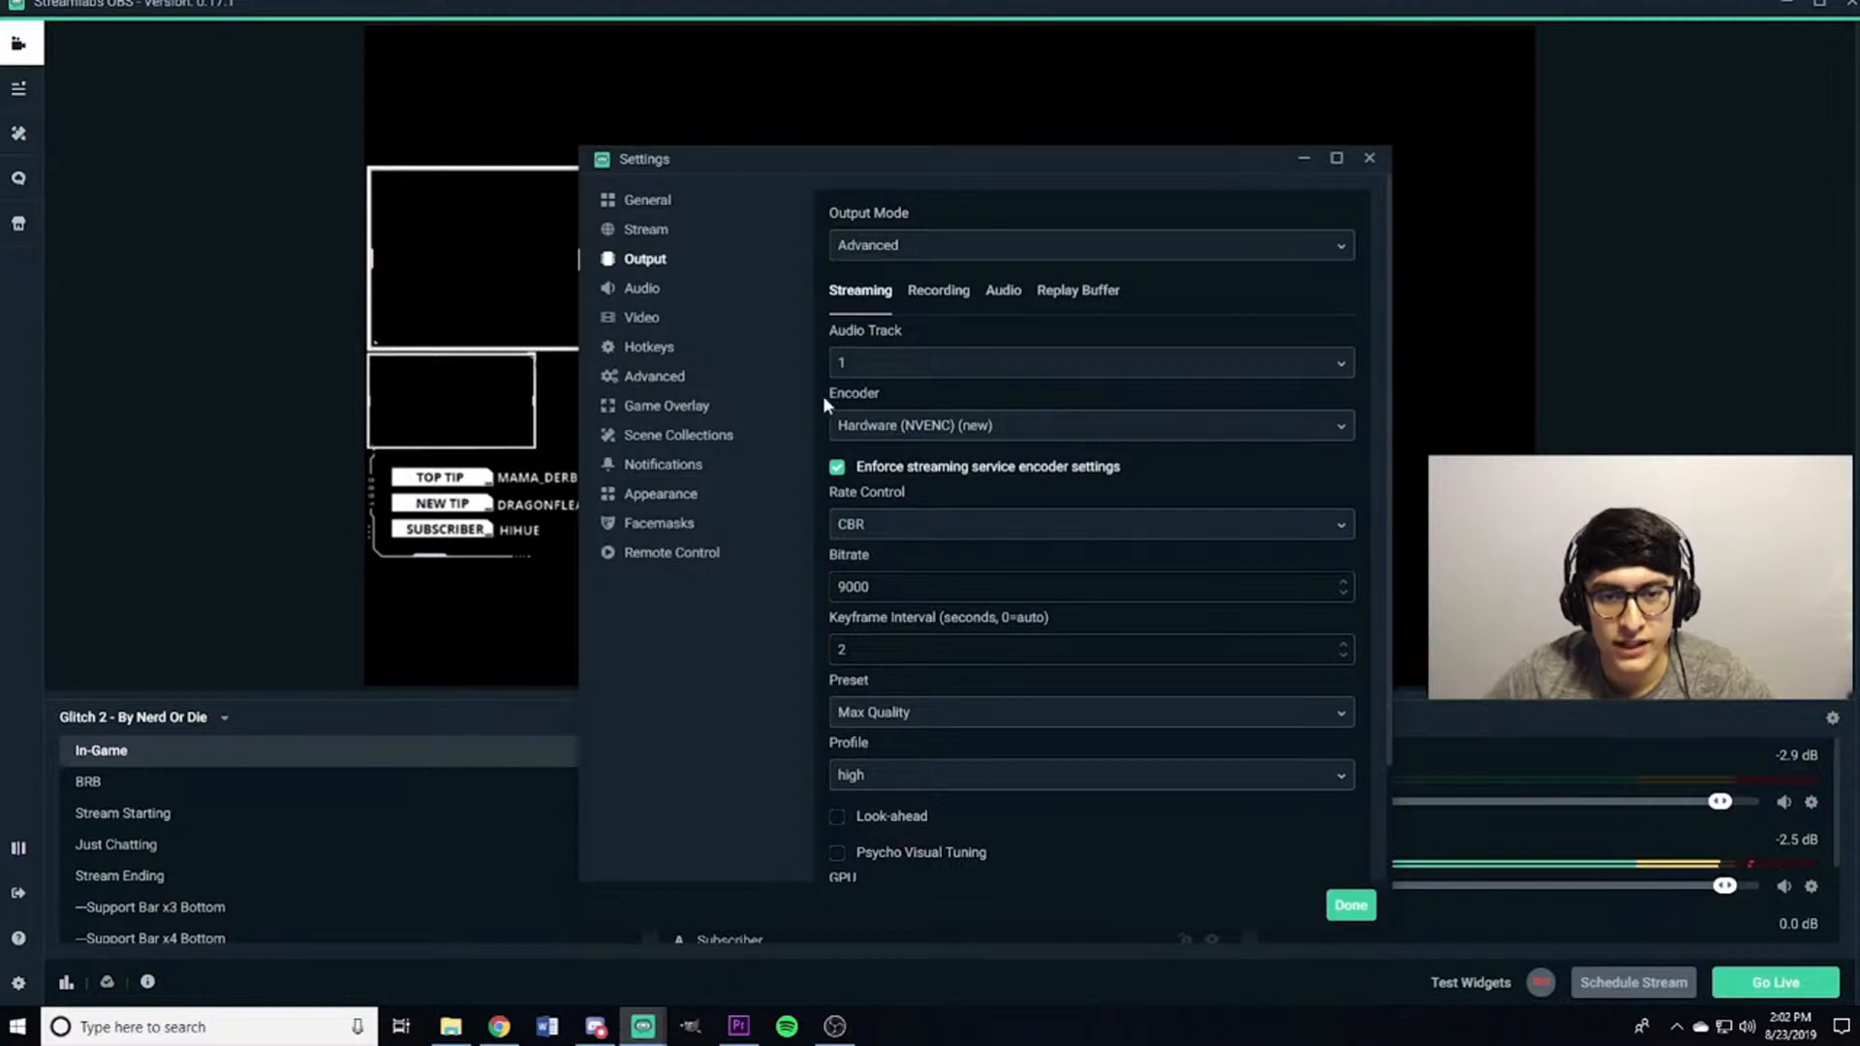
Review the available streaming encoders and choose Hardware (NVENC) (new).
{"action": "left_click", "coordinate": [1235, 434]}
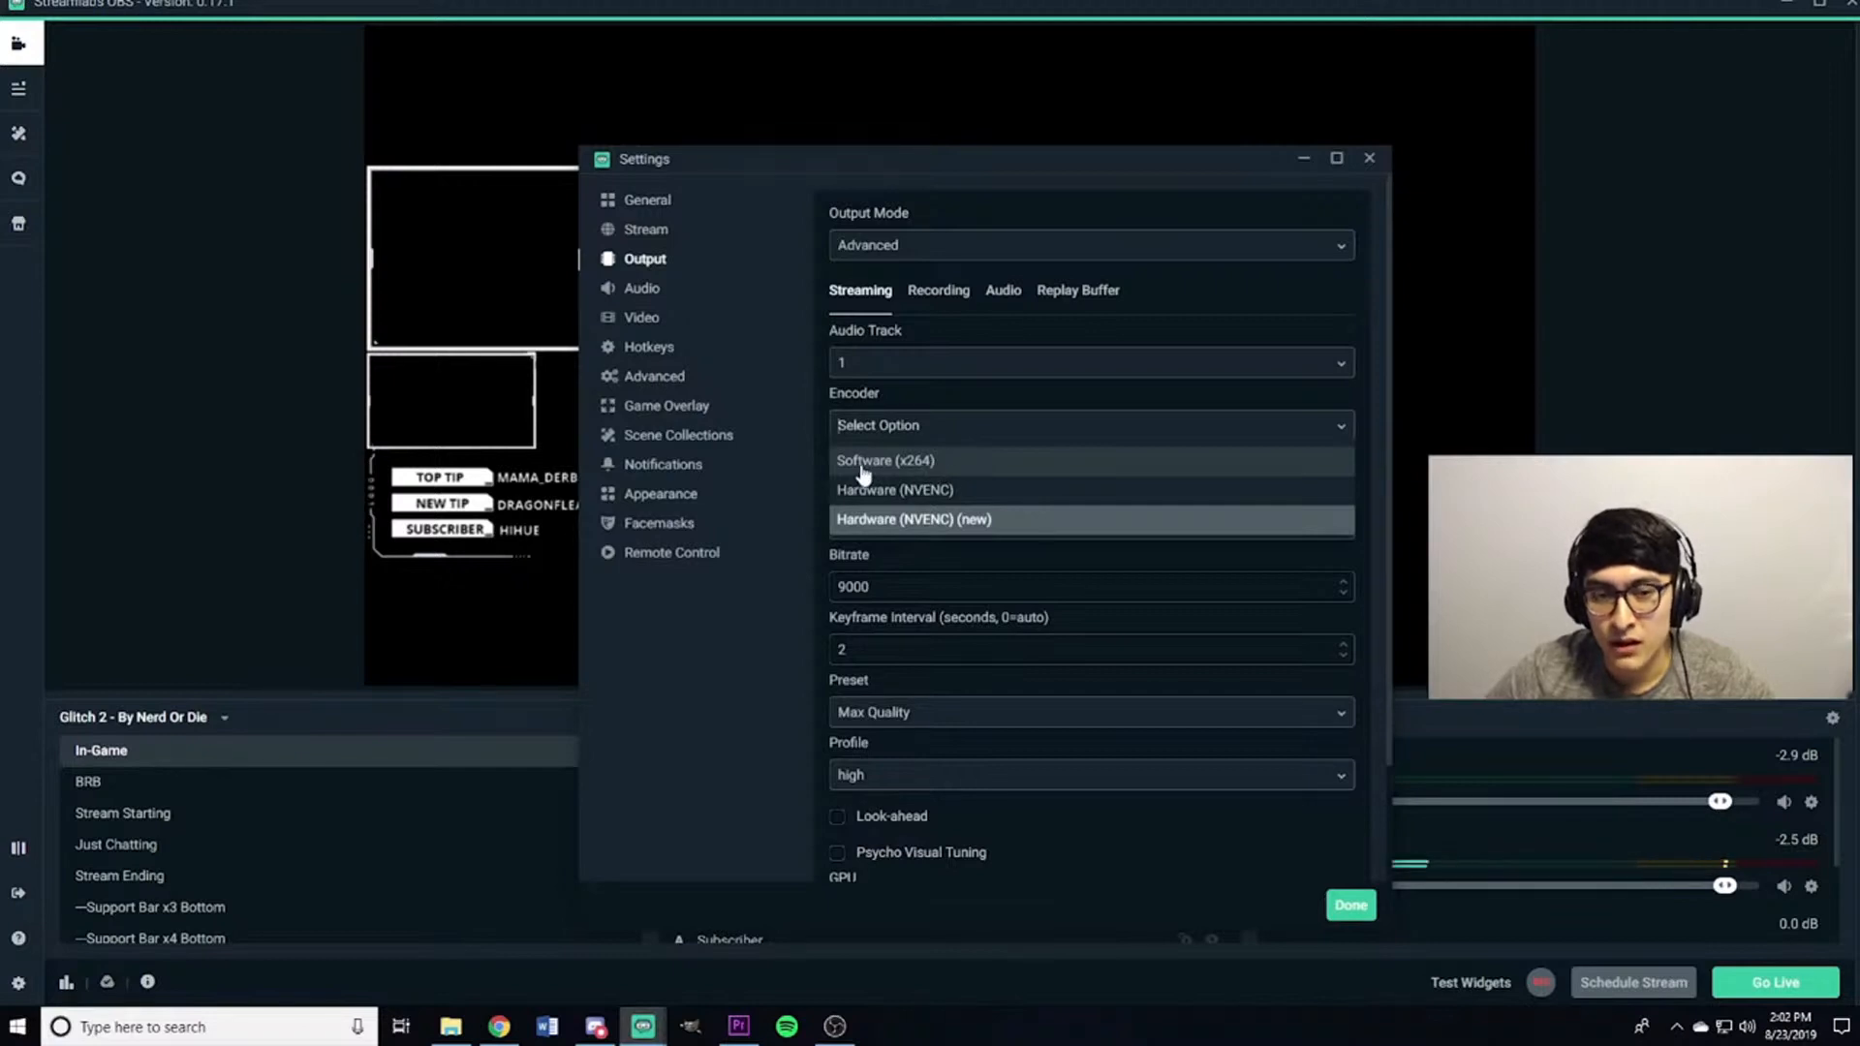
{"action": "left_click", "coordinate": [962, 407]}
{"action": "left_click", "coordinate": [1042, 426]}
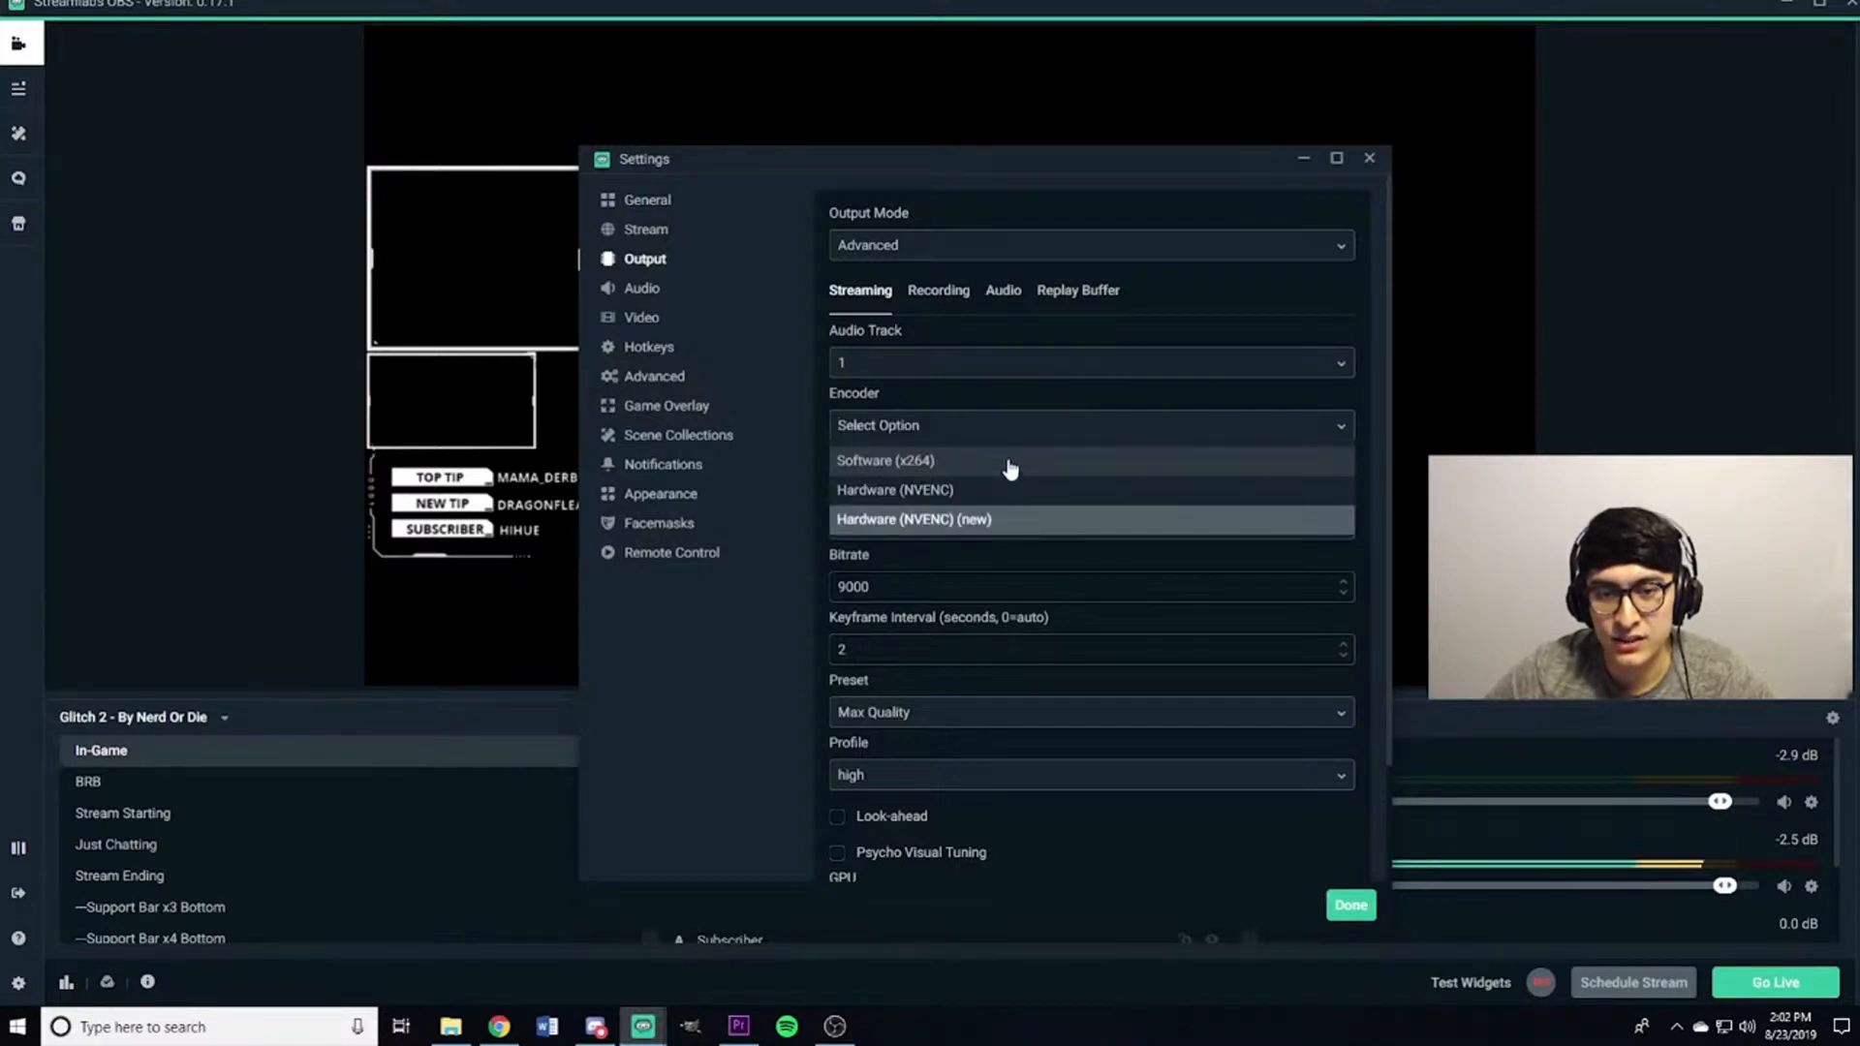
{"action": "left_click", "coordinate": [1008, 390]}
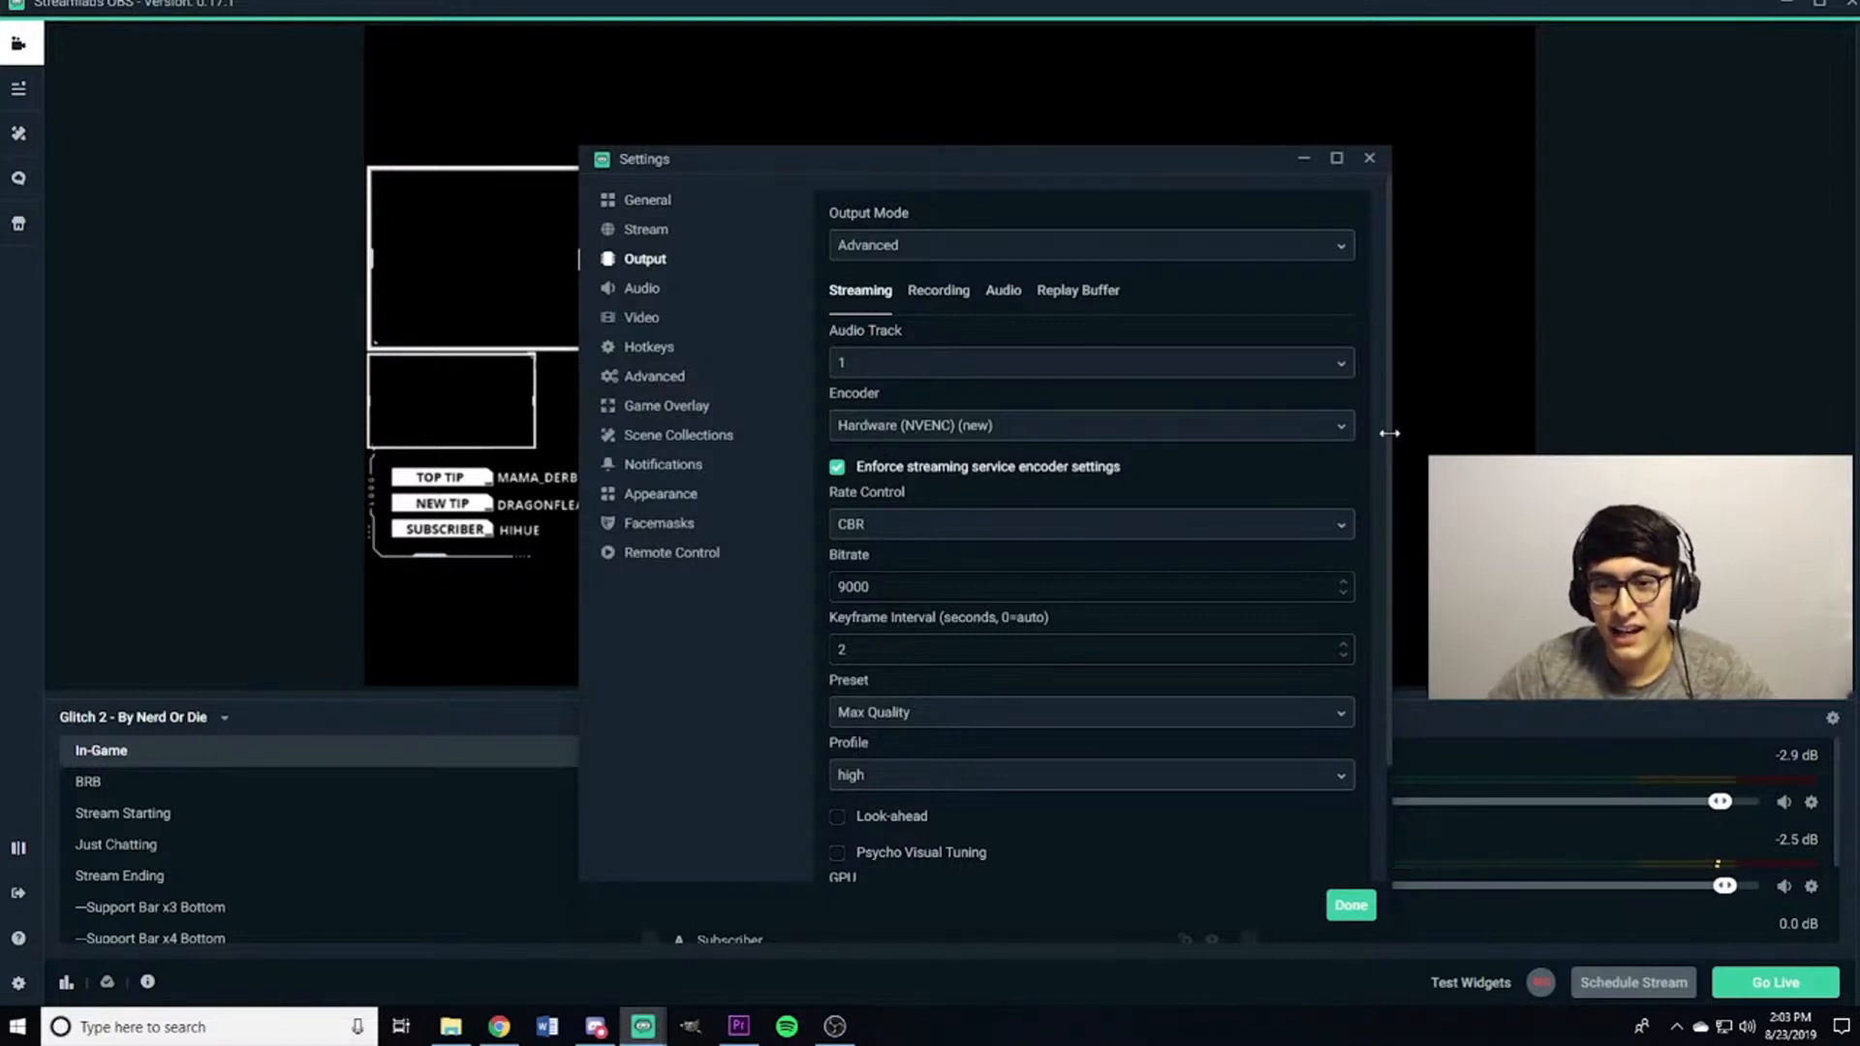
{"action": "mouse_move", "coordinate": [1391, 435]}
{"action": "left_mouse_down"}
{"action": "mouse_move", "coordinate": [1463, 442]}
{"action": "mouse_move", "coordinate": [1392, 448]}
{"action": "left_mouse_up"}
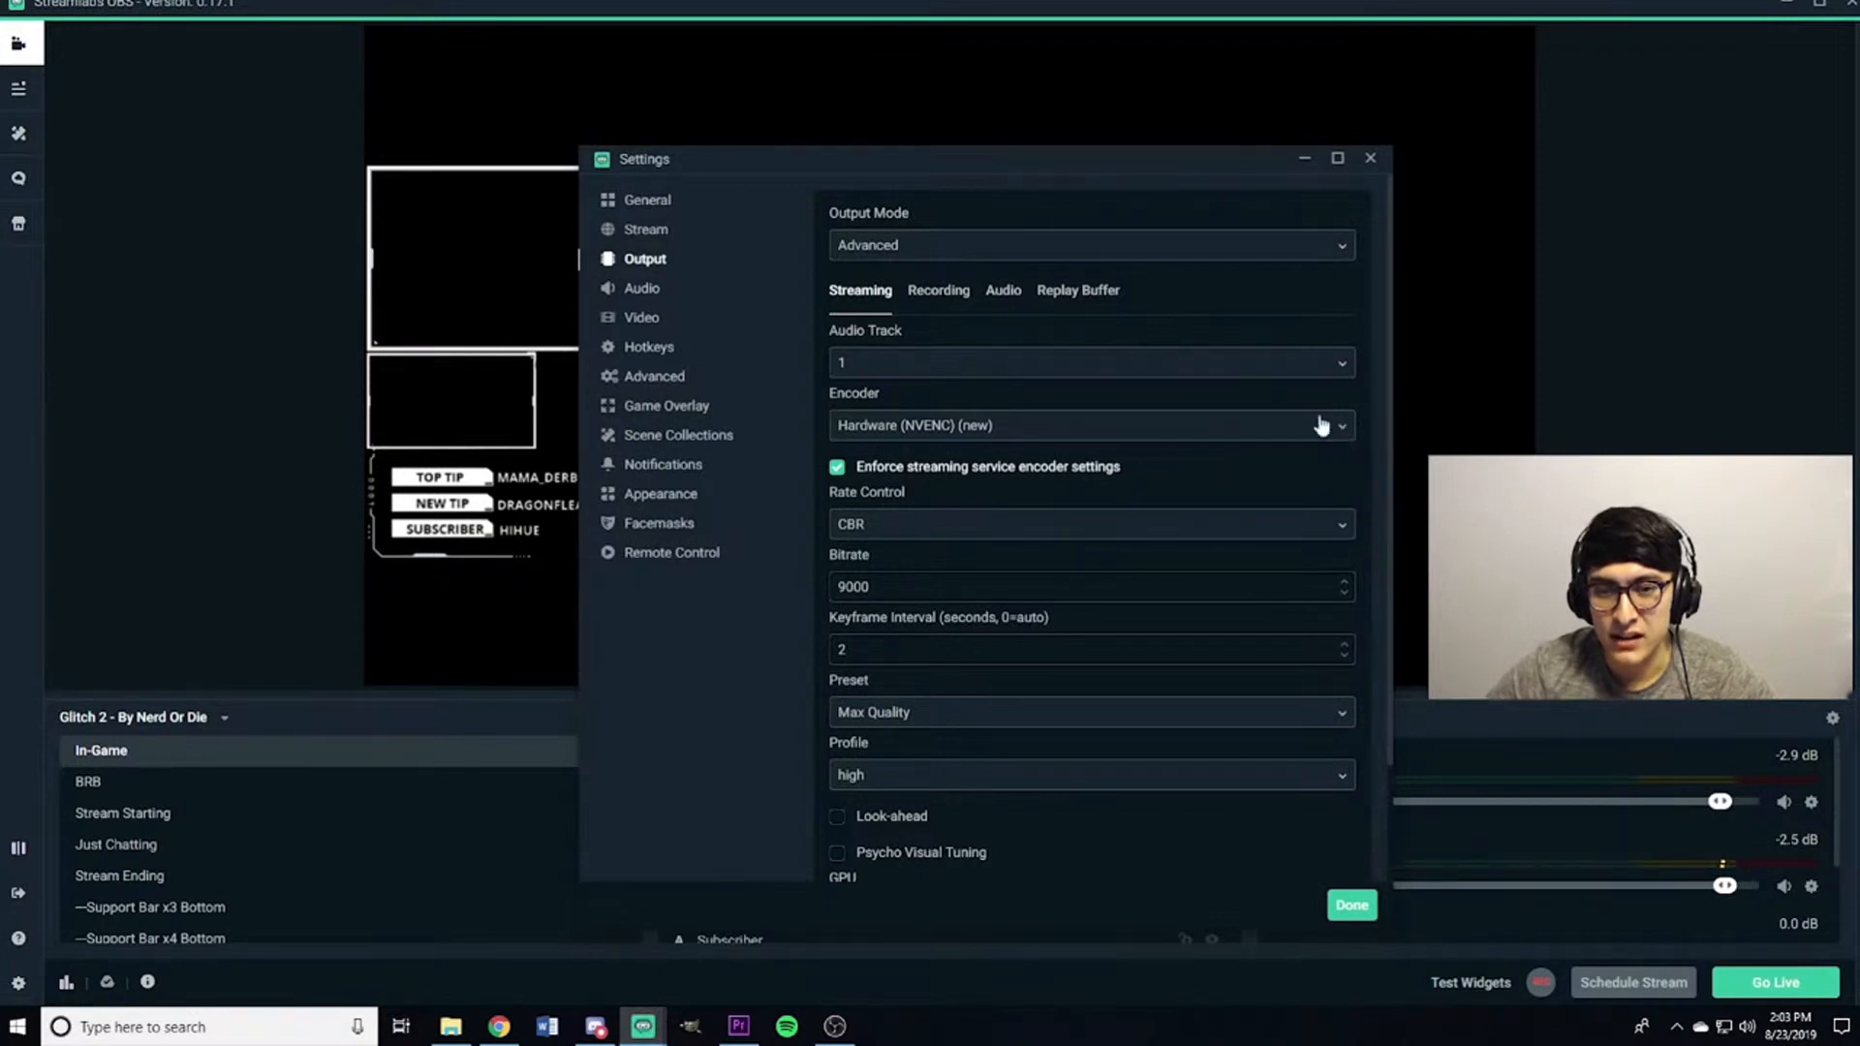
{"action": "left_click", "coordinate": [1266, 429]}
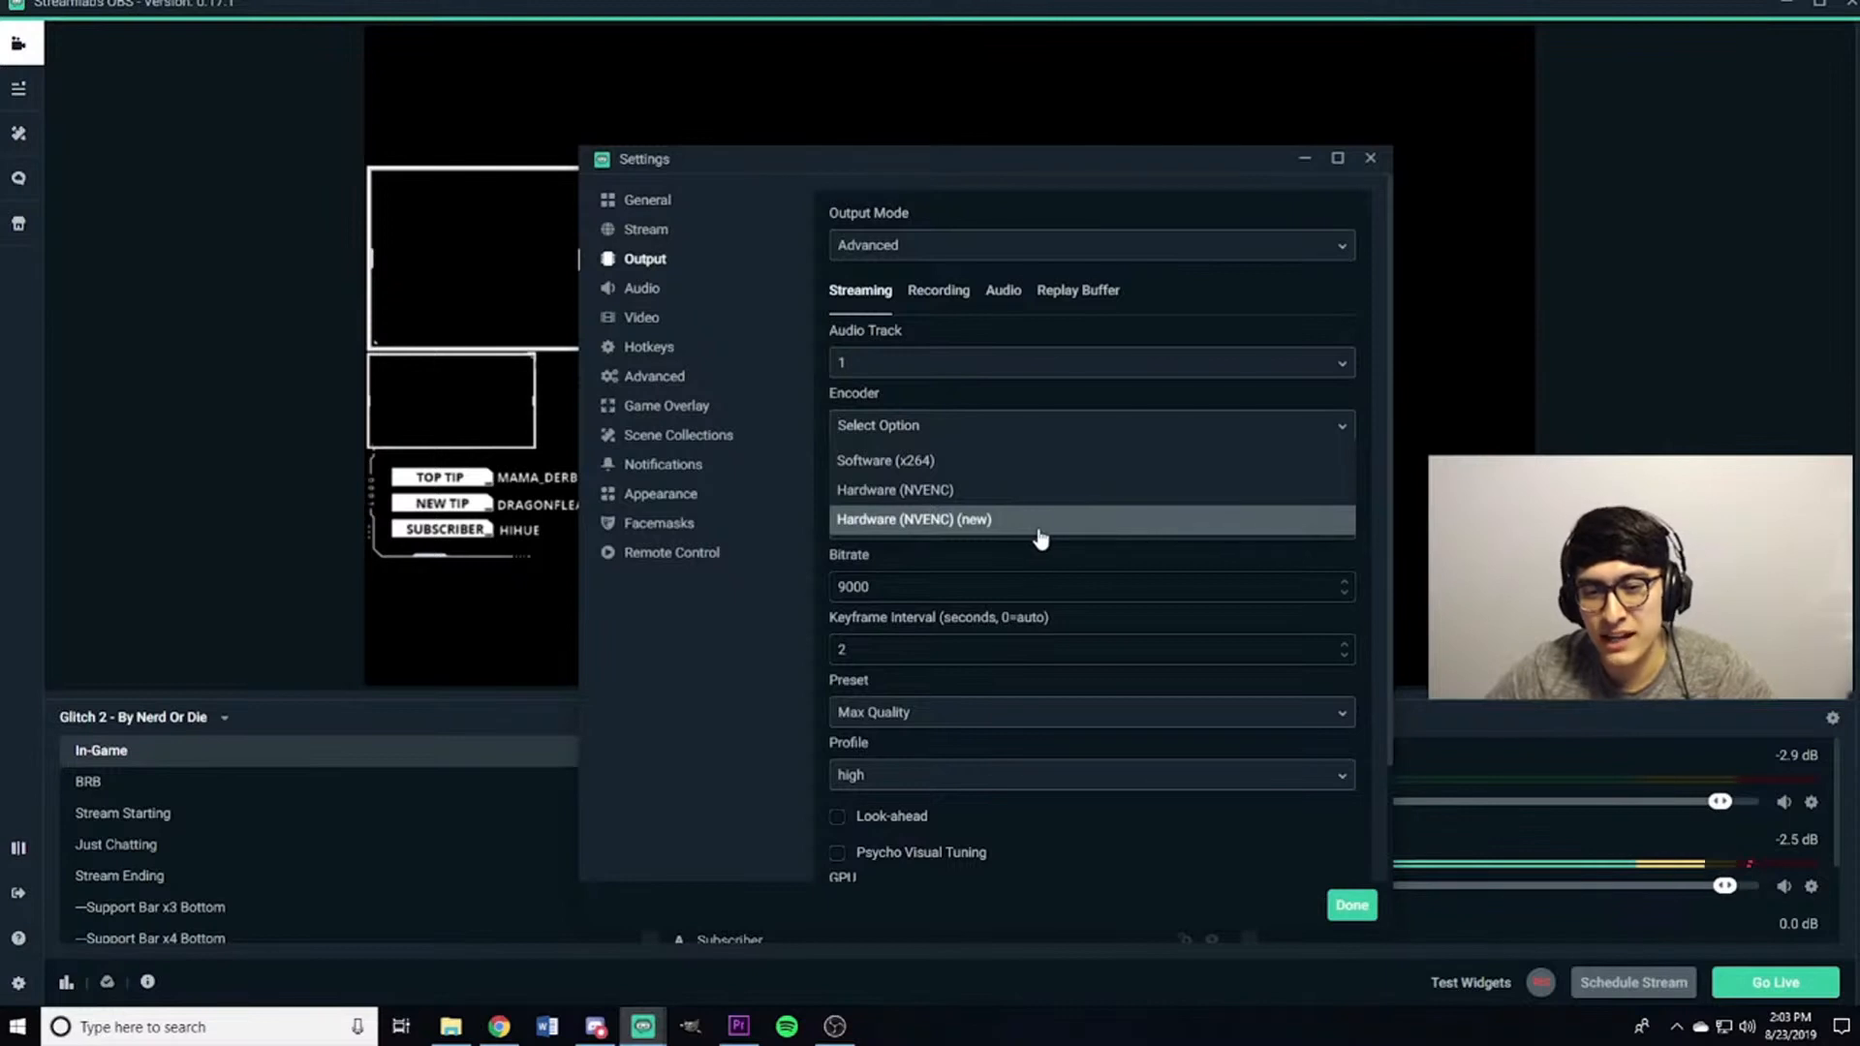
{"action": "left_click", "coordinate": [779, 566]}
{"action": "left_click", "coordinate": [899, 430]}
{"action": "left_click", "coordinate": [925, 523]}
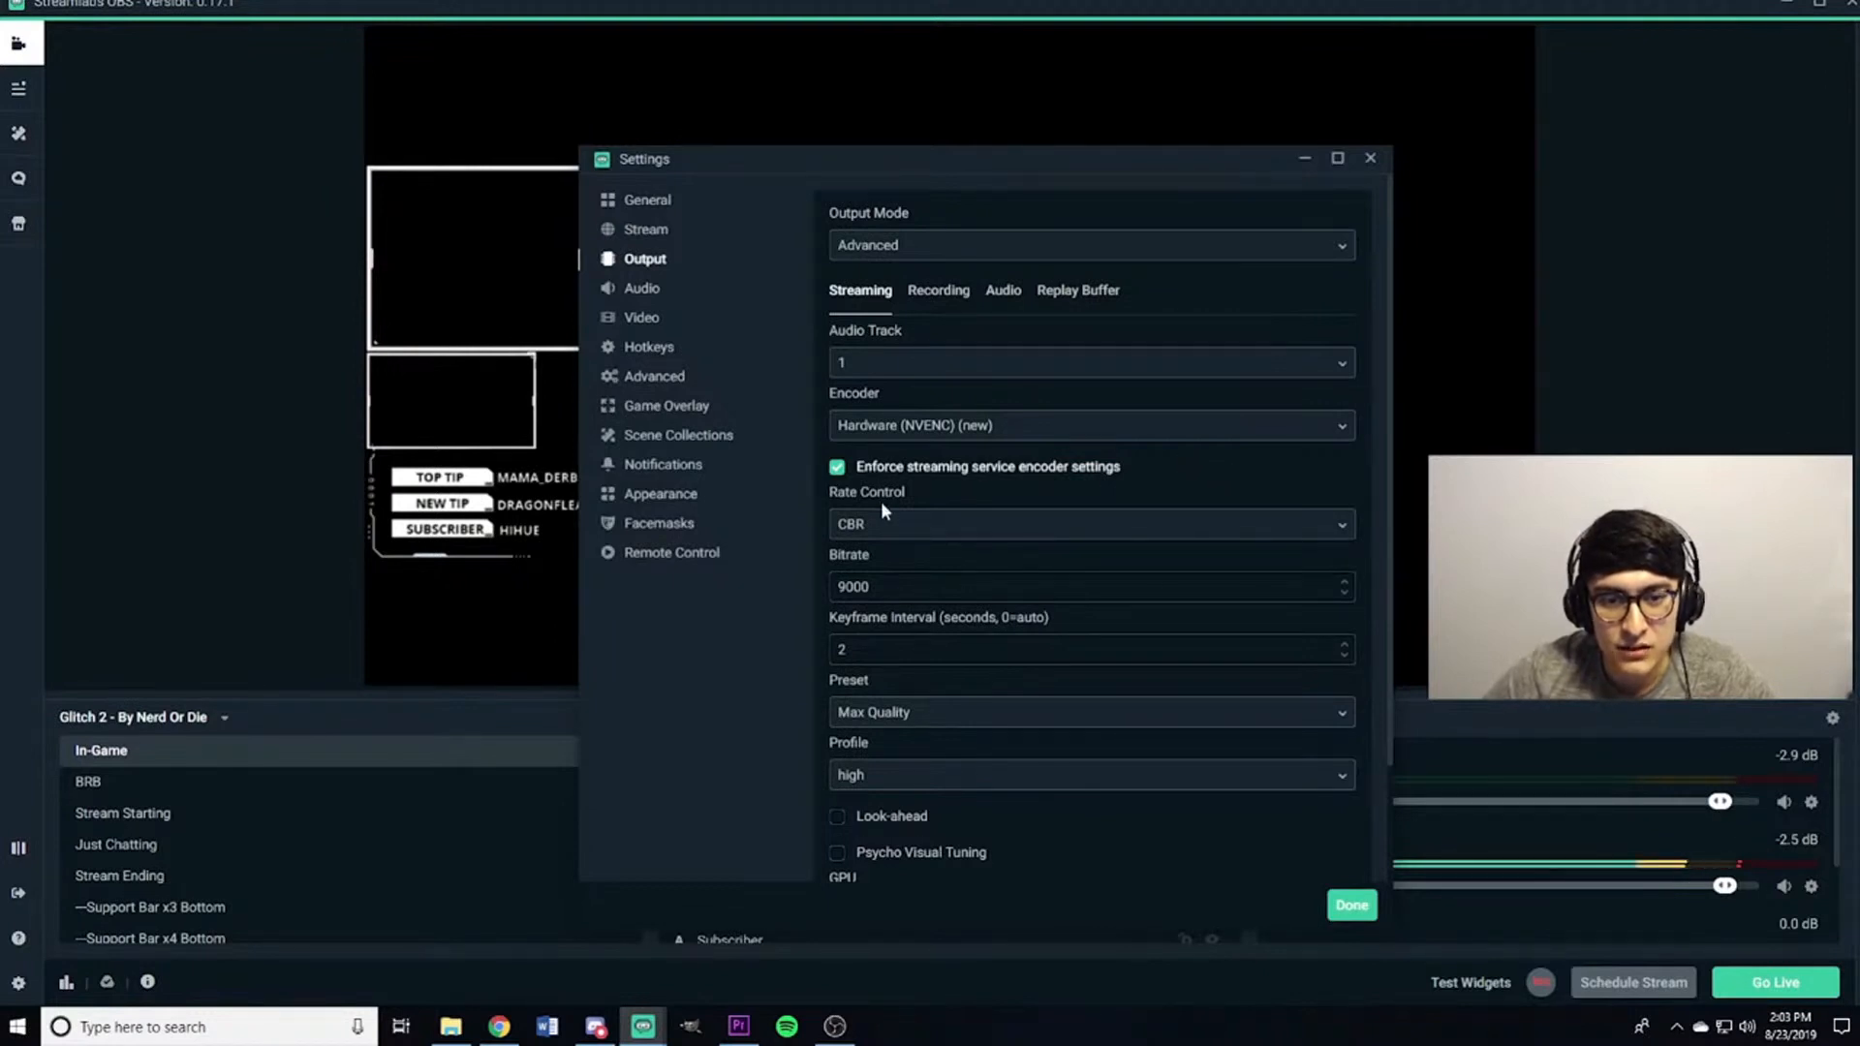
Turn off enforcing the streaming service encoder settings and set the rate control to CBR.
{"action": "left_click", "coordinate": [1343, 525]}
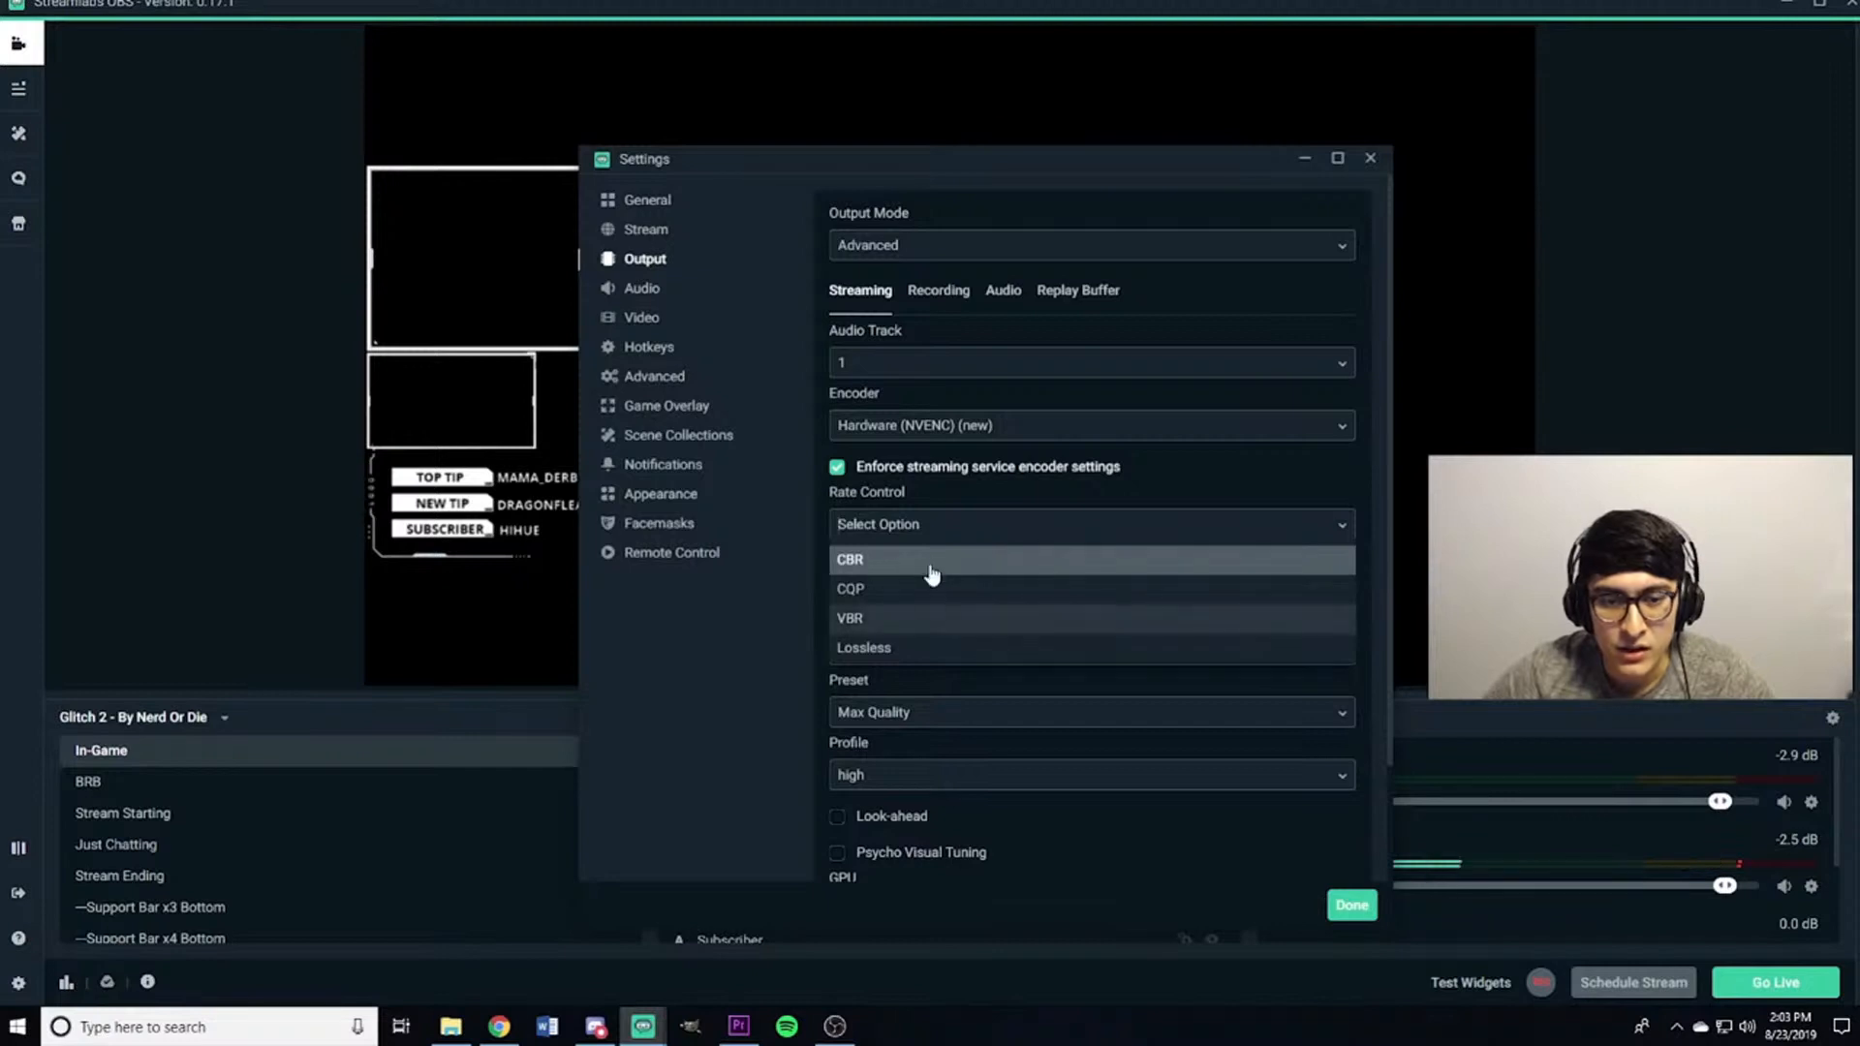
{"action": "left_click", "coordinate": [1108, 469]}
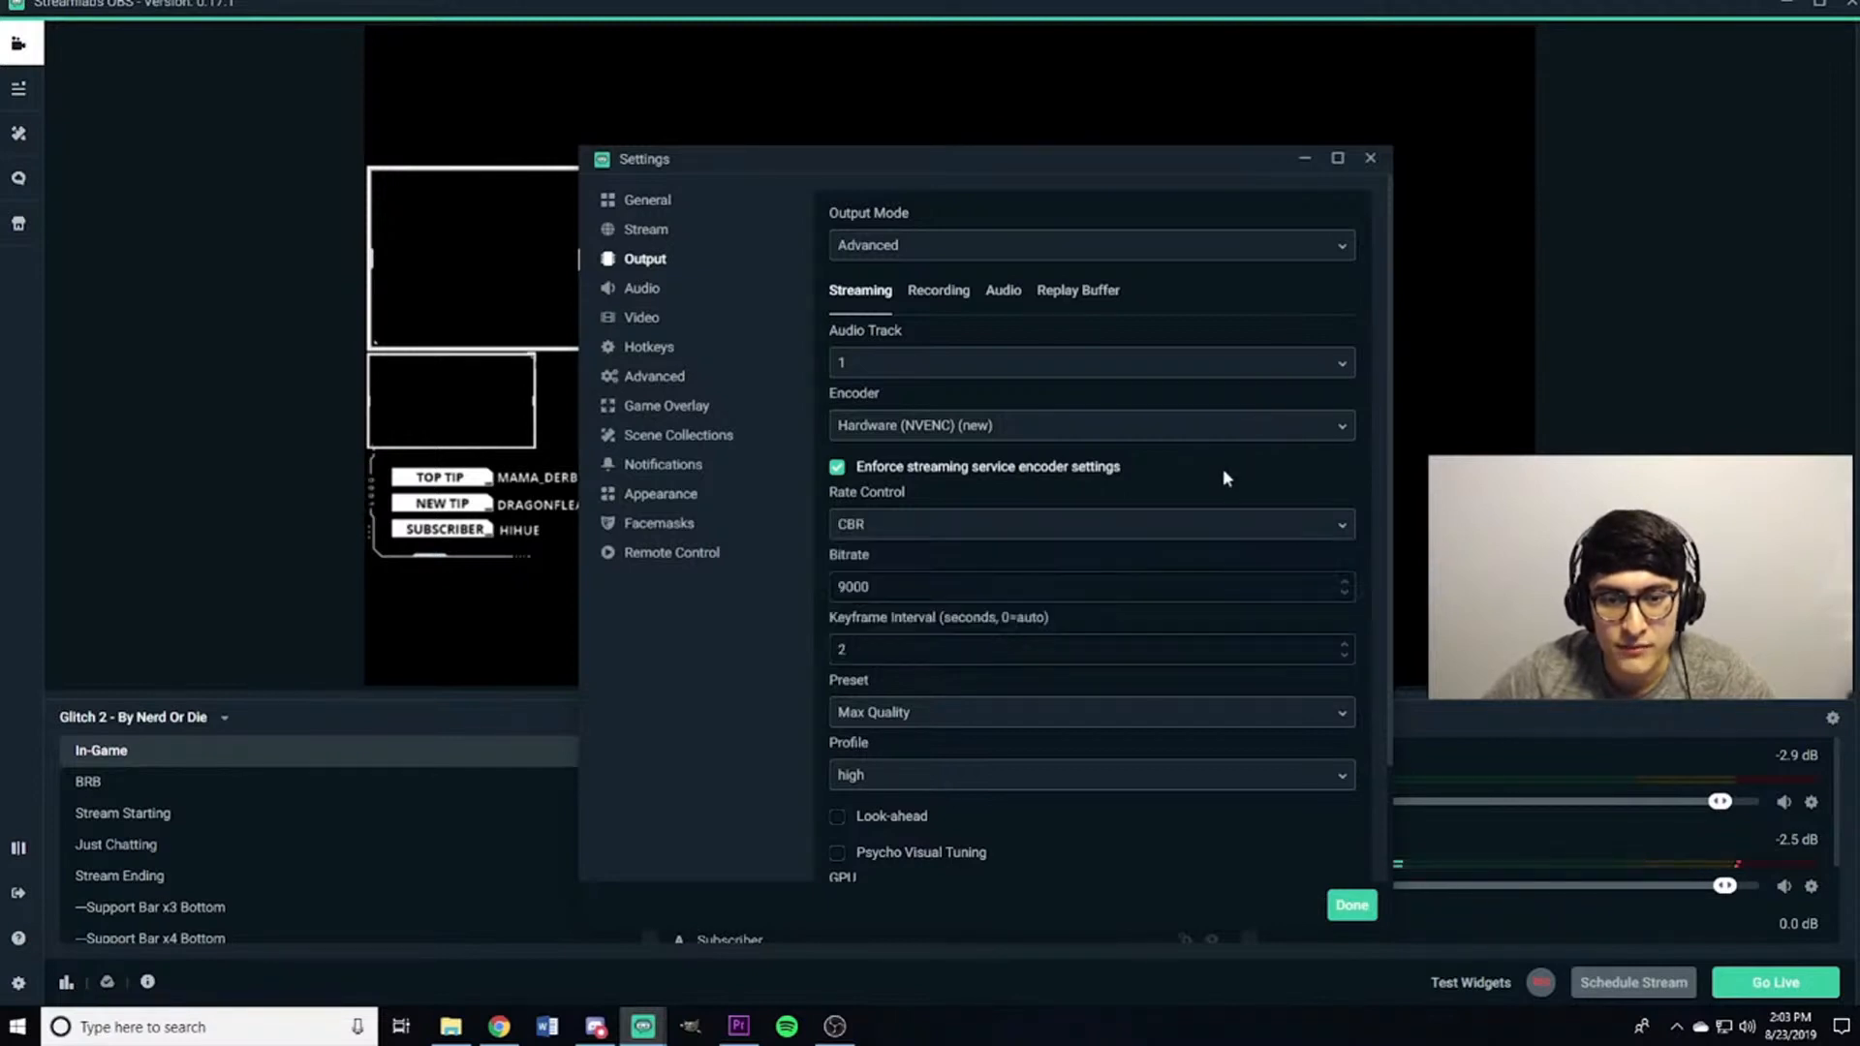
{"action": "left_click", "coordinate": [911, 524]}
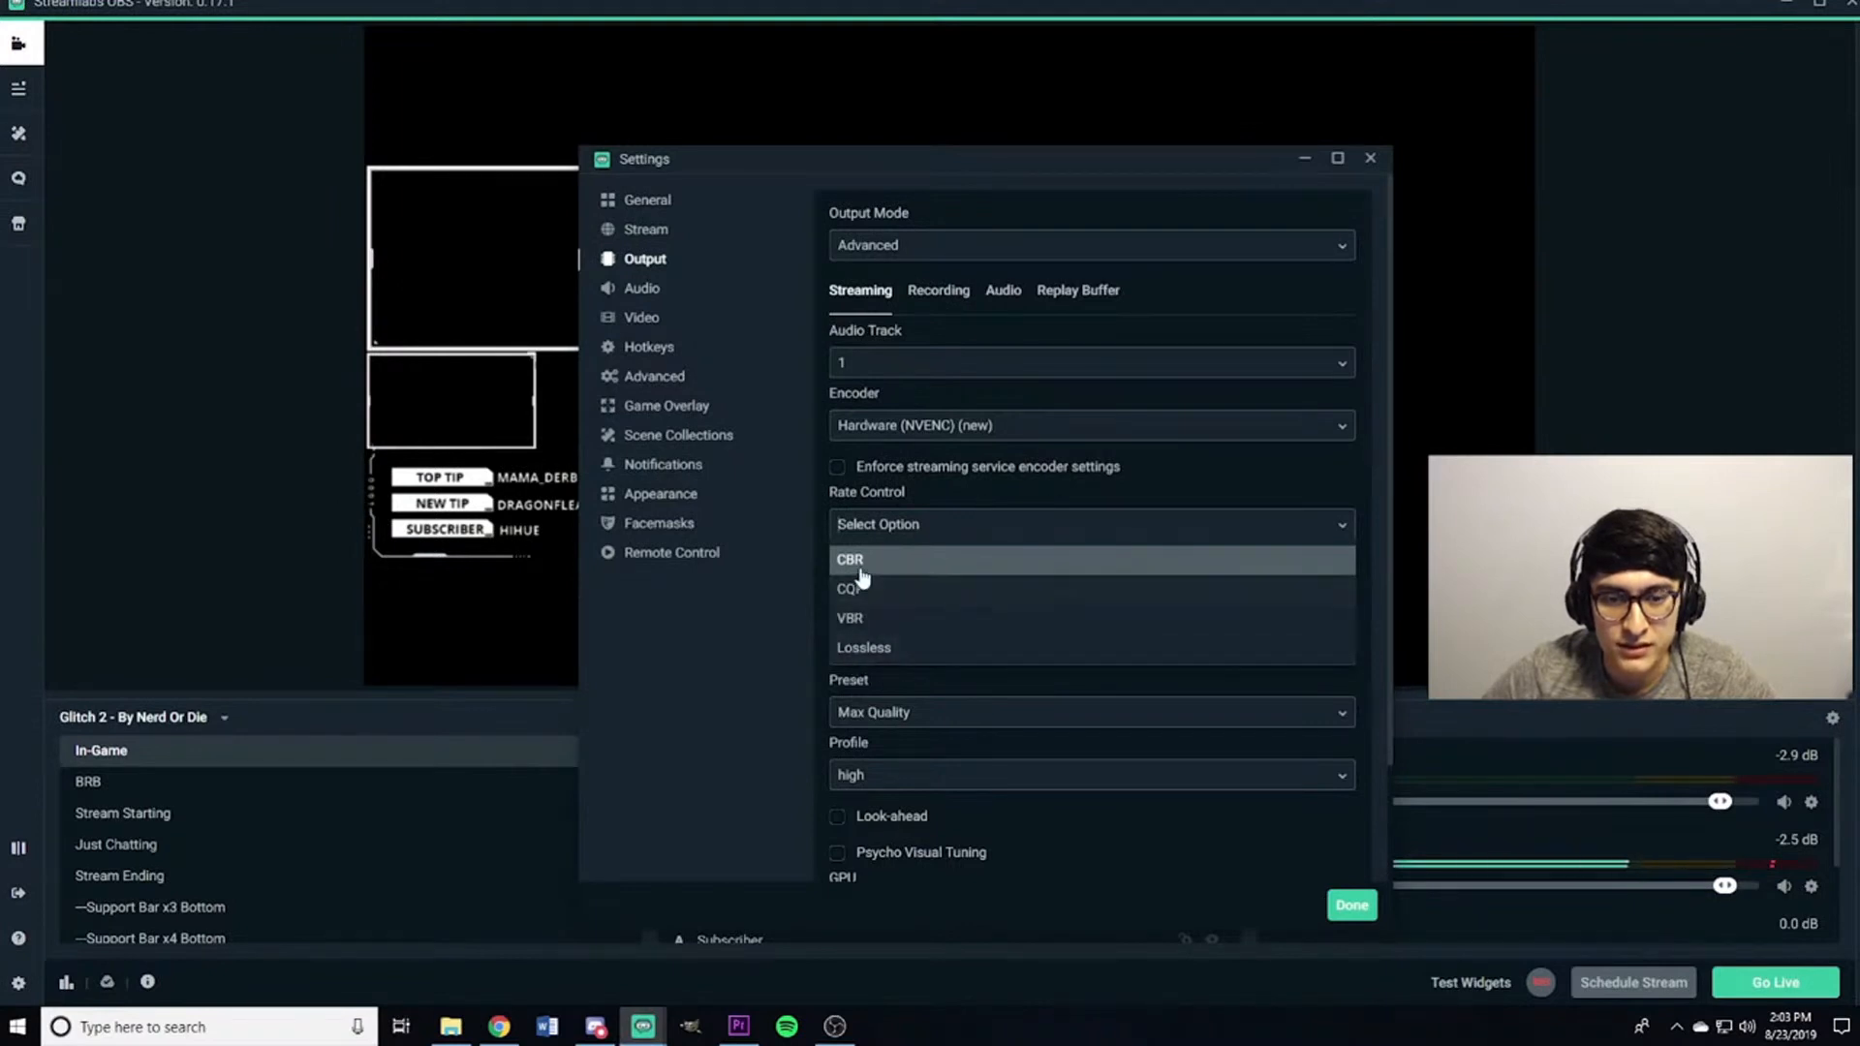
{"action": "left_click", "coordinate": [911, 553]}
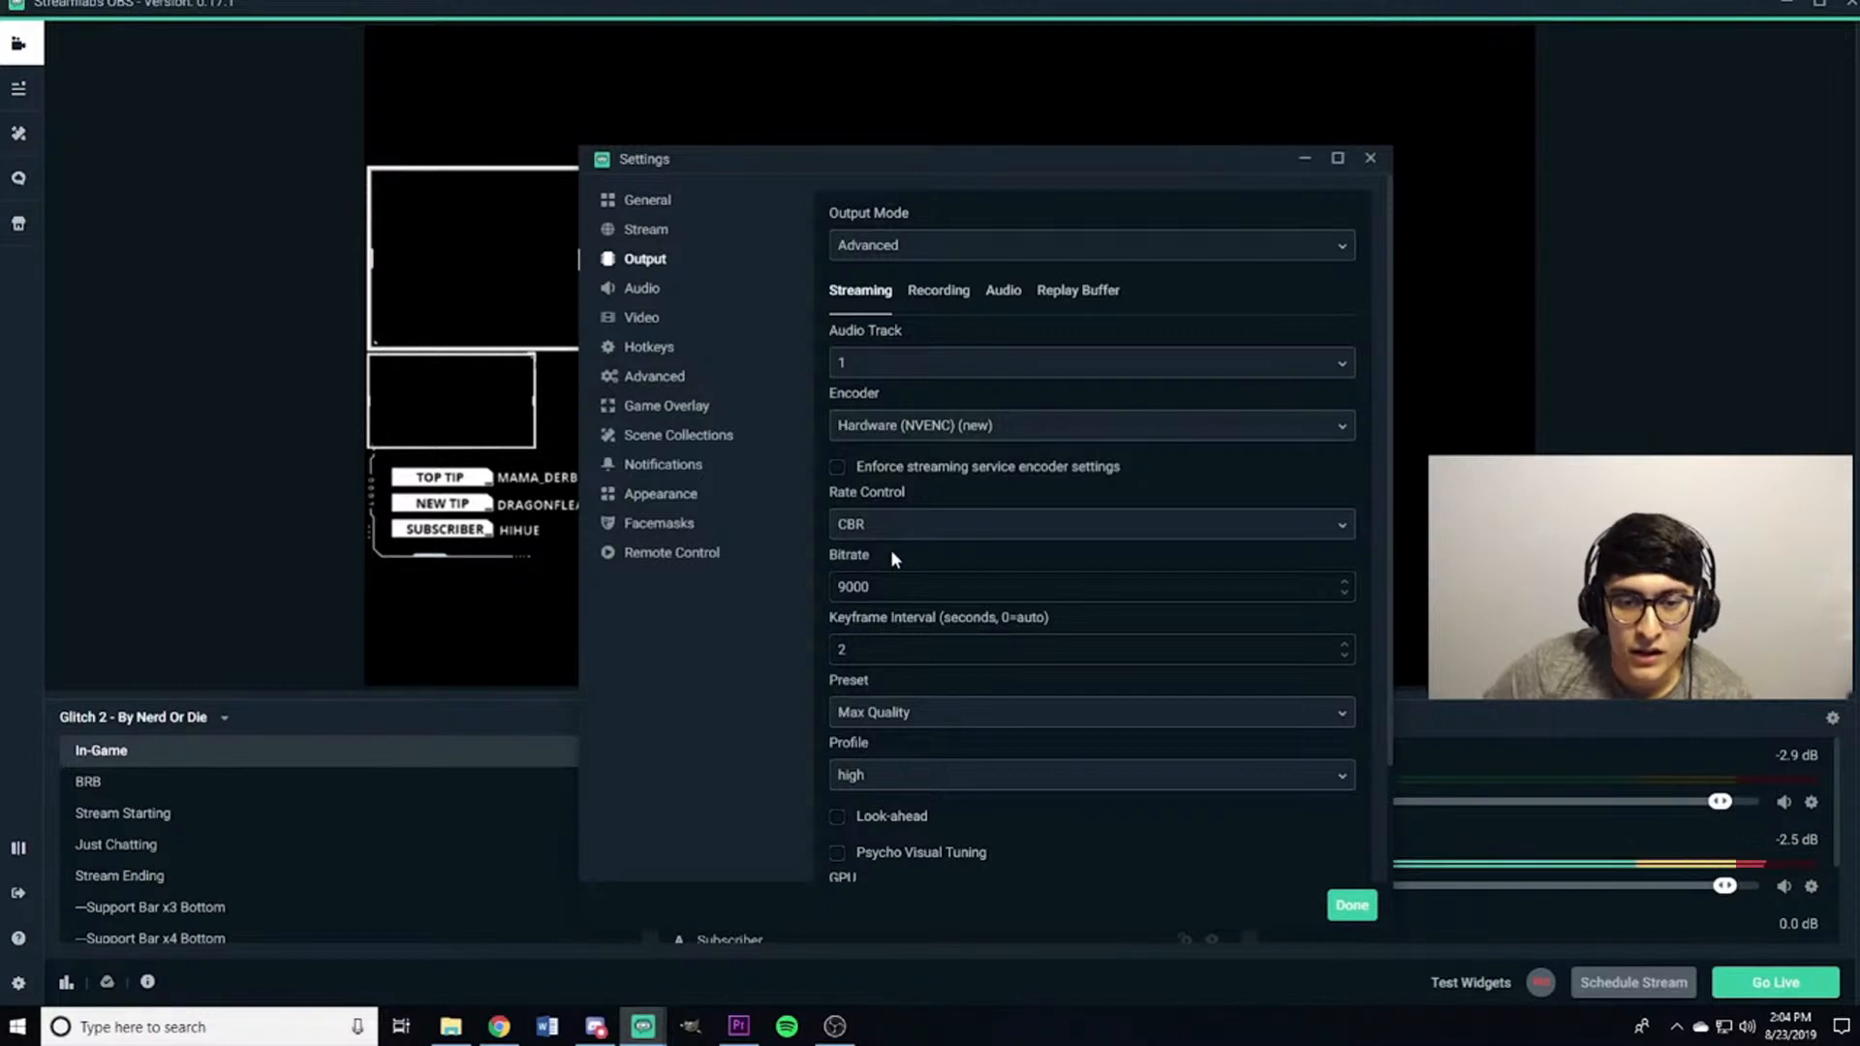
Examine the bitrate value in the streaming output settings.
{"action": "double_click", "coordinate": [853, 587]}
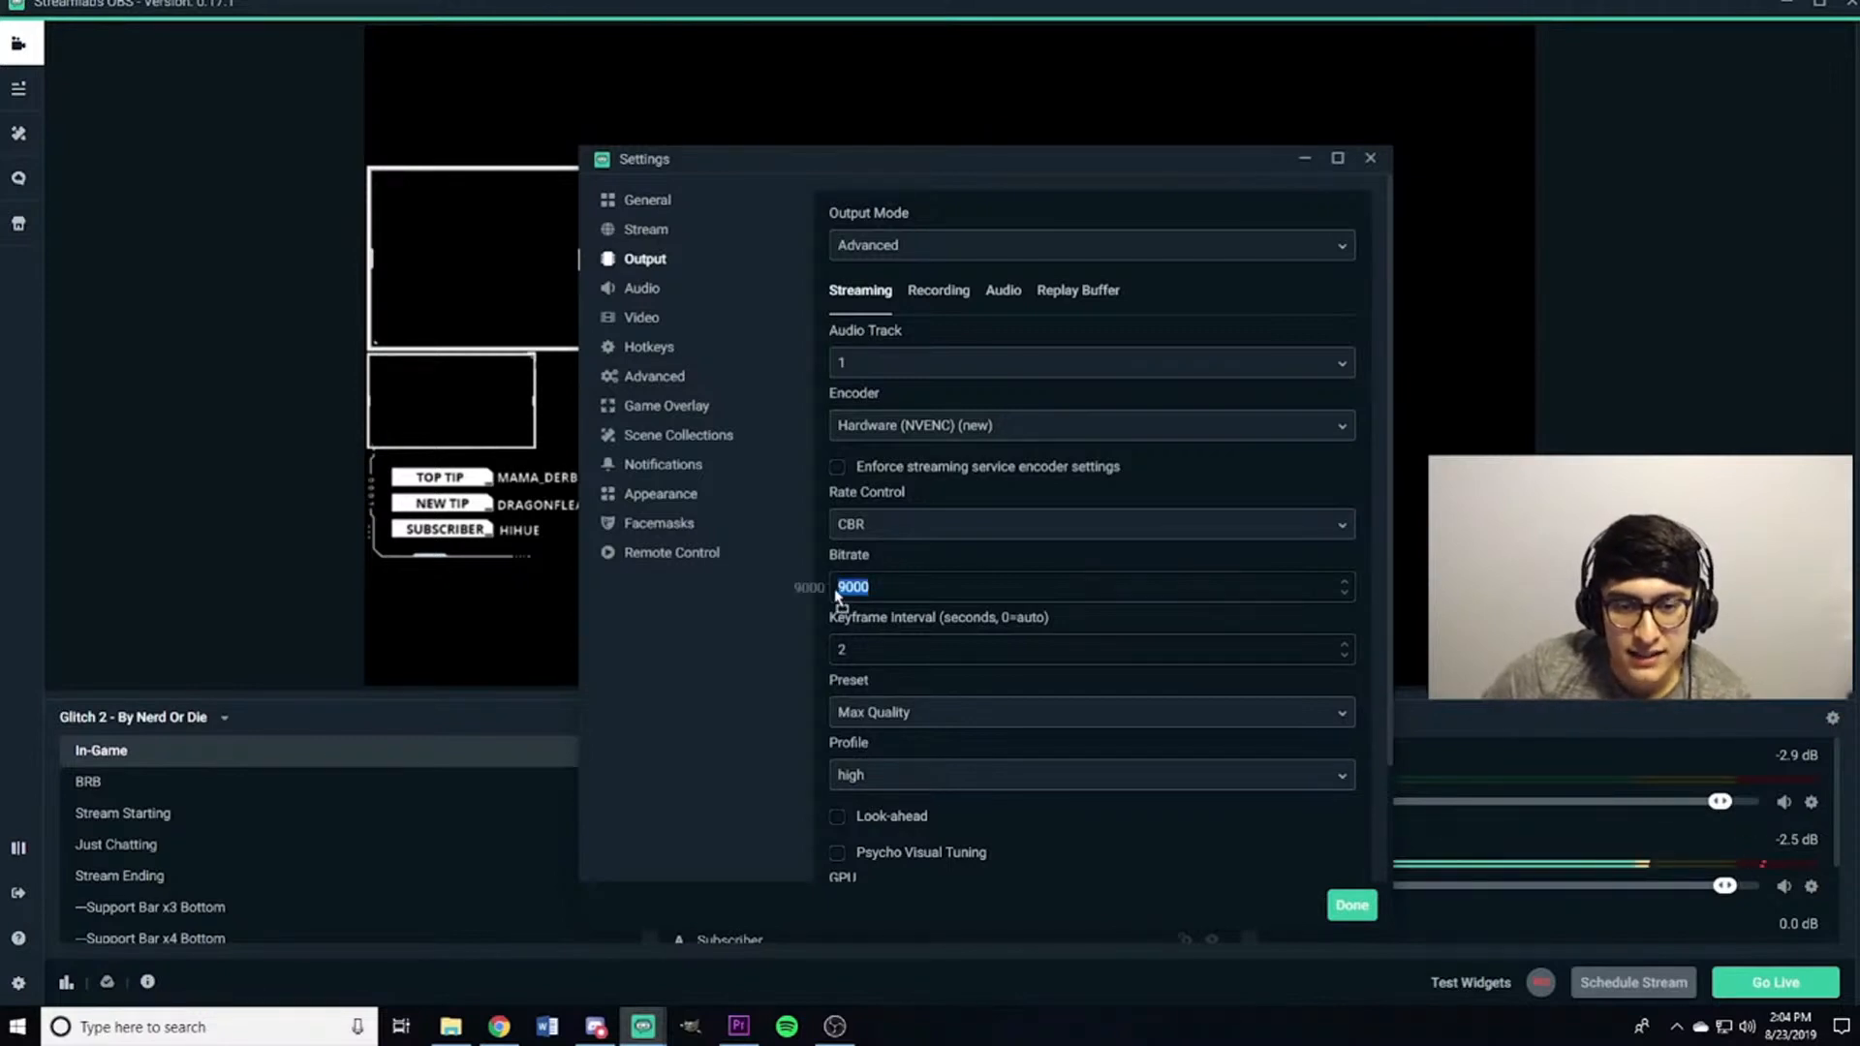
{"action": "left_click_drag", "start_coordinate": [834, 589], "coordinate": [875, 589]}
{"action": "left_click", "coordinate": [875, 587]}
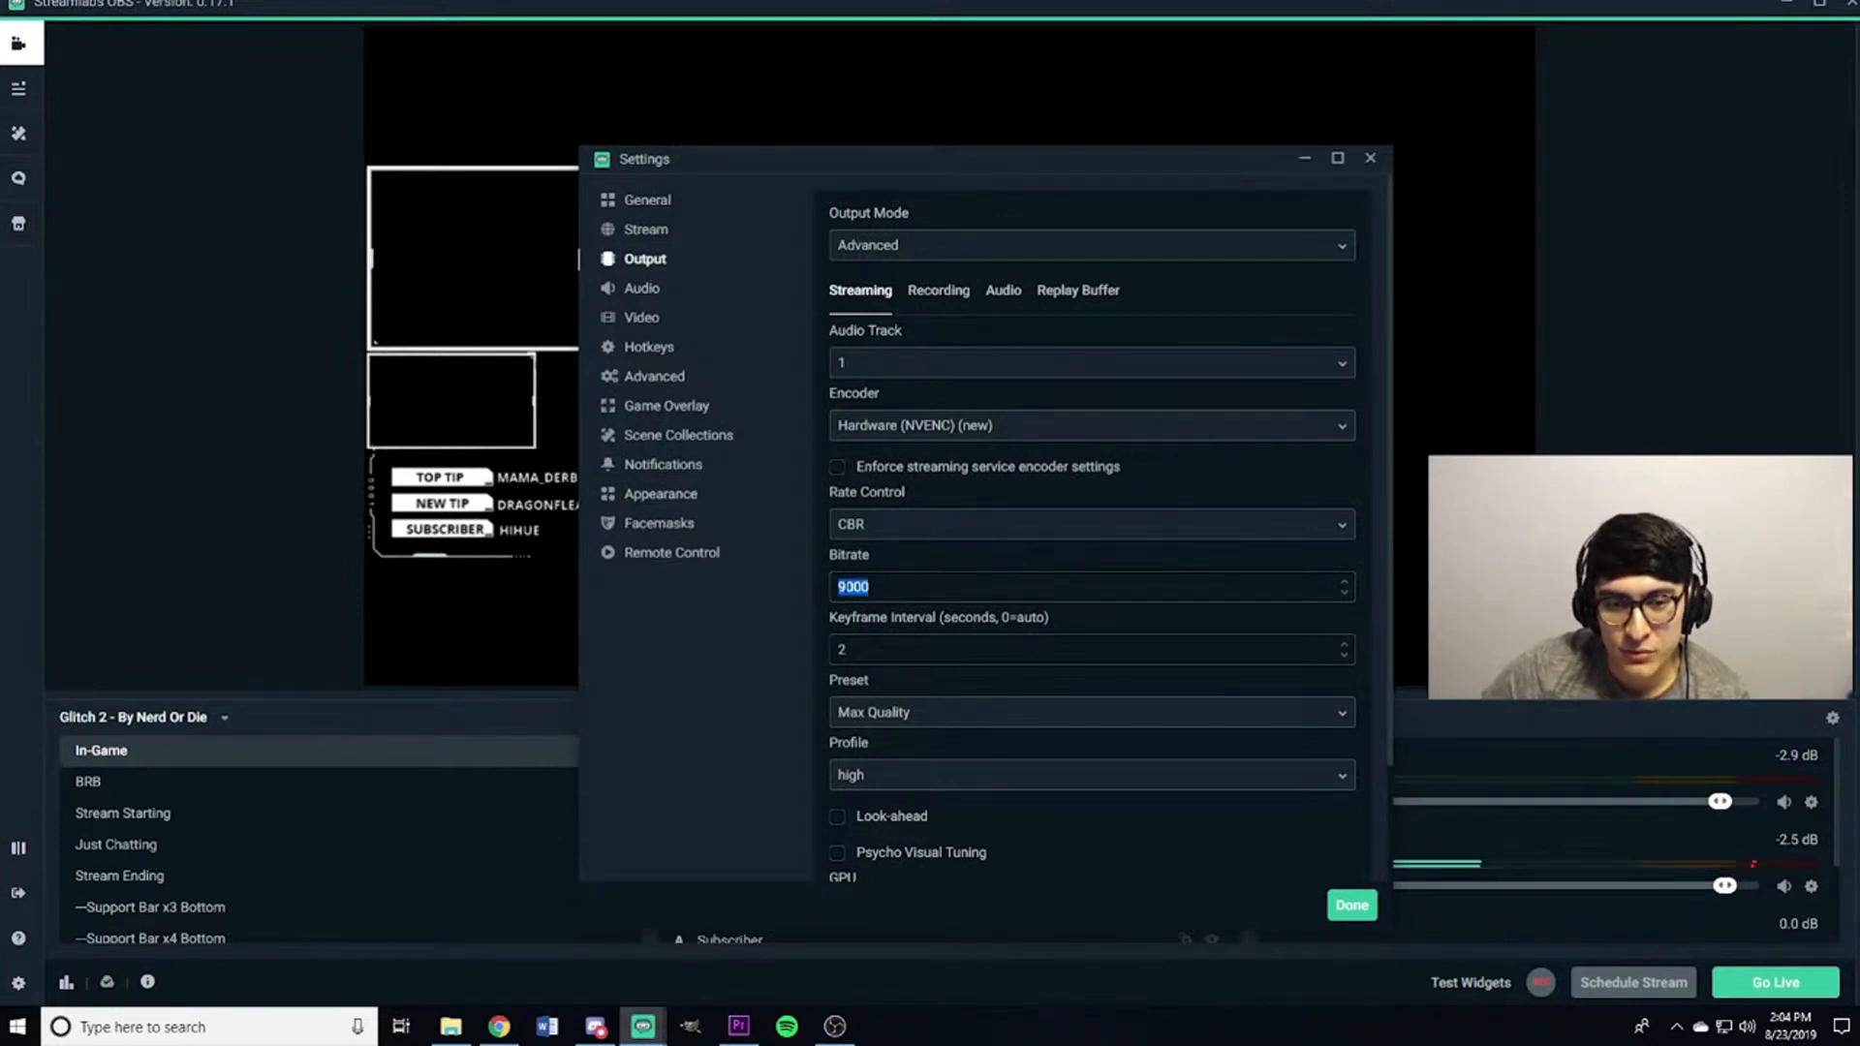
{"action": "left_click_drag", "start_coordinate": [871, 587], "coordinate": [835, 587]}
{"action": "left_click", "coordinate": [874, 587]}
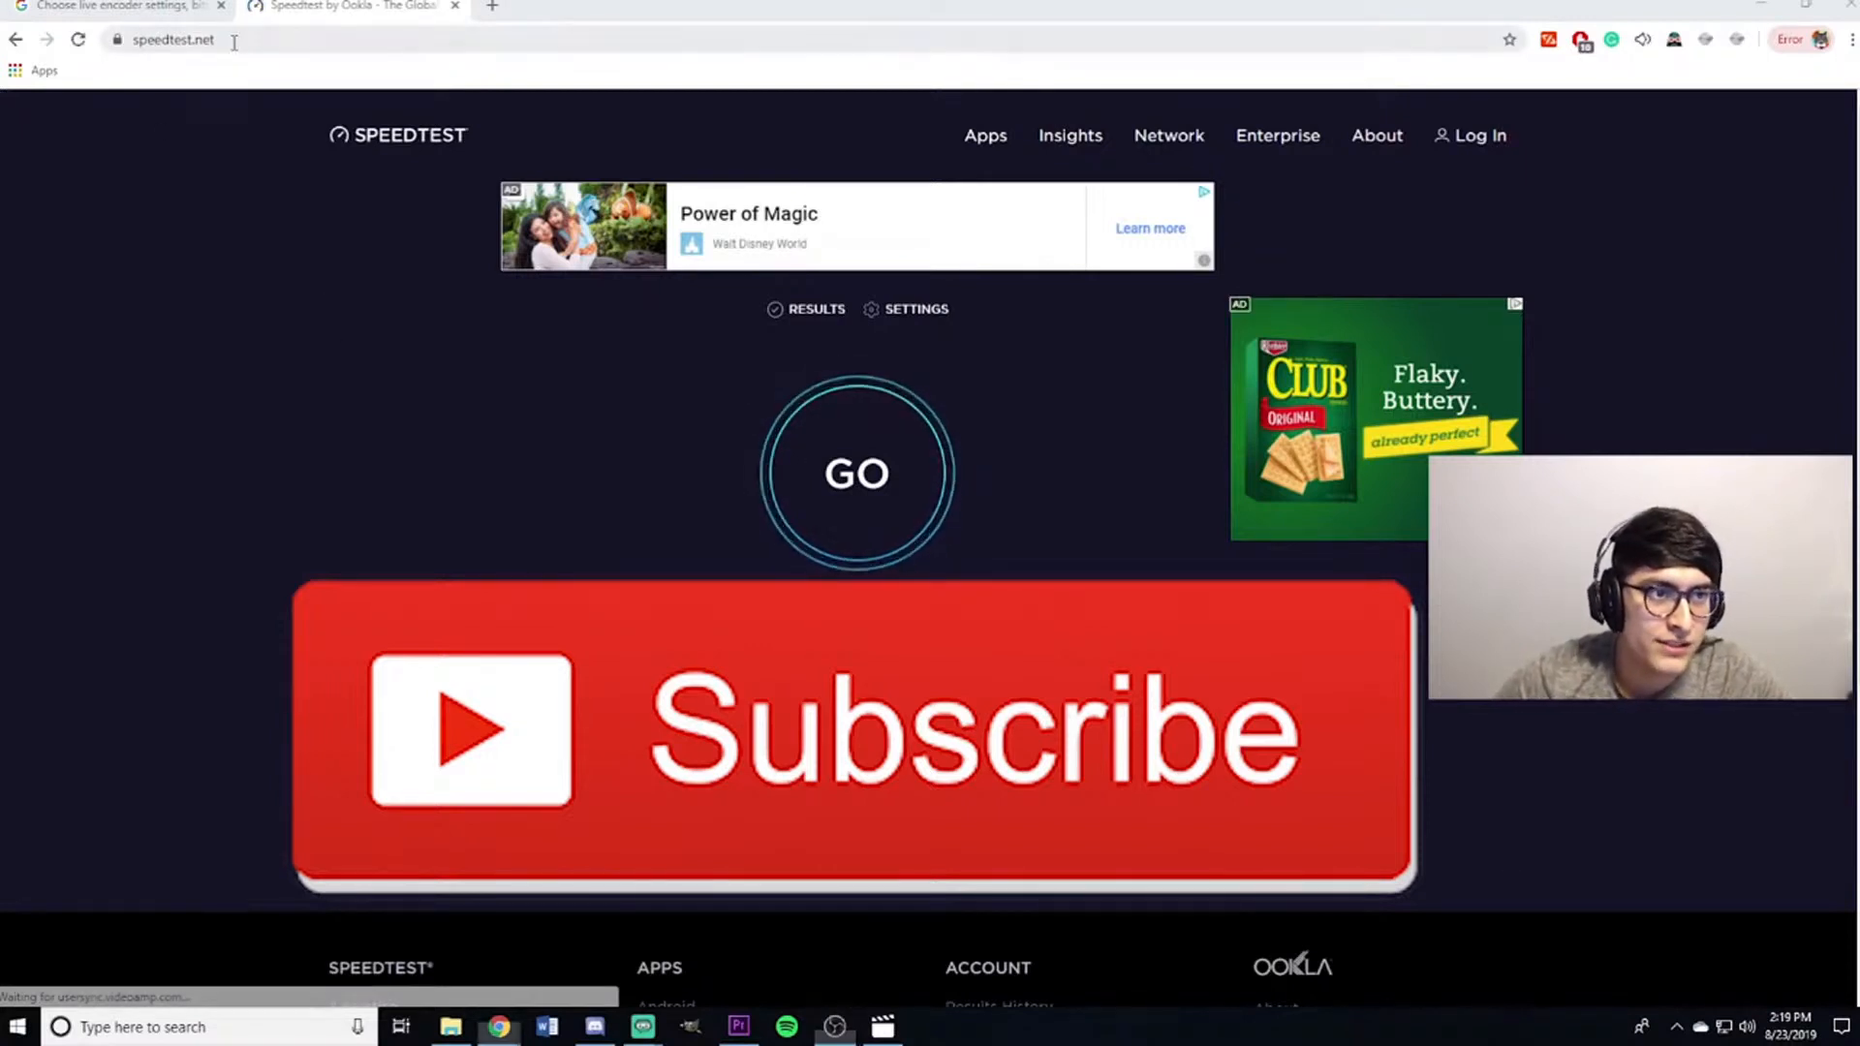
Switch to the browser, run a connection test on speedtest.net and examine the upload speed.
{"action": "left_click", "coordinate": [139, 43]}
{"action": "left_click", "coordinate": [216, 261]}
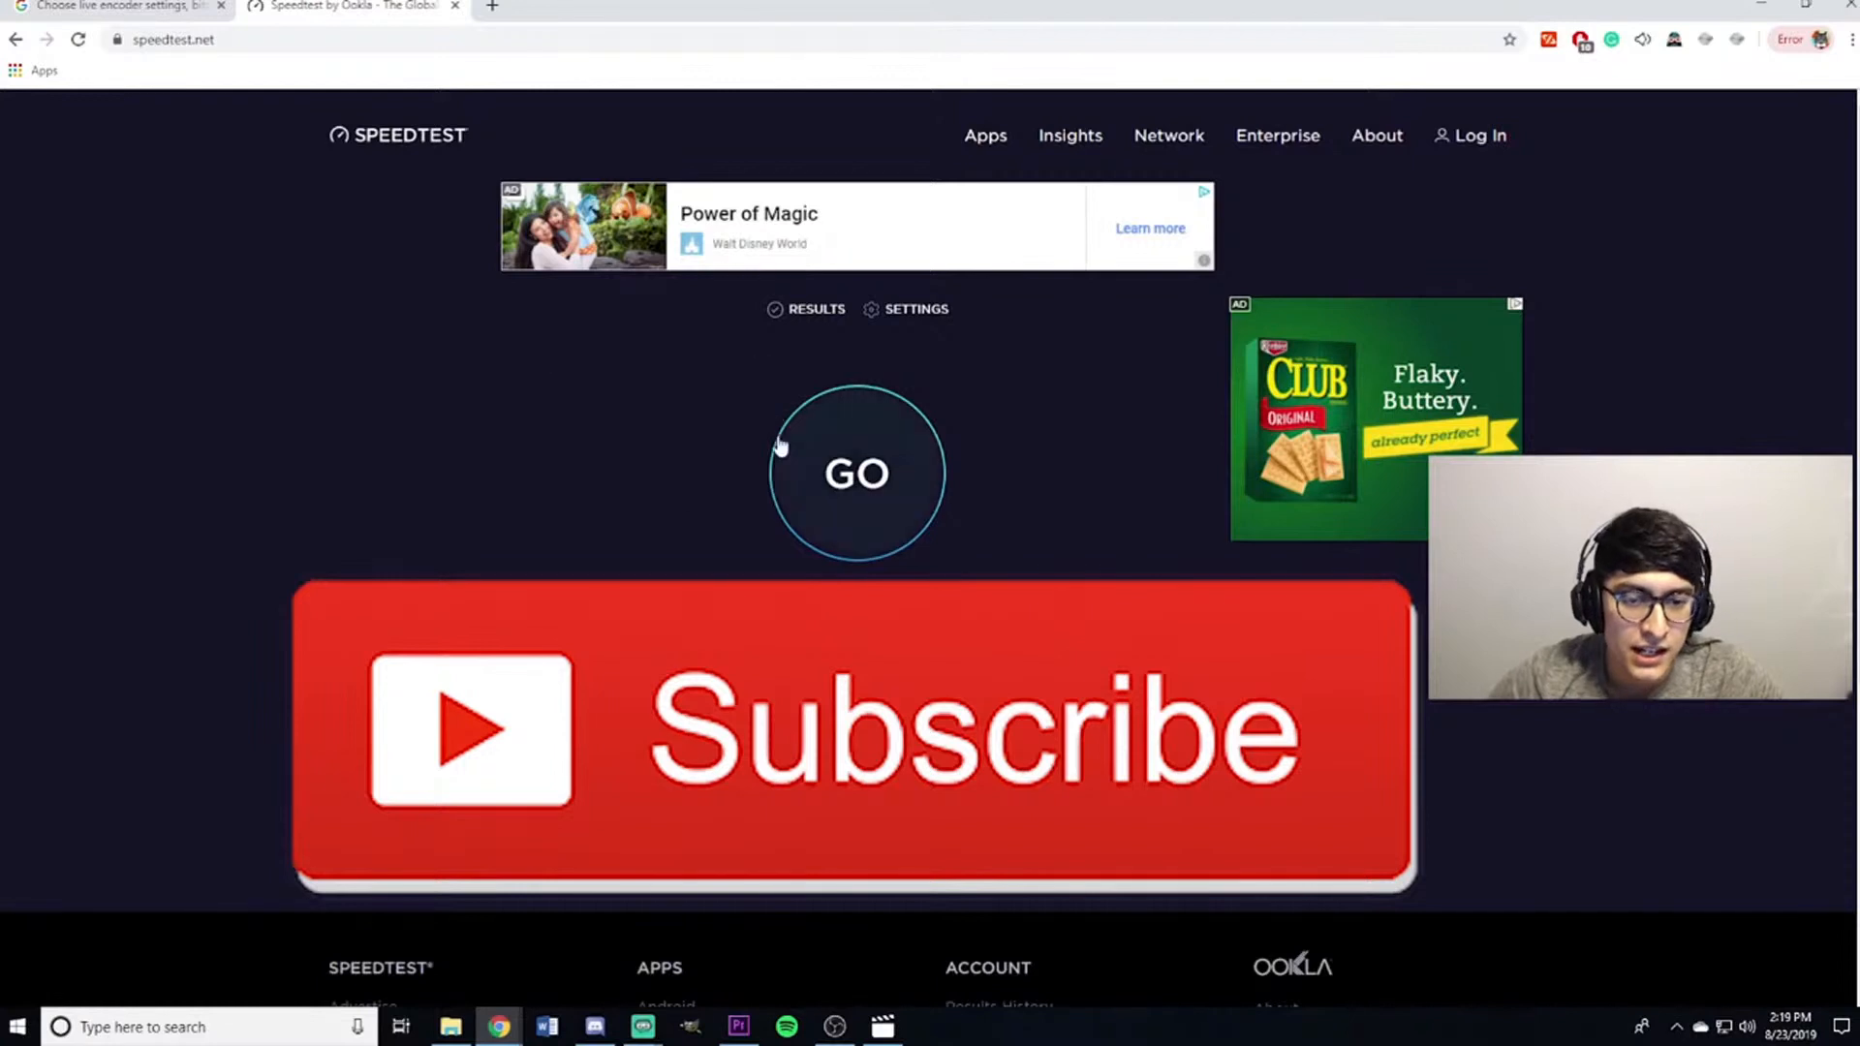
{"action": "left_click", "coordinate": [872, 485]}
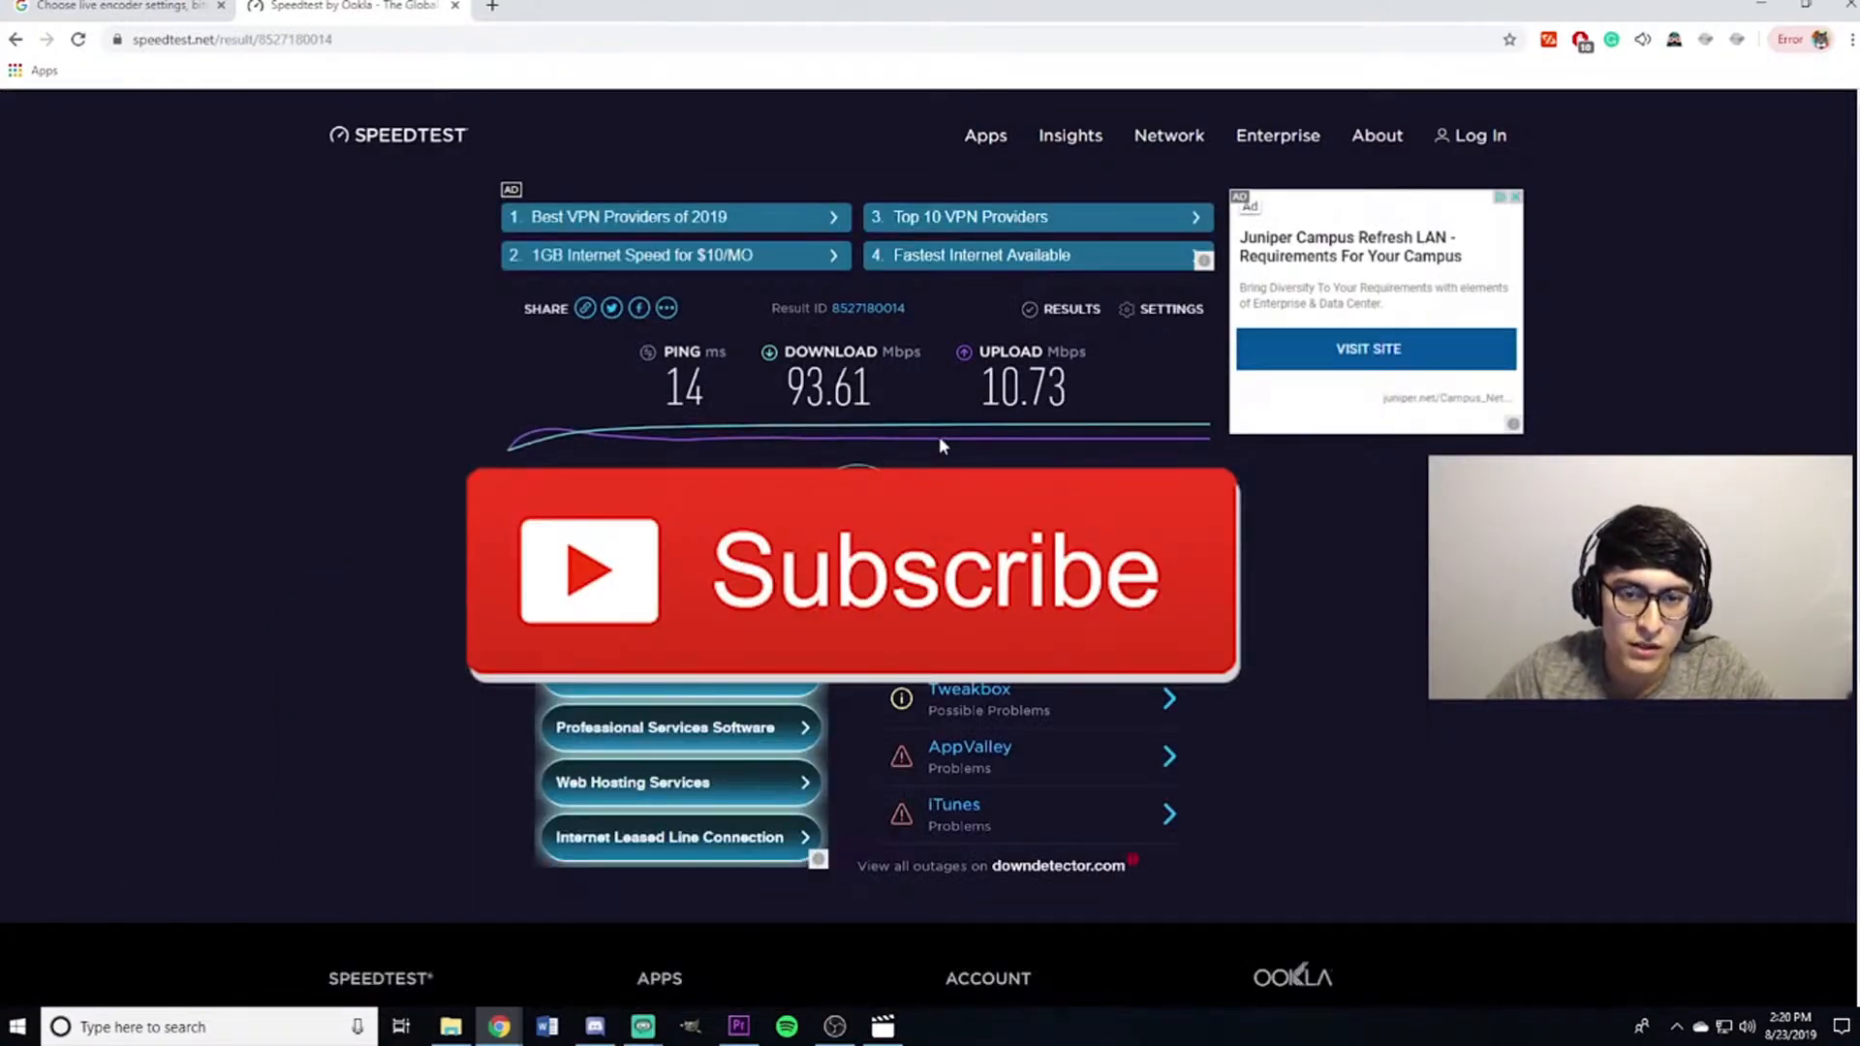
{"action": "left_click_drag", "start_coordinate": [982, 392], "coordinate": [1072, 393]}
{"action": "left_click", "coordinate": [1081, 388]}
{"action": "left_click", "coordinate": [1072, 391]}
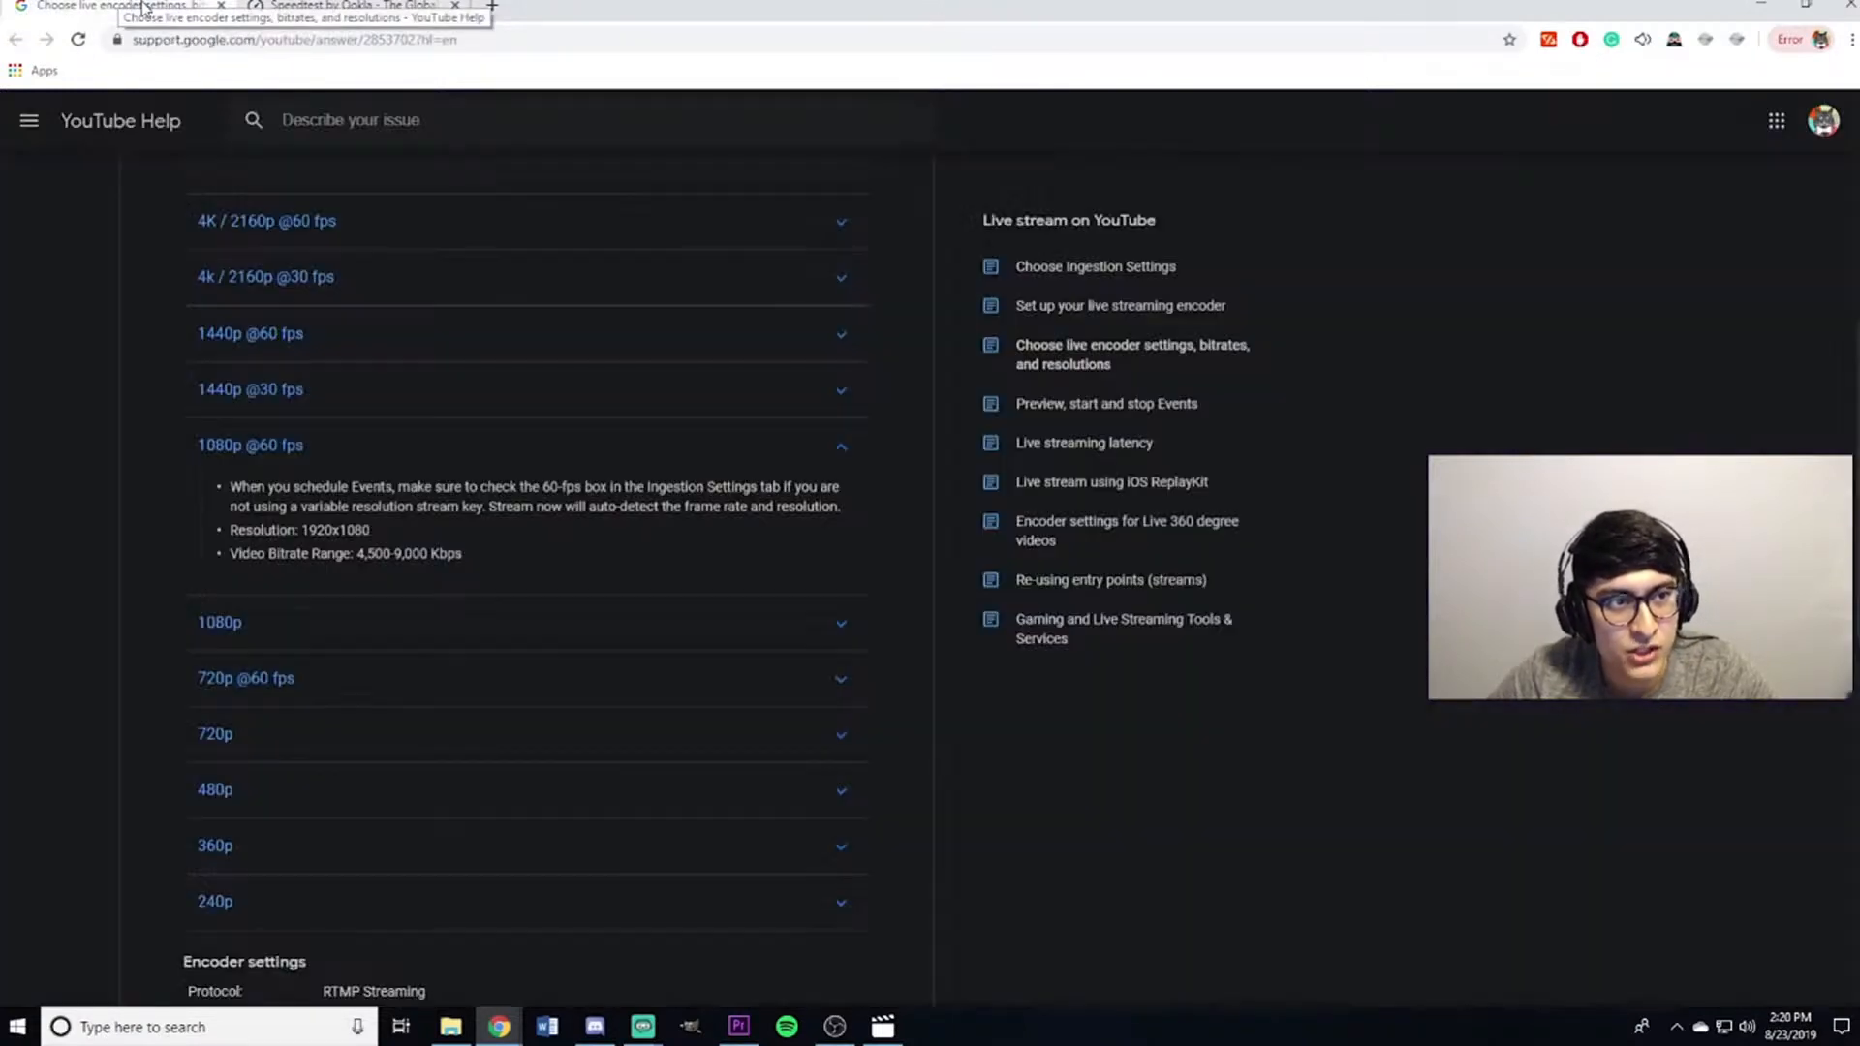
{"action": "left_click", "coordinate": [145, 8]}
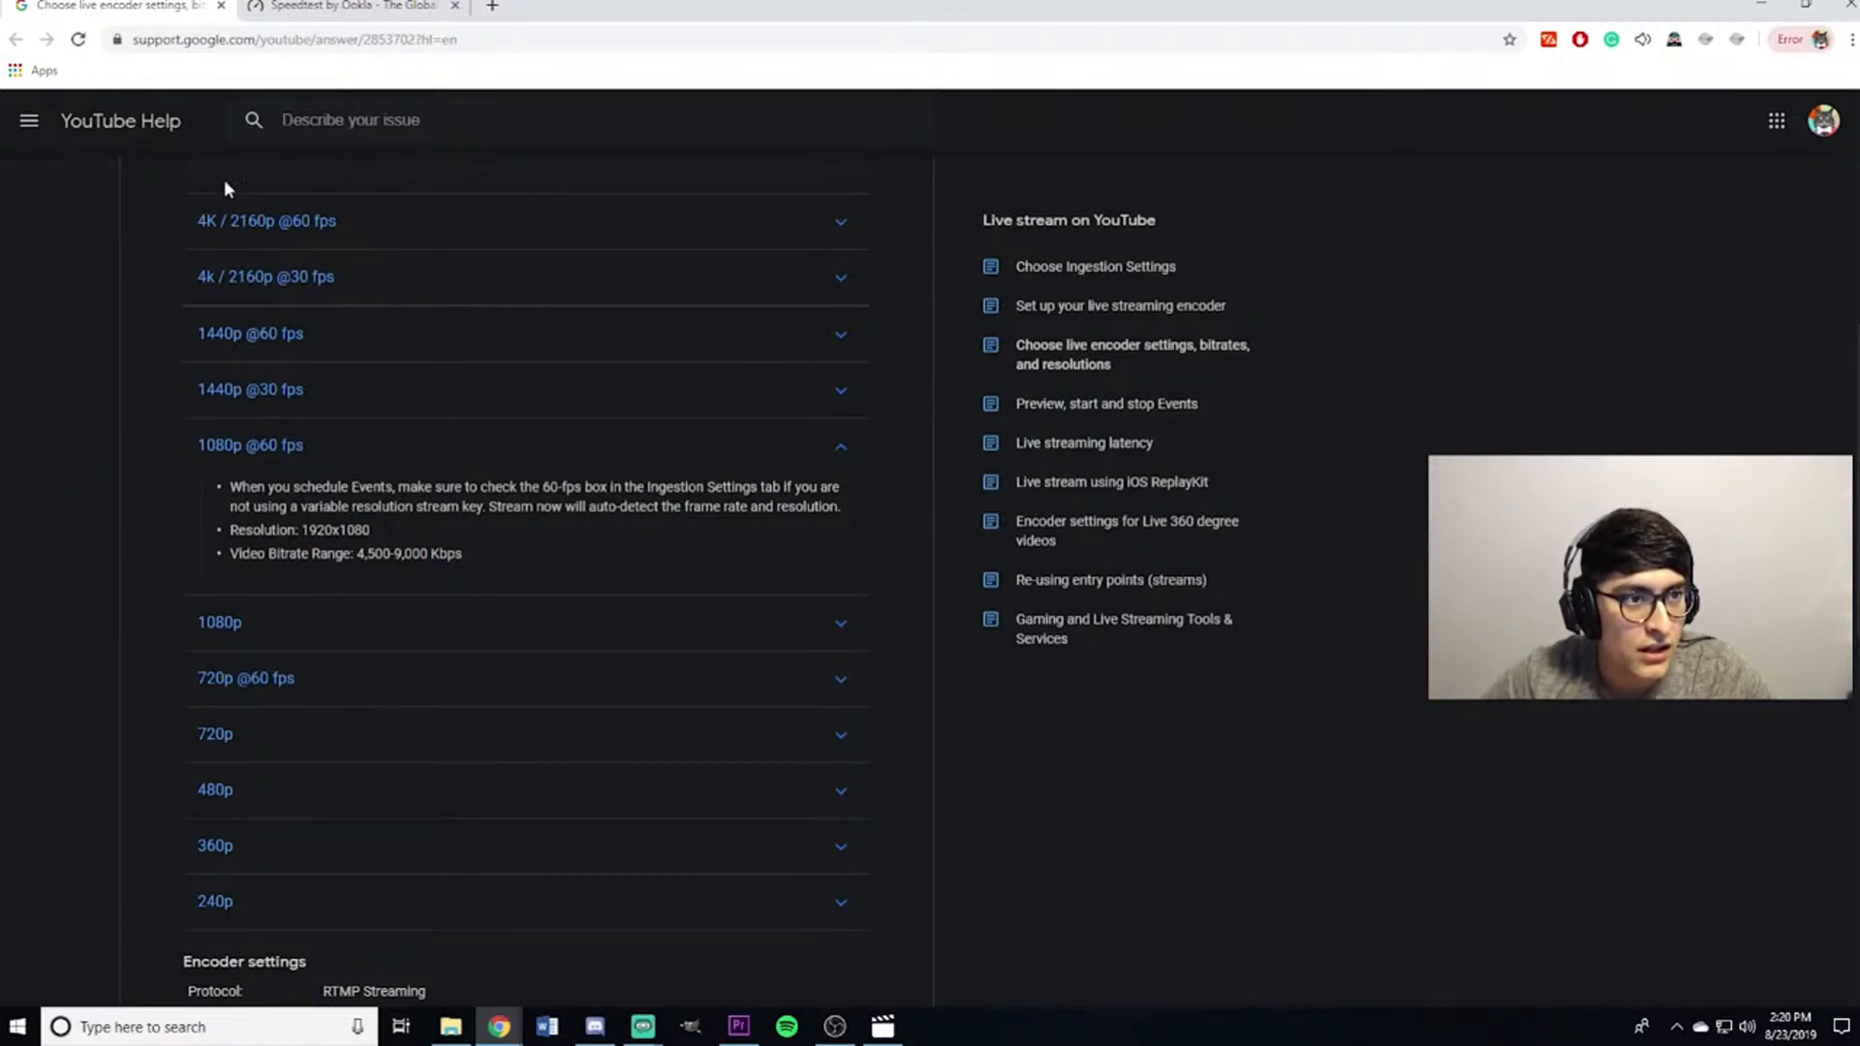
{"action": "scroll", "coordinate": [236, 366], "scroll_direction": "up", "scroll_amount": 7}
{"action": "left_click_drag", "start_coordinate": [185, 392], "coordinate": [464, 436]}
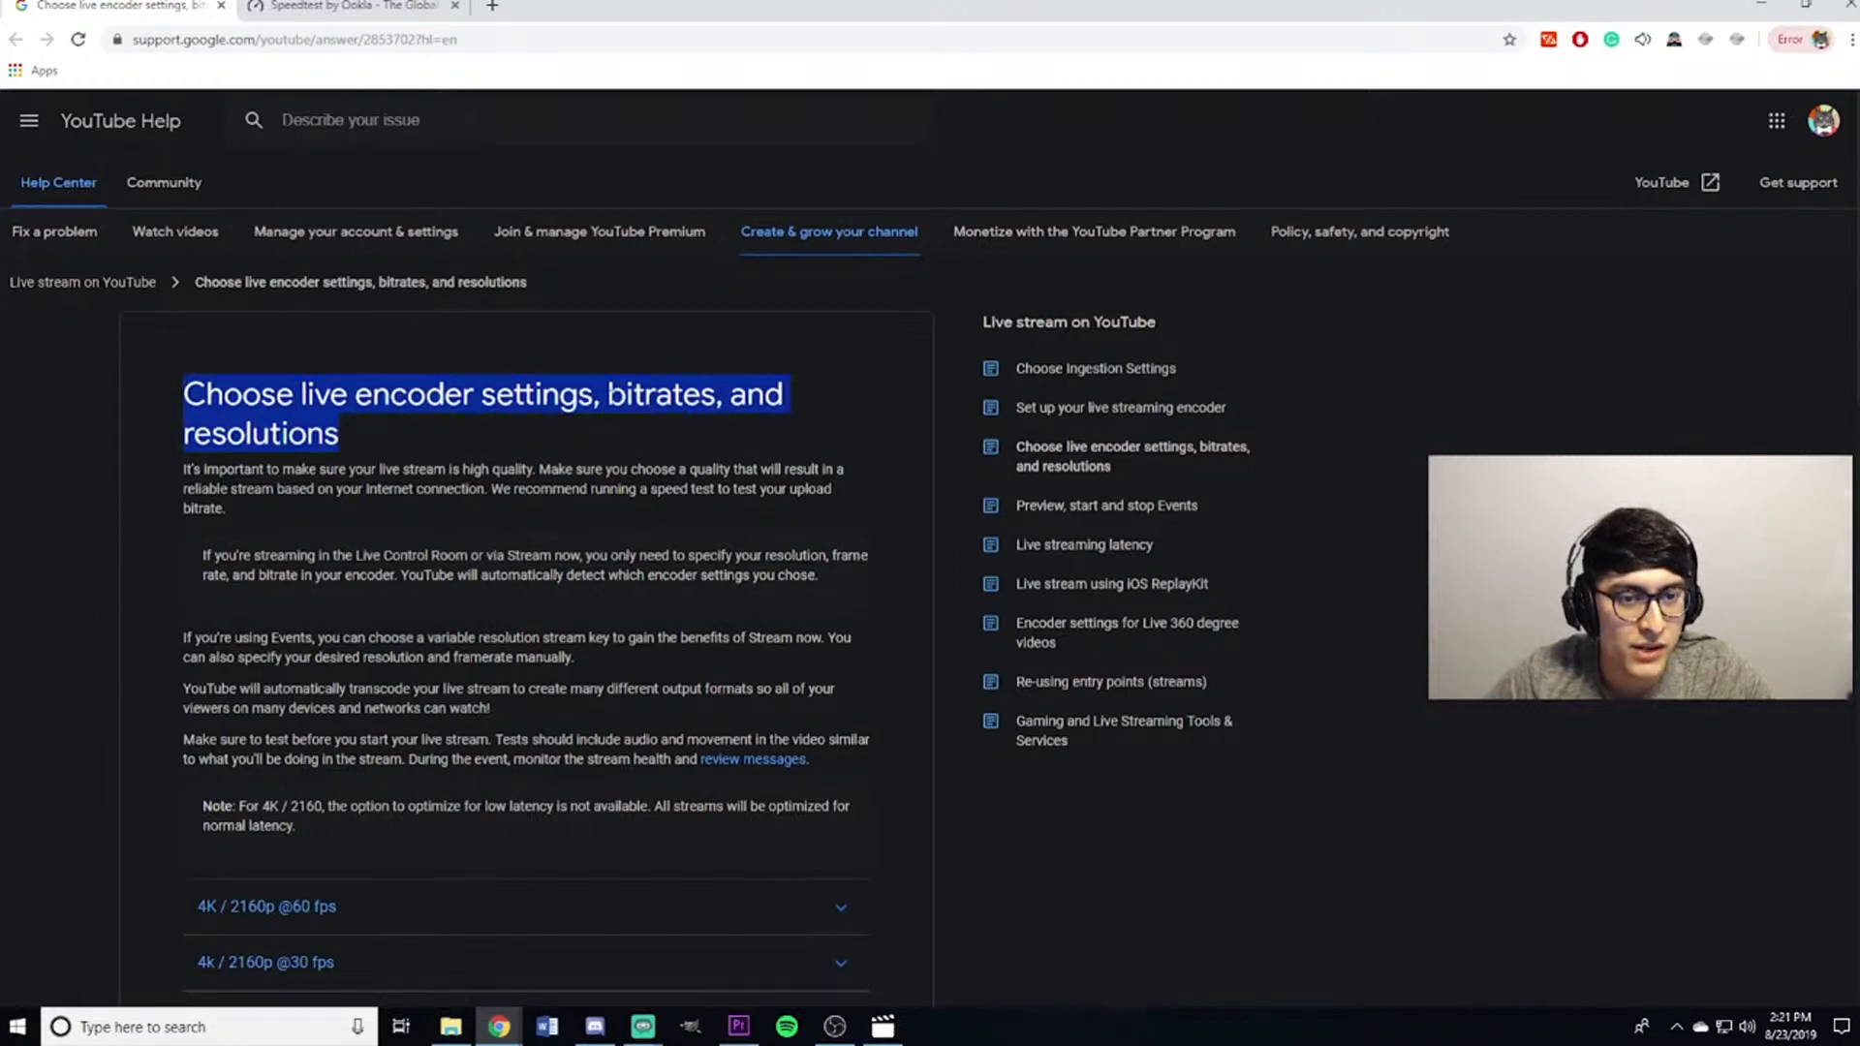
{"action": "left_click", "coordinate": [609, 422]}
{"action": "left_click_drag", "start_coordinate": [608, 394], "coordinate": [715, 395]}
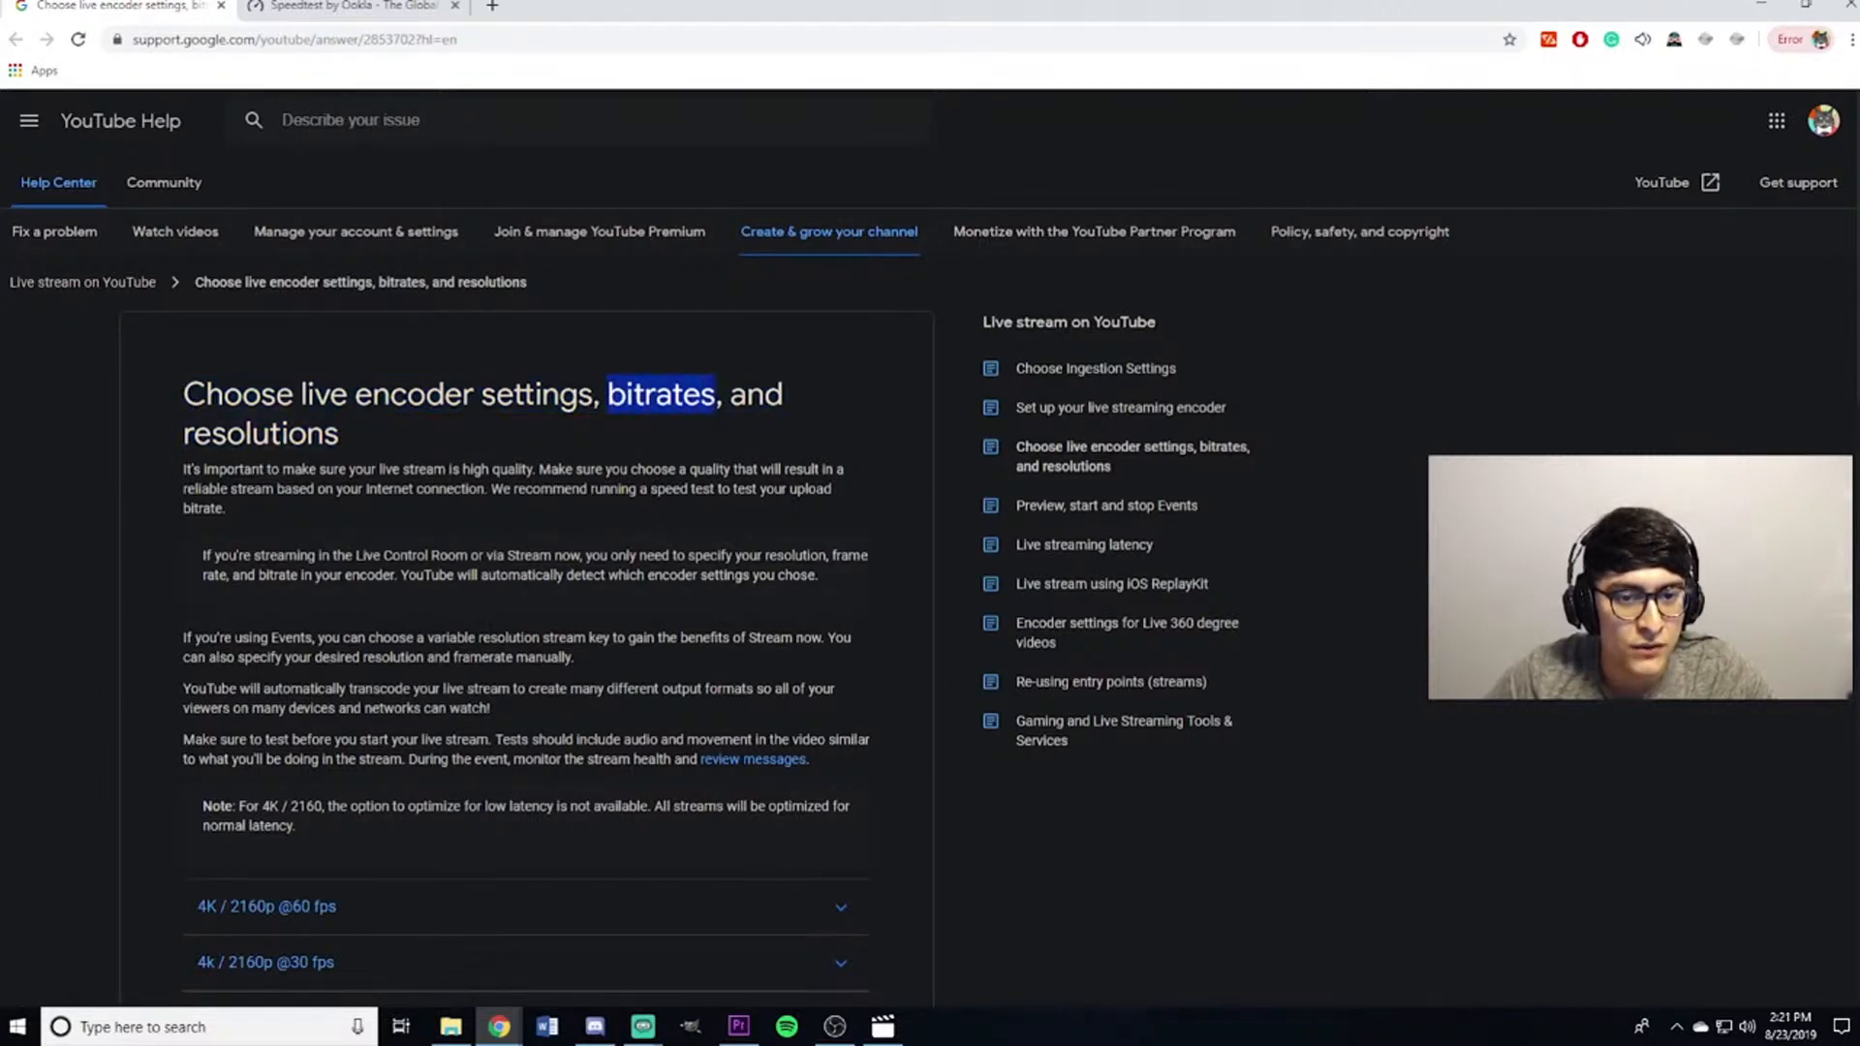
{"action": "left_click", "coordinate": [491, 428]}
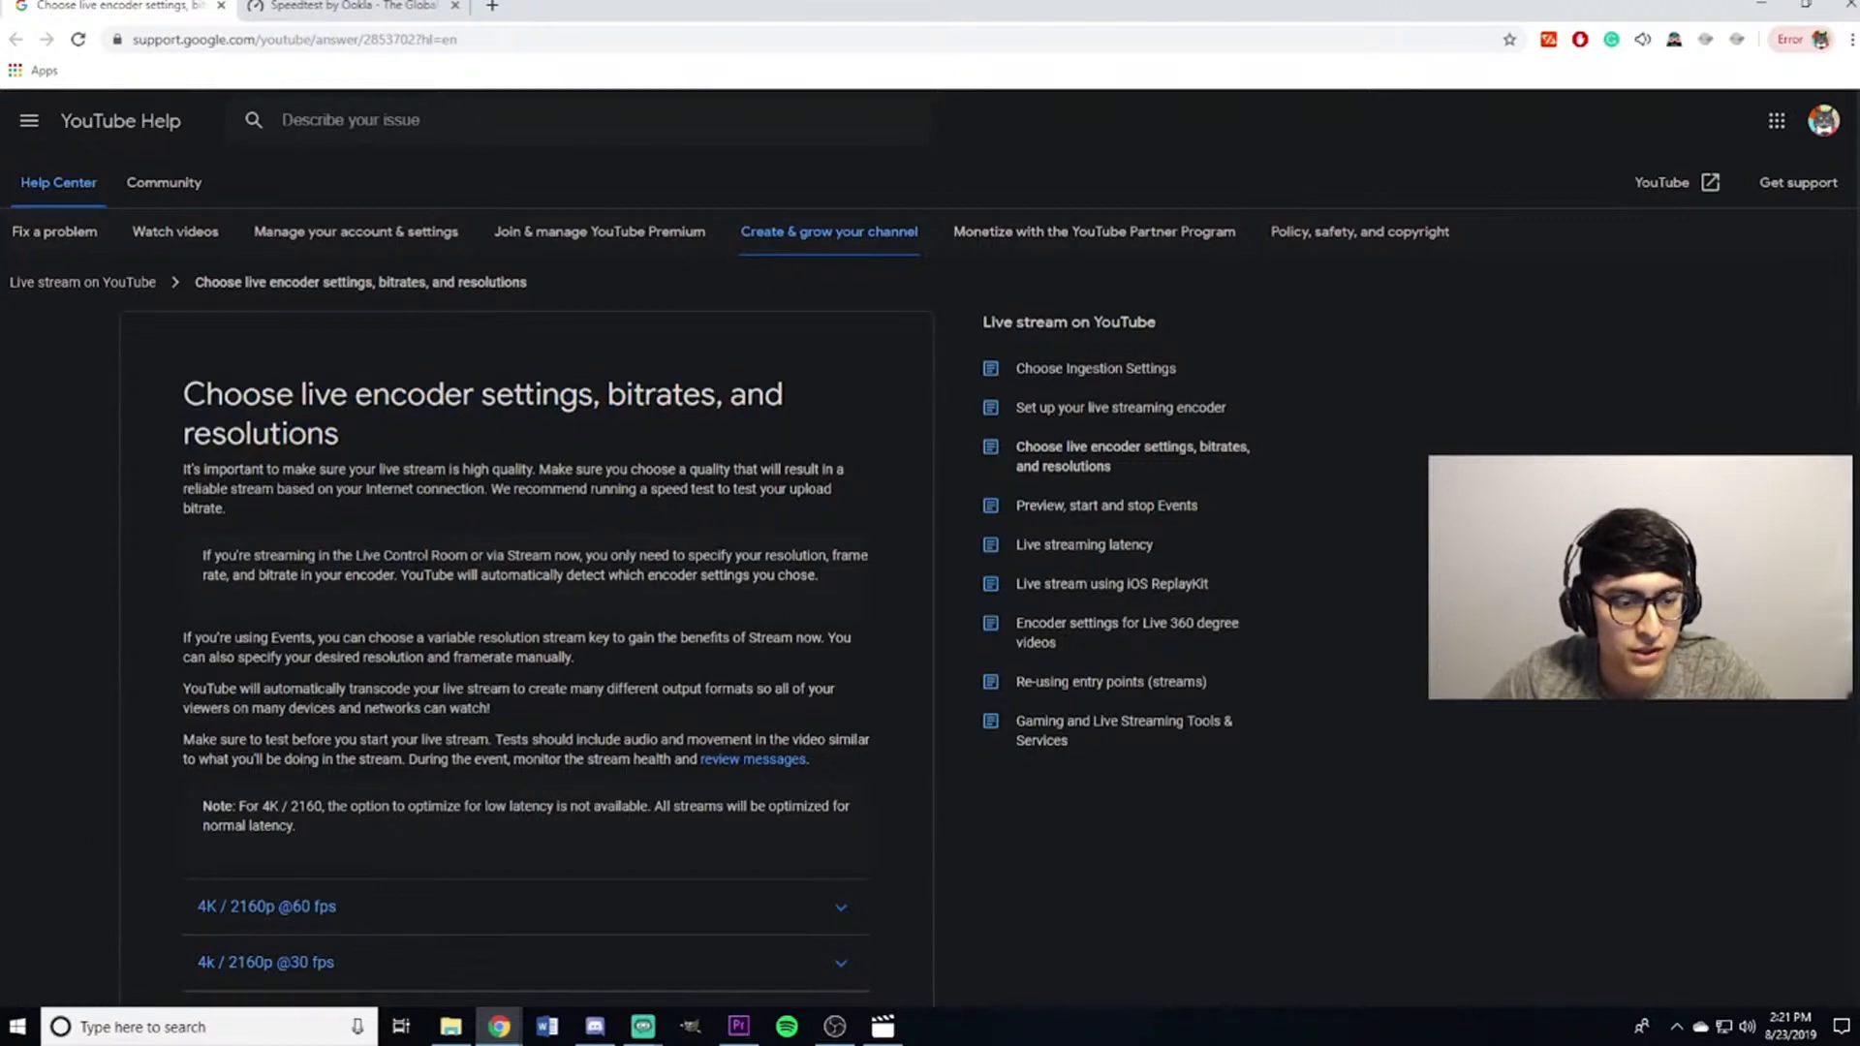
{"action": "scroll", "coordinate": [416, 567], "scroll_direction": "down", "scroll_amount": 7}
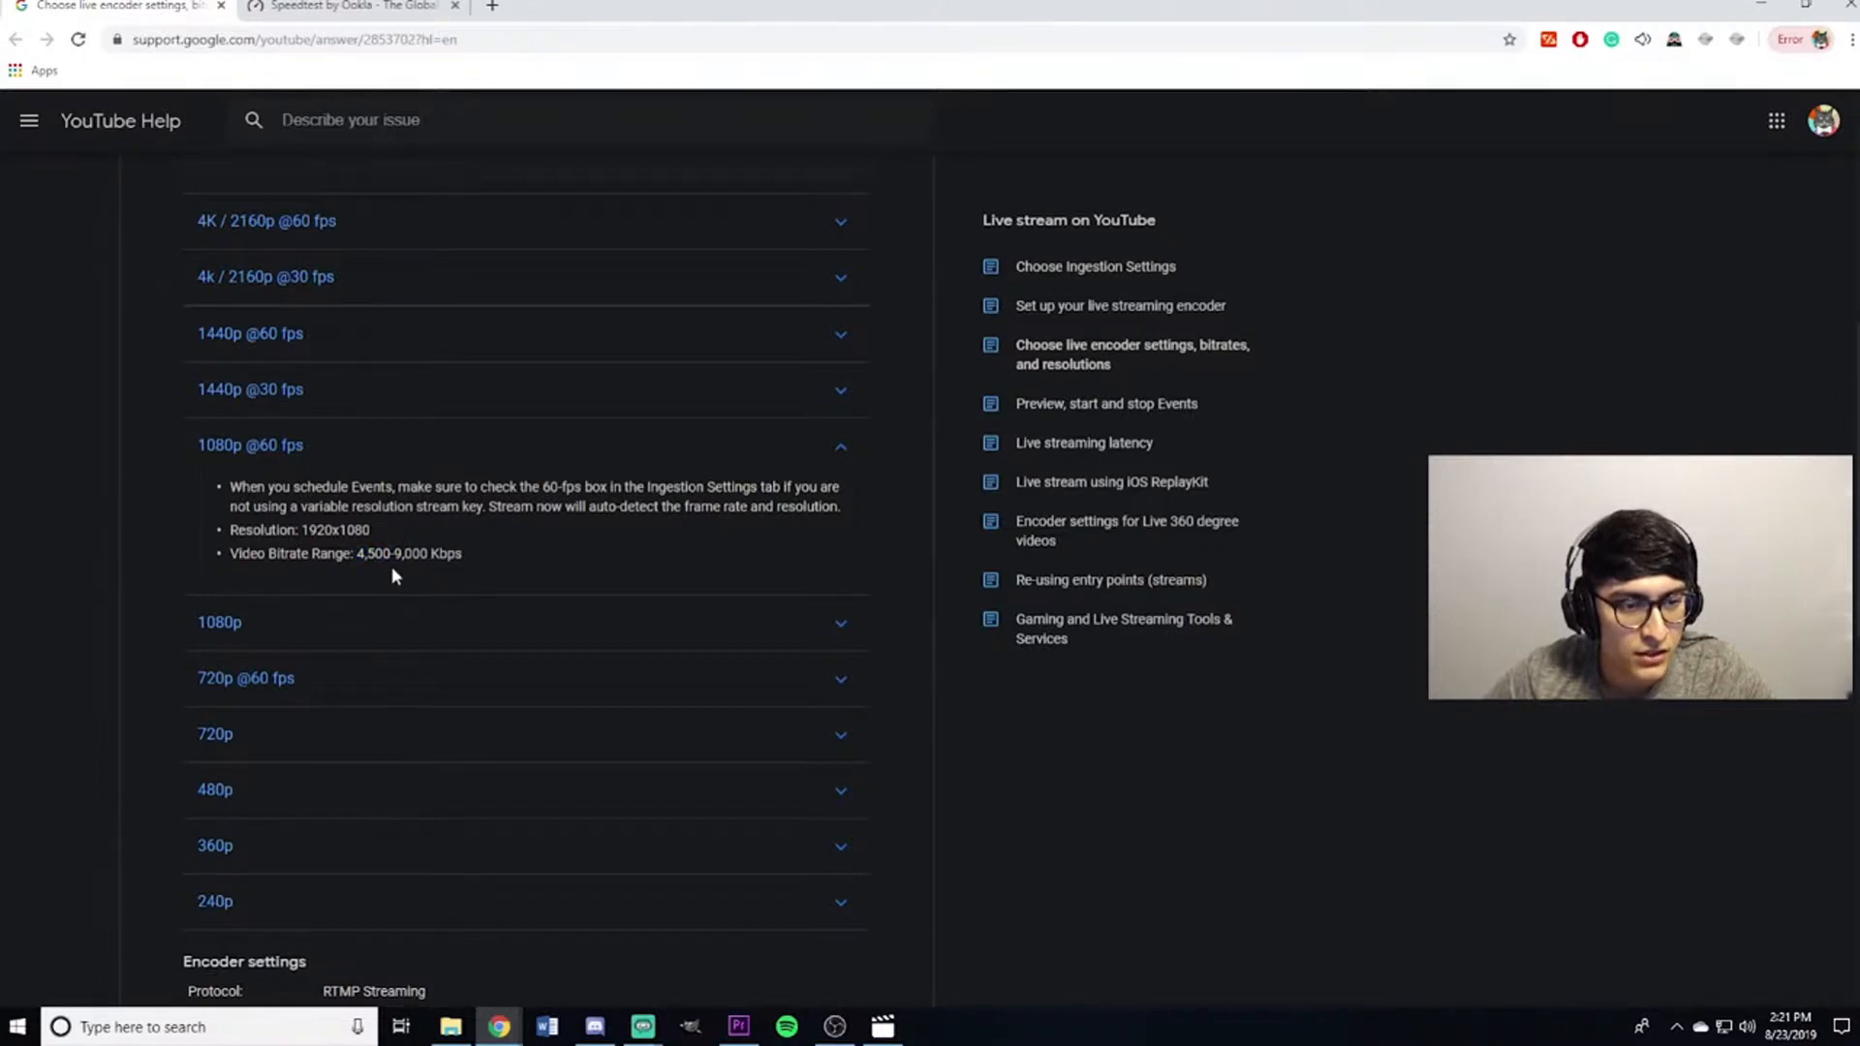
{"action": "left_click_drag", "start_coordinate": [393, 554], "coordinate": [427, 554]}
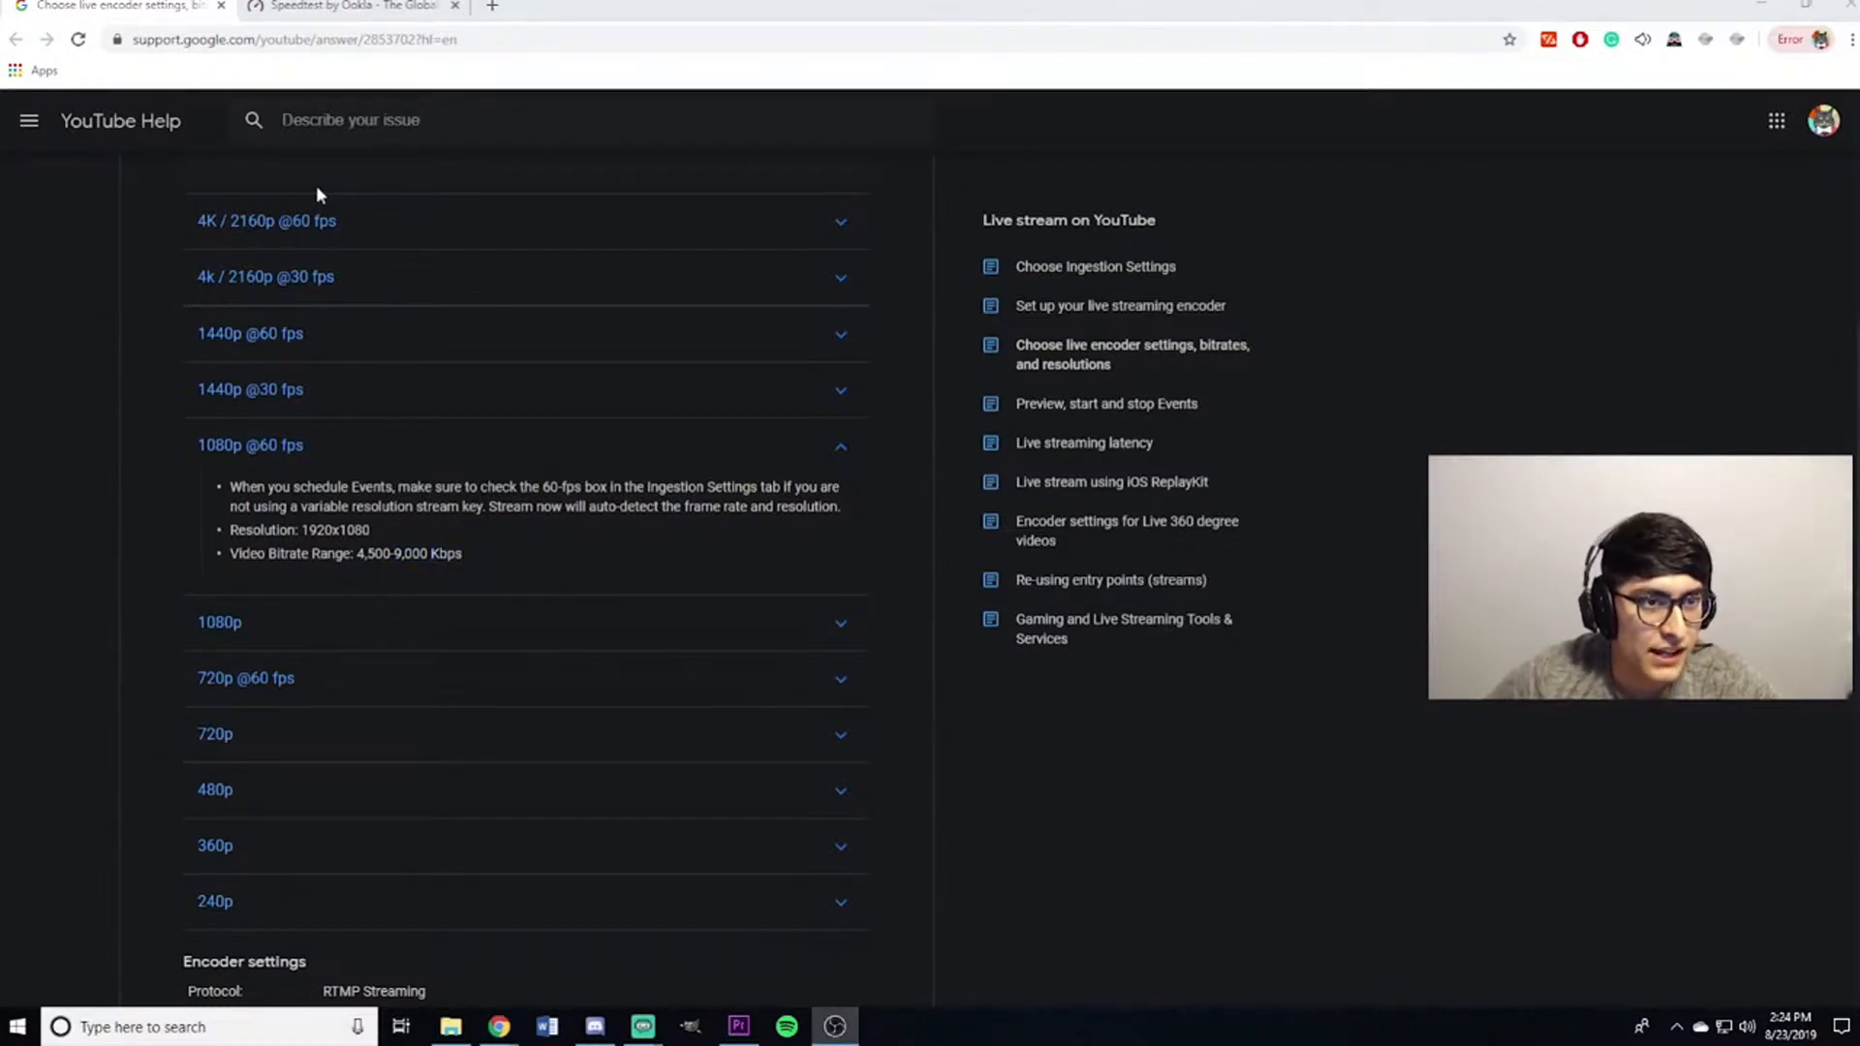
Return to the speed test result and compare its upload speed with the recommended bitrate range.
{"action": "key", "text": "ctrl+Tab"}
{"action": "double_click", "coordinate": [984, 386]}
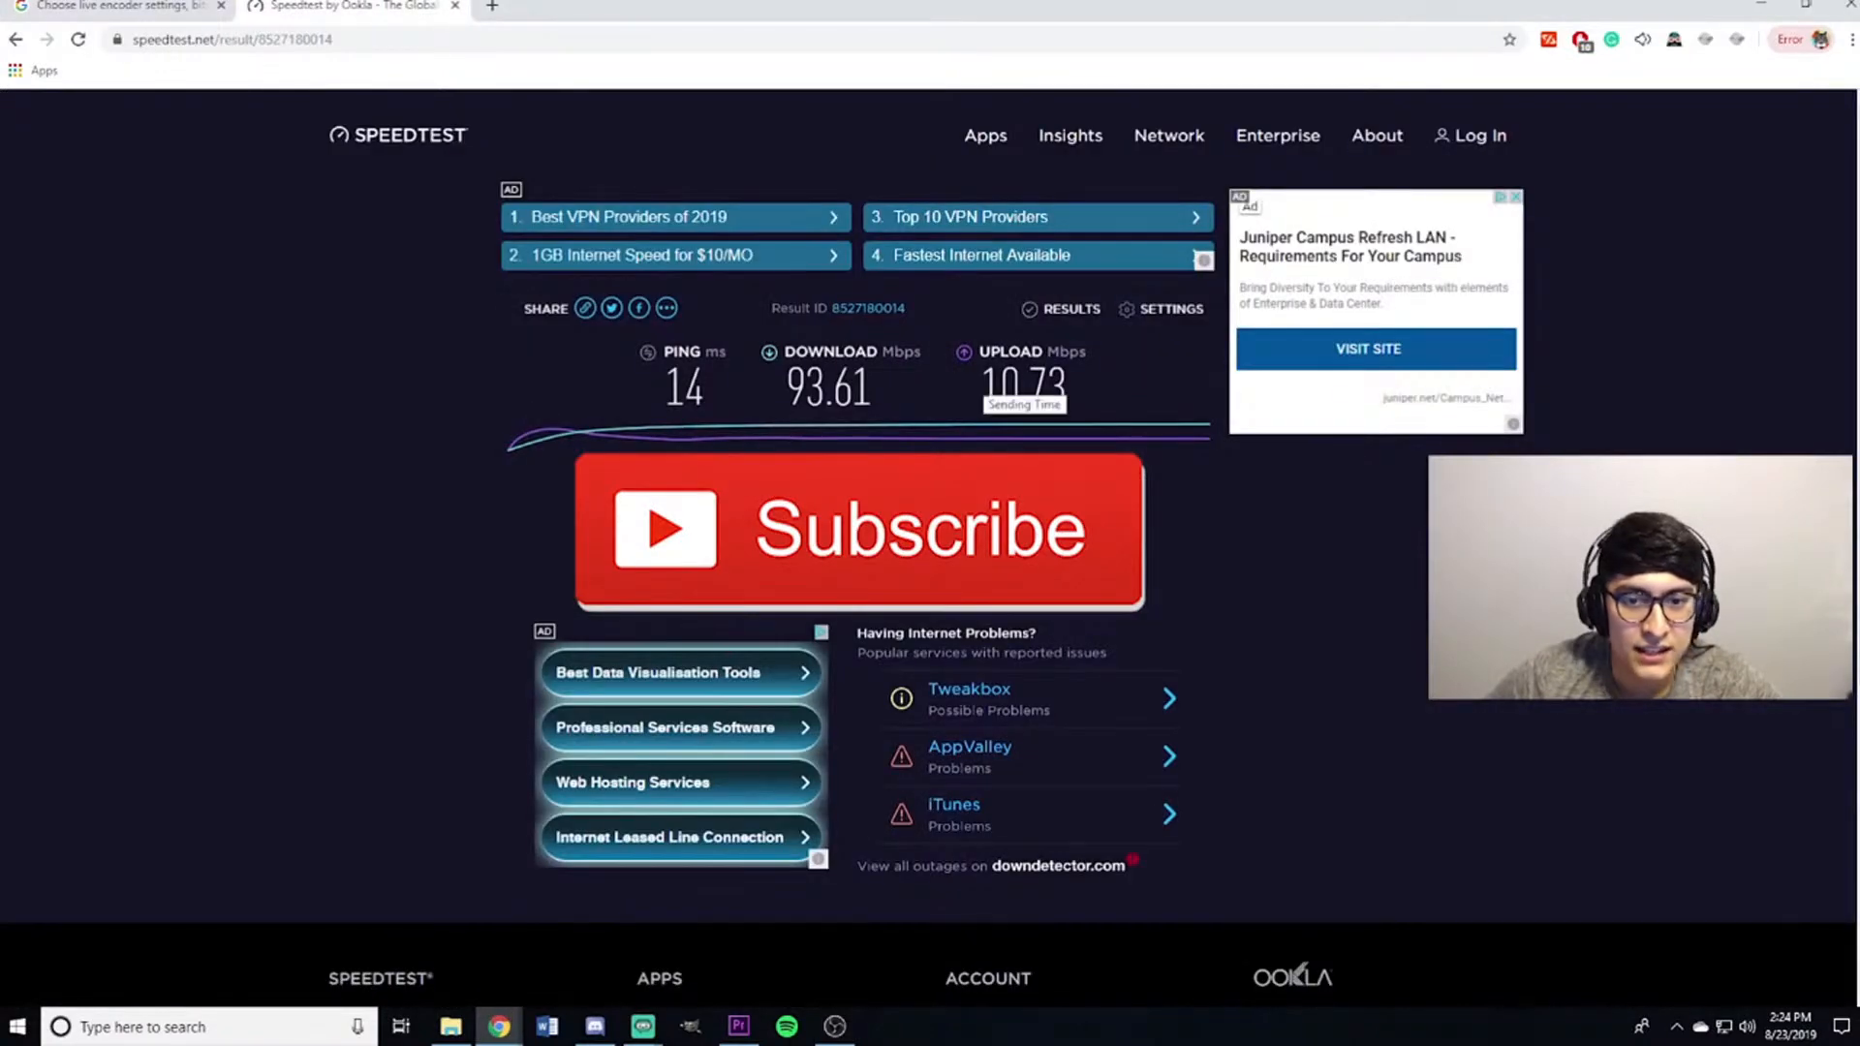
{"action": "left_click", "coordinate": [1077, 393]}
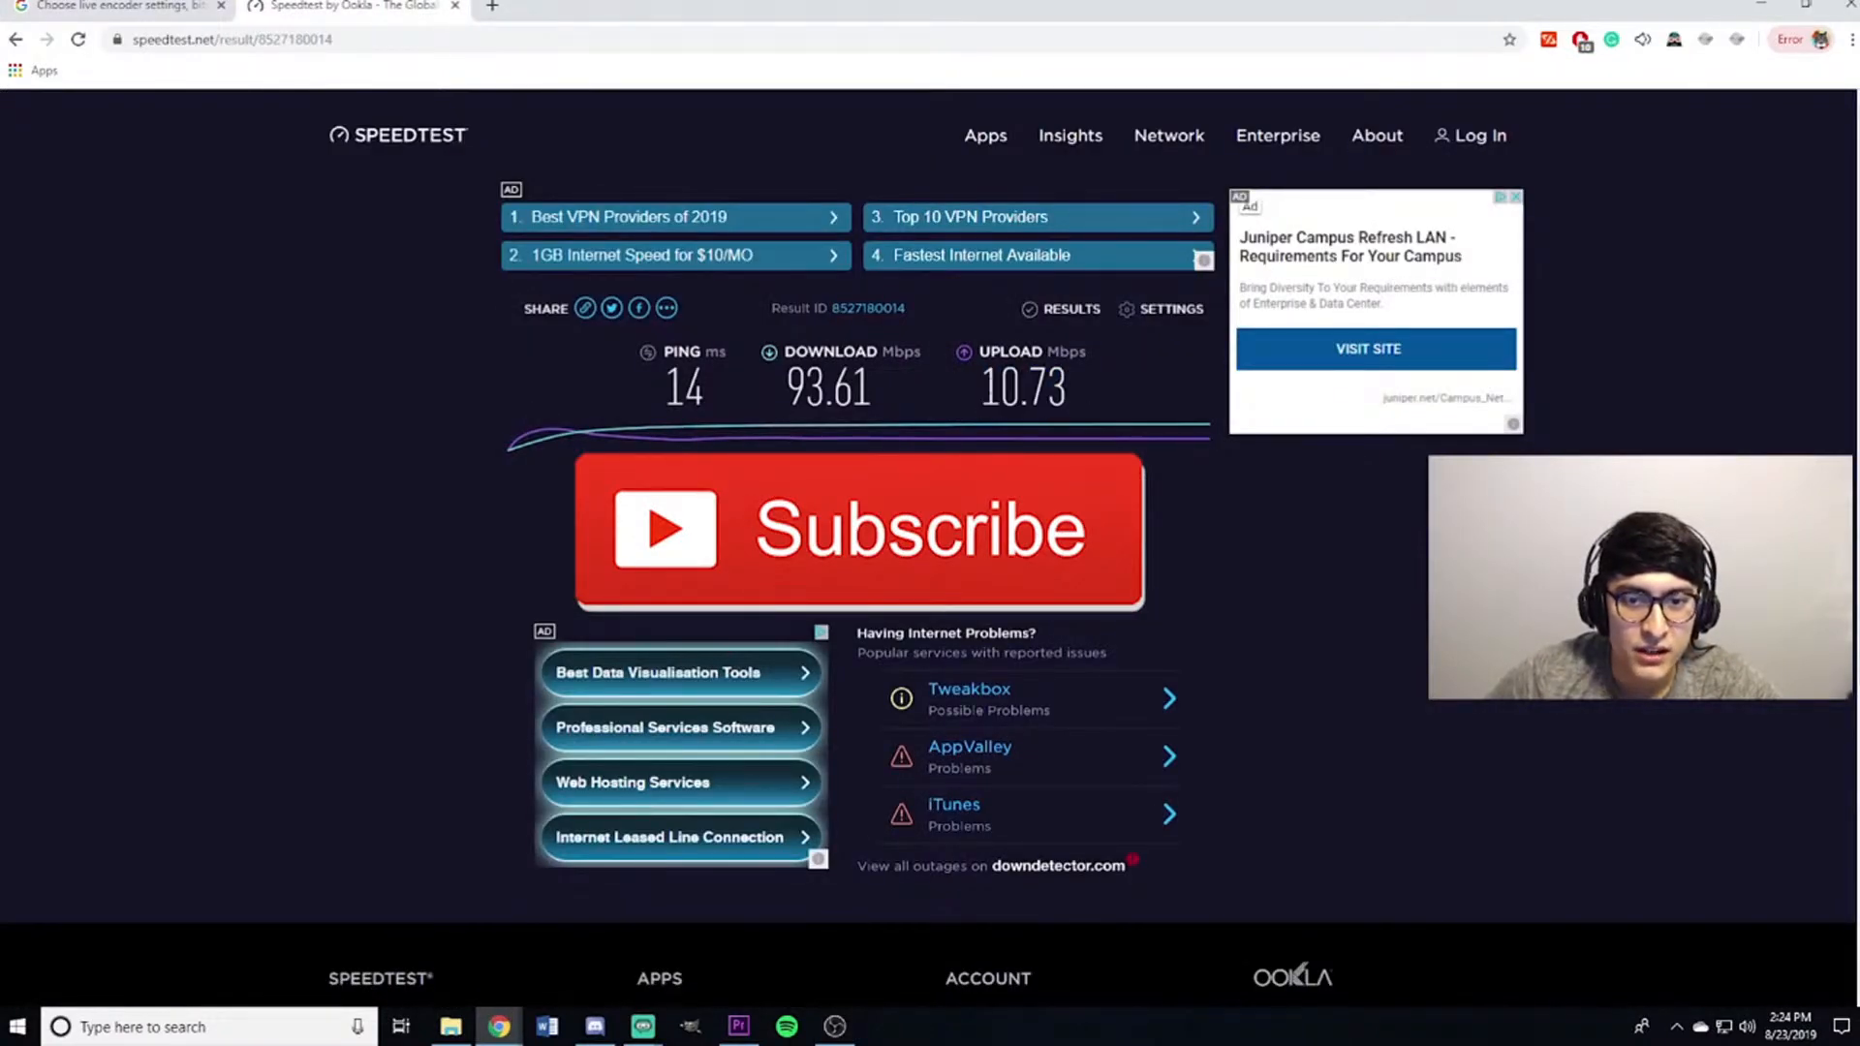
{"action": "key", "text": "ctrl+Tab"}
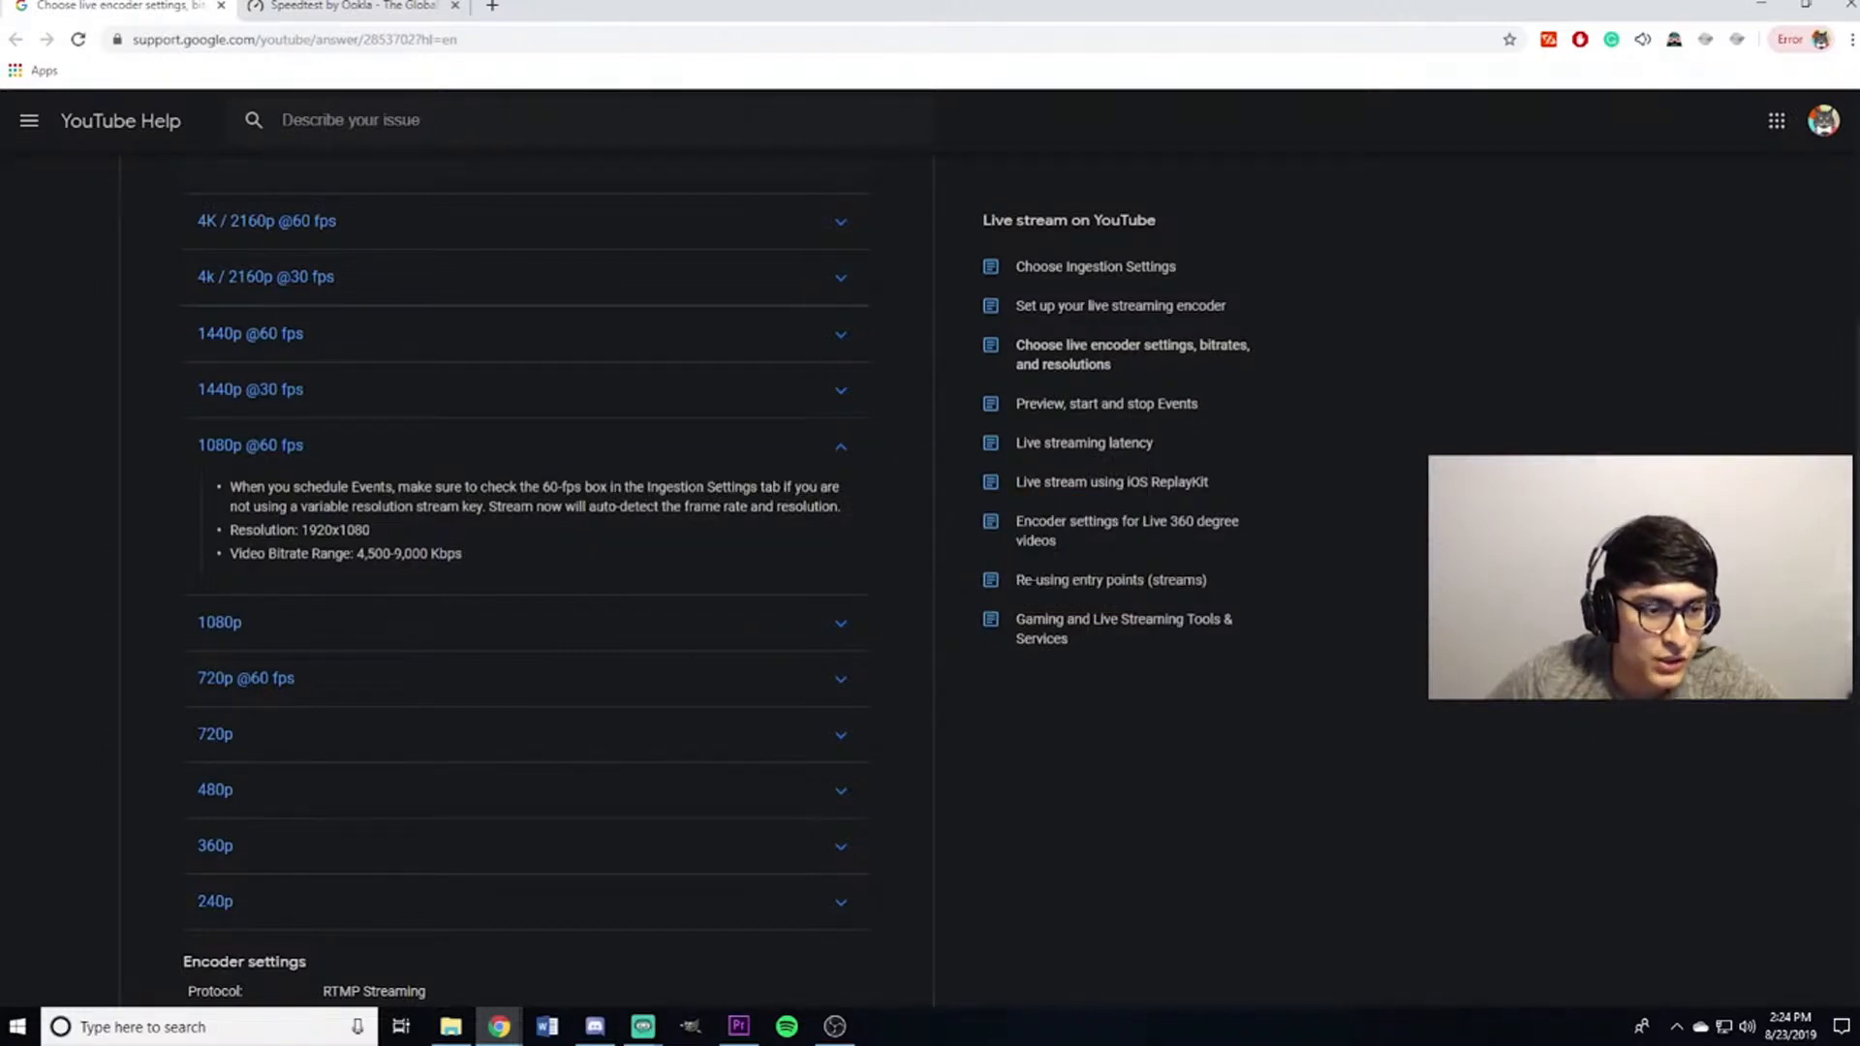
{"action": "left_click_drag", "start_coordinate": [402, 553], "coordinate": [419, 553]}
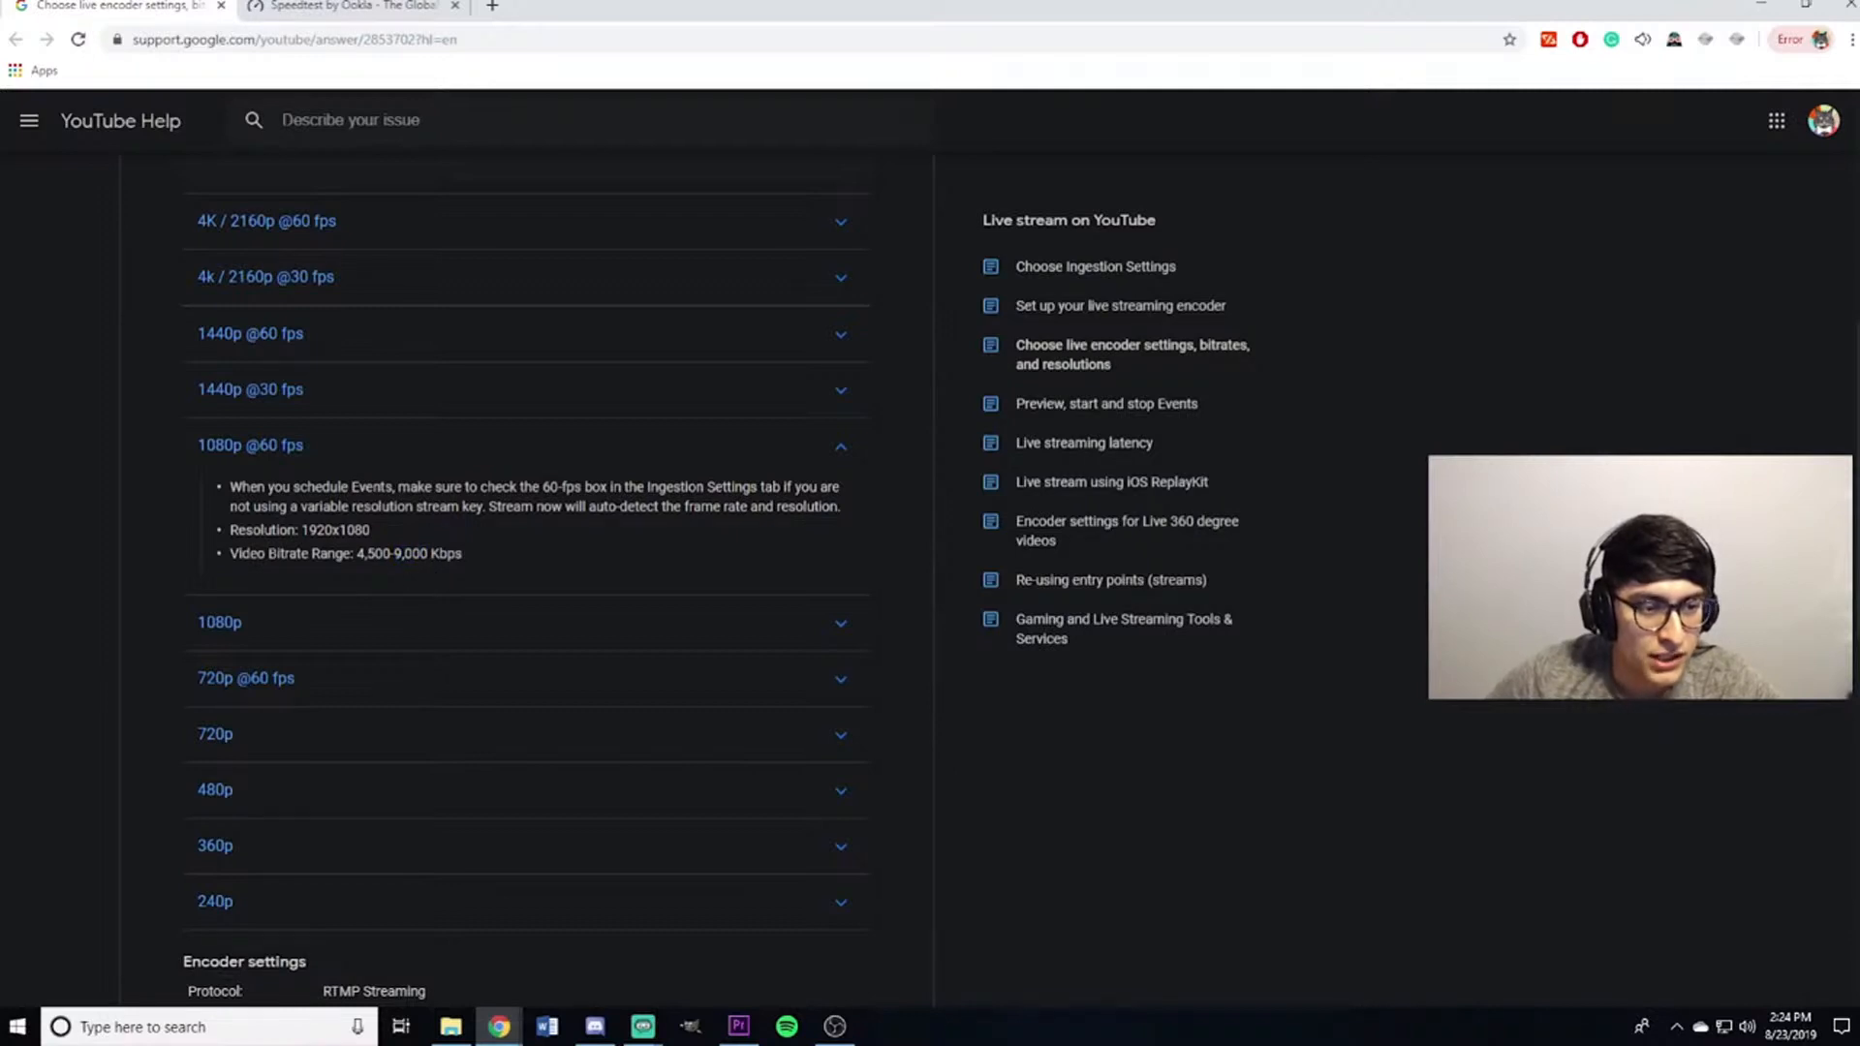
{"action": "left_click_drag", "start_coordinate": [393, 553], "coordinate": [428, 553]}
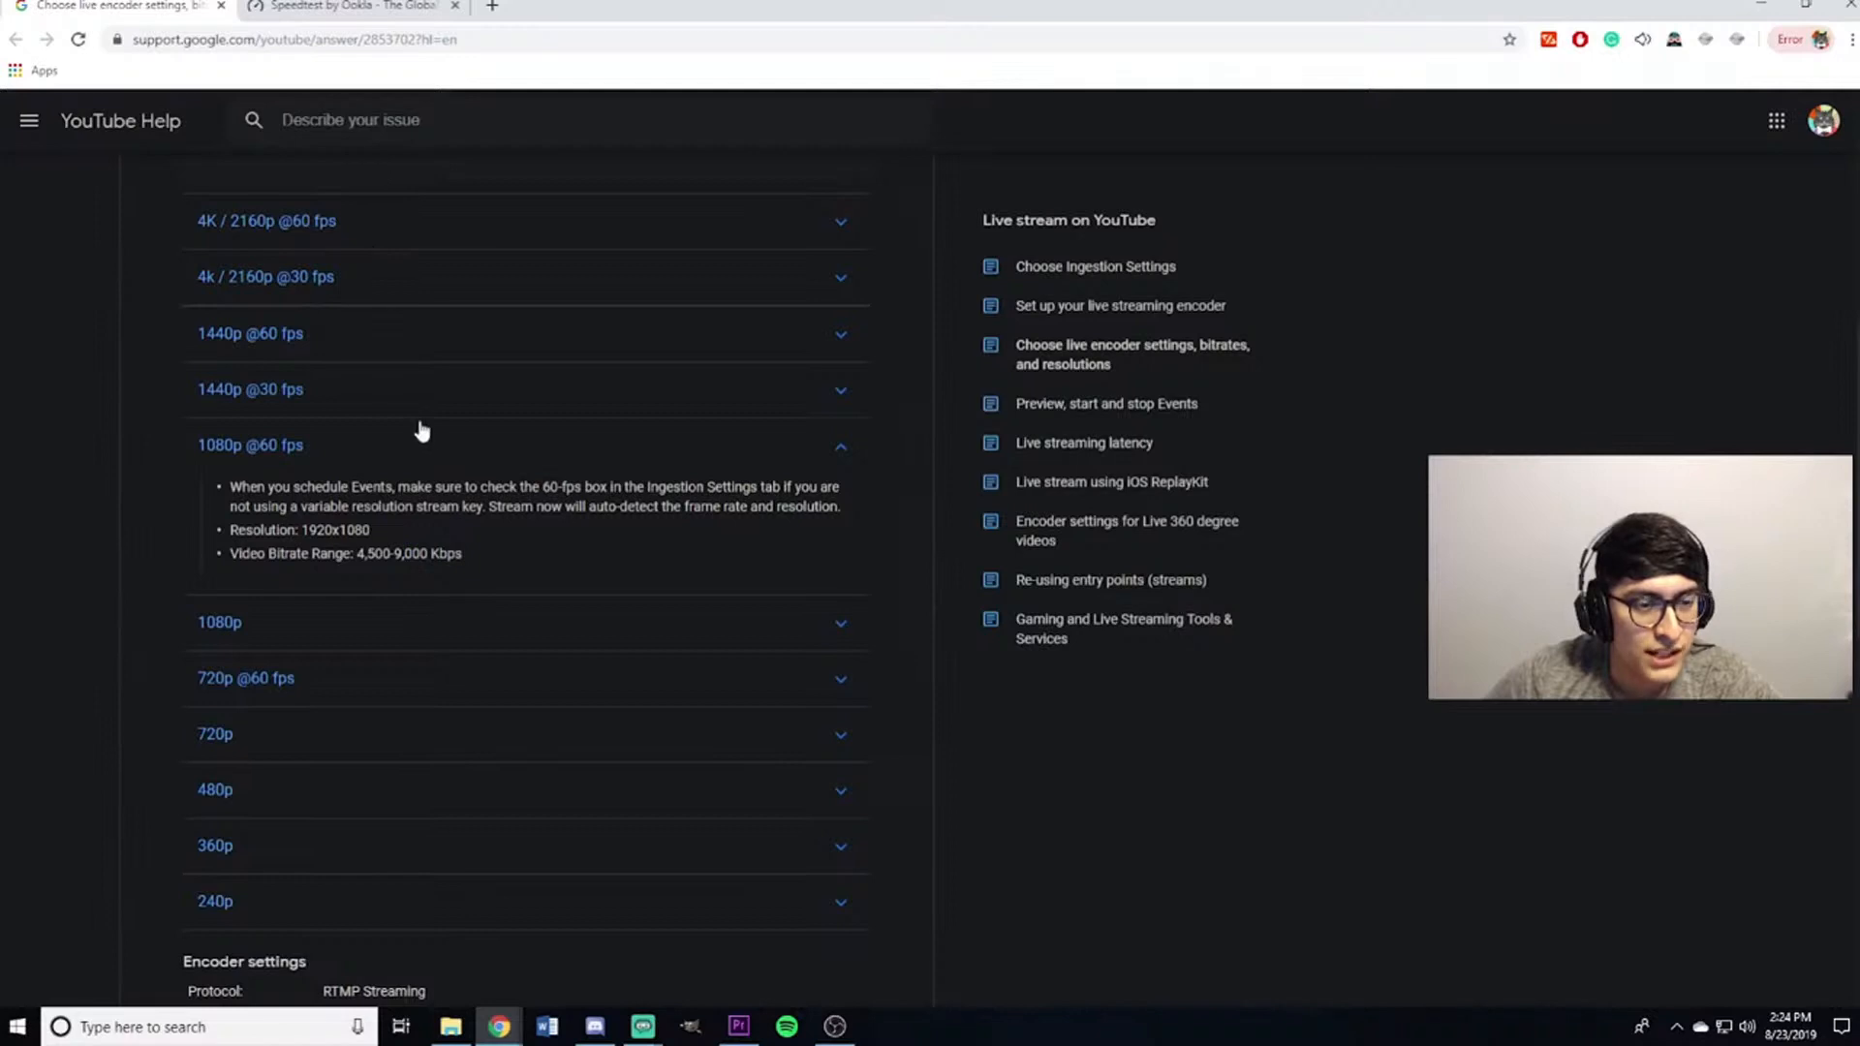
{"action": "left_click", "coordinate": [386, 19]}
{"action": "left_click_drag", "start_coordinate": [971, 393], "coordinate": [1066, 393]}
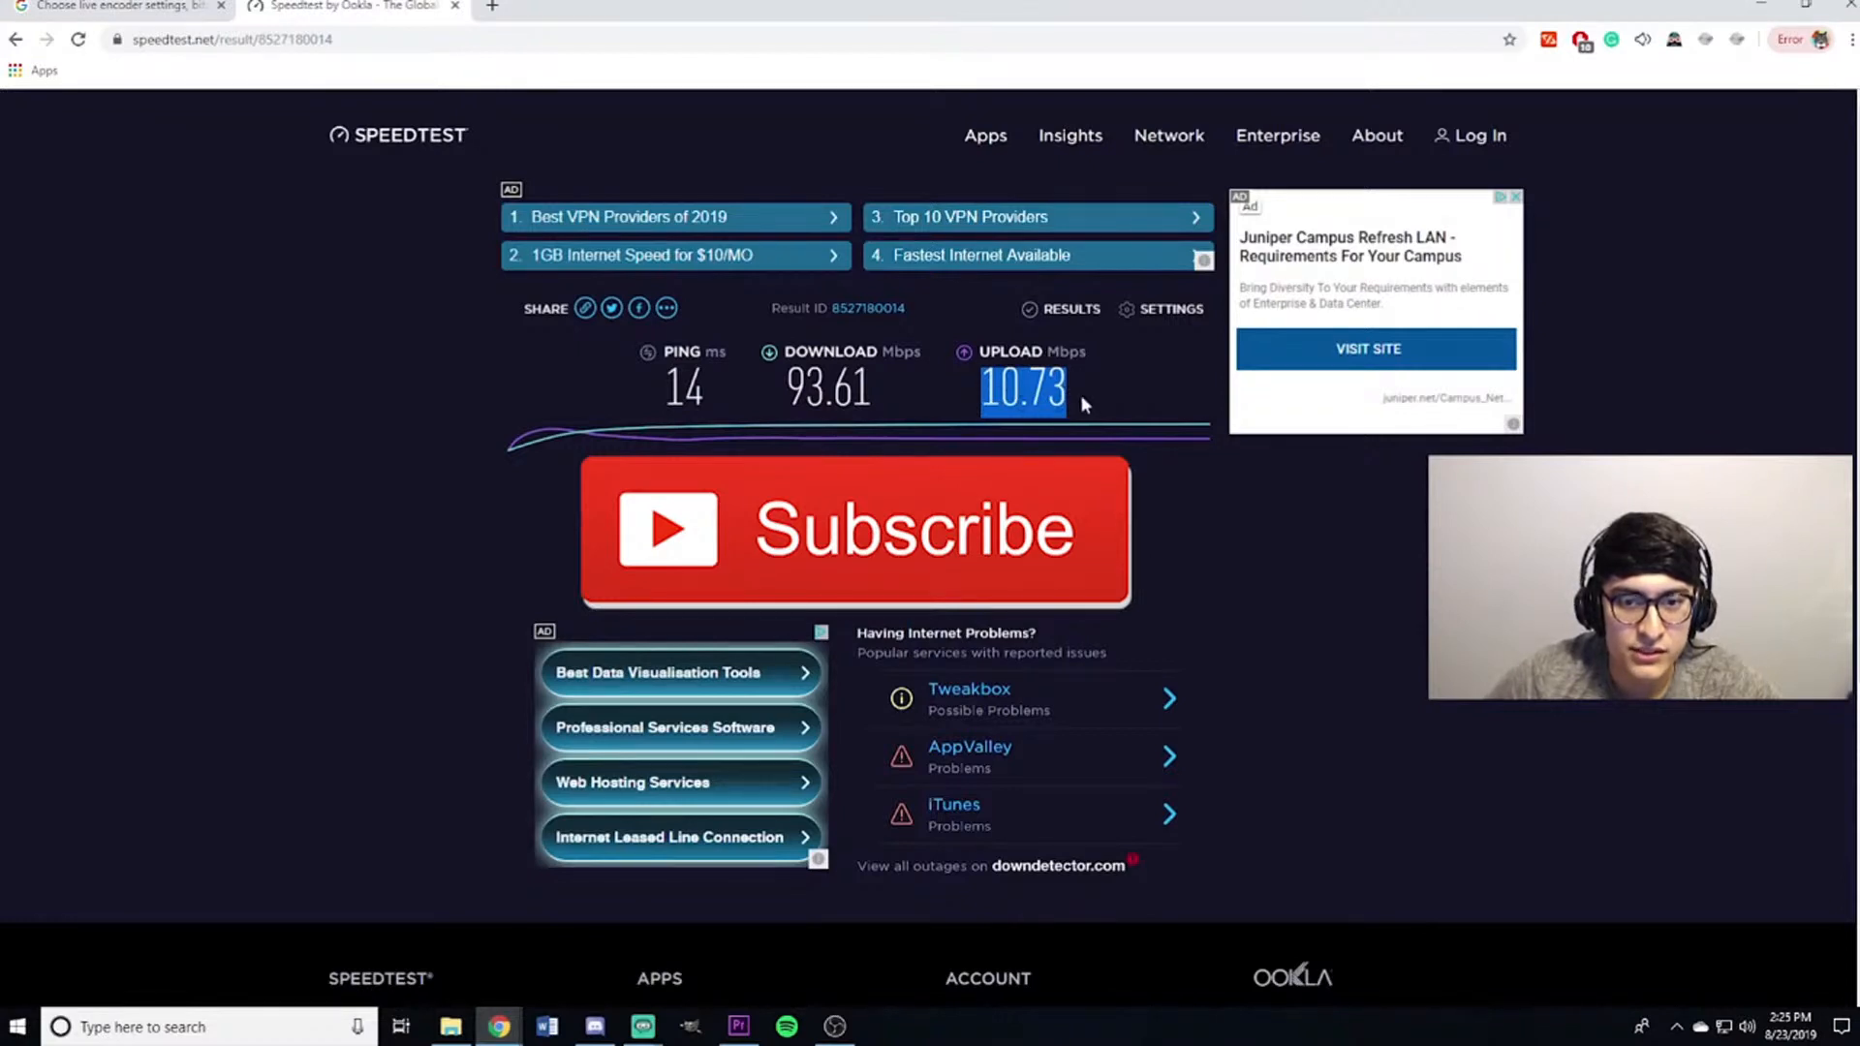
{"action": "left_click", "coordinate": [121, 7]}
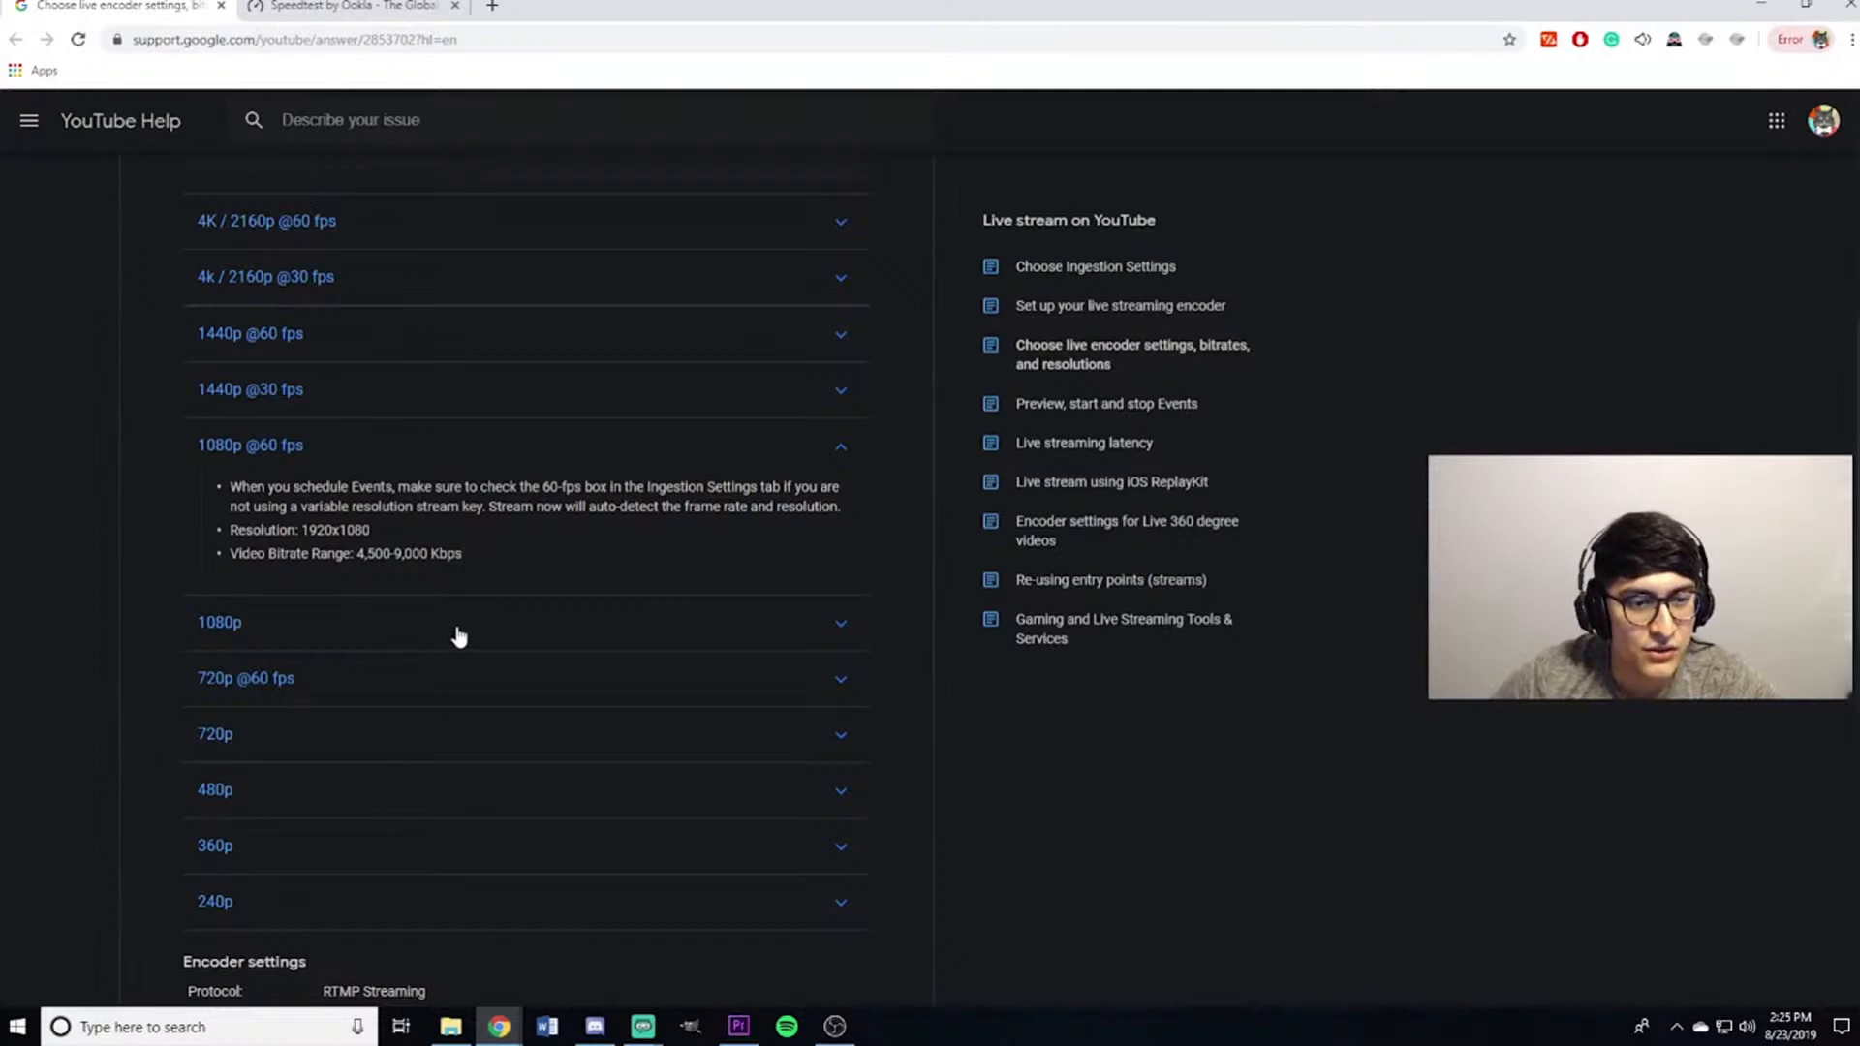
{"action": "left_click", "coordinate": [357, 10]}
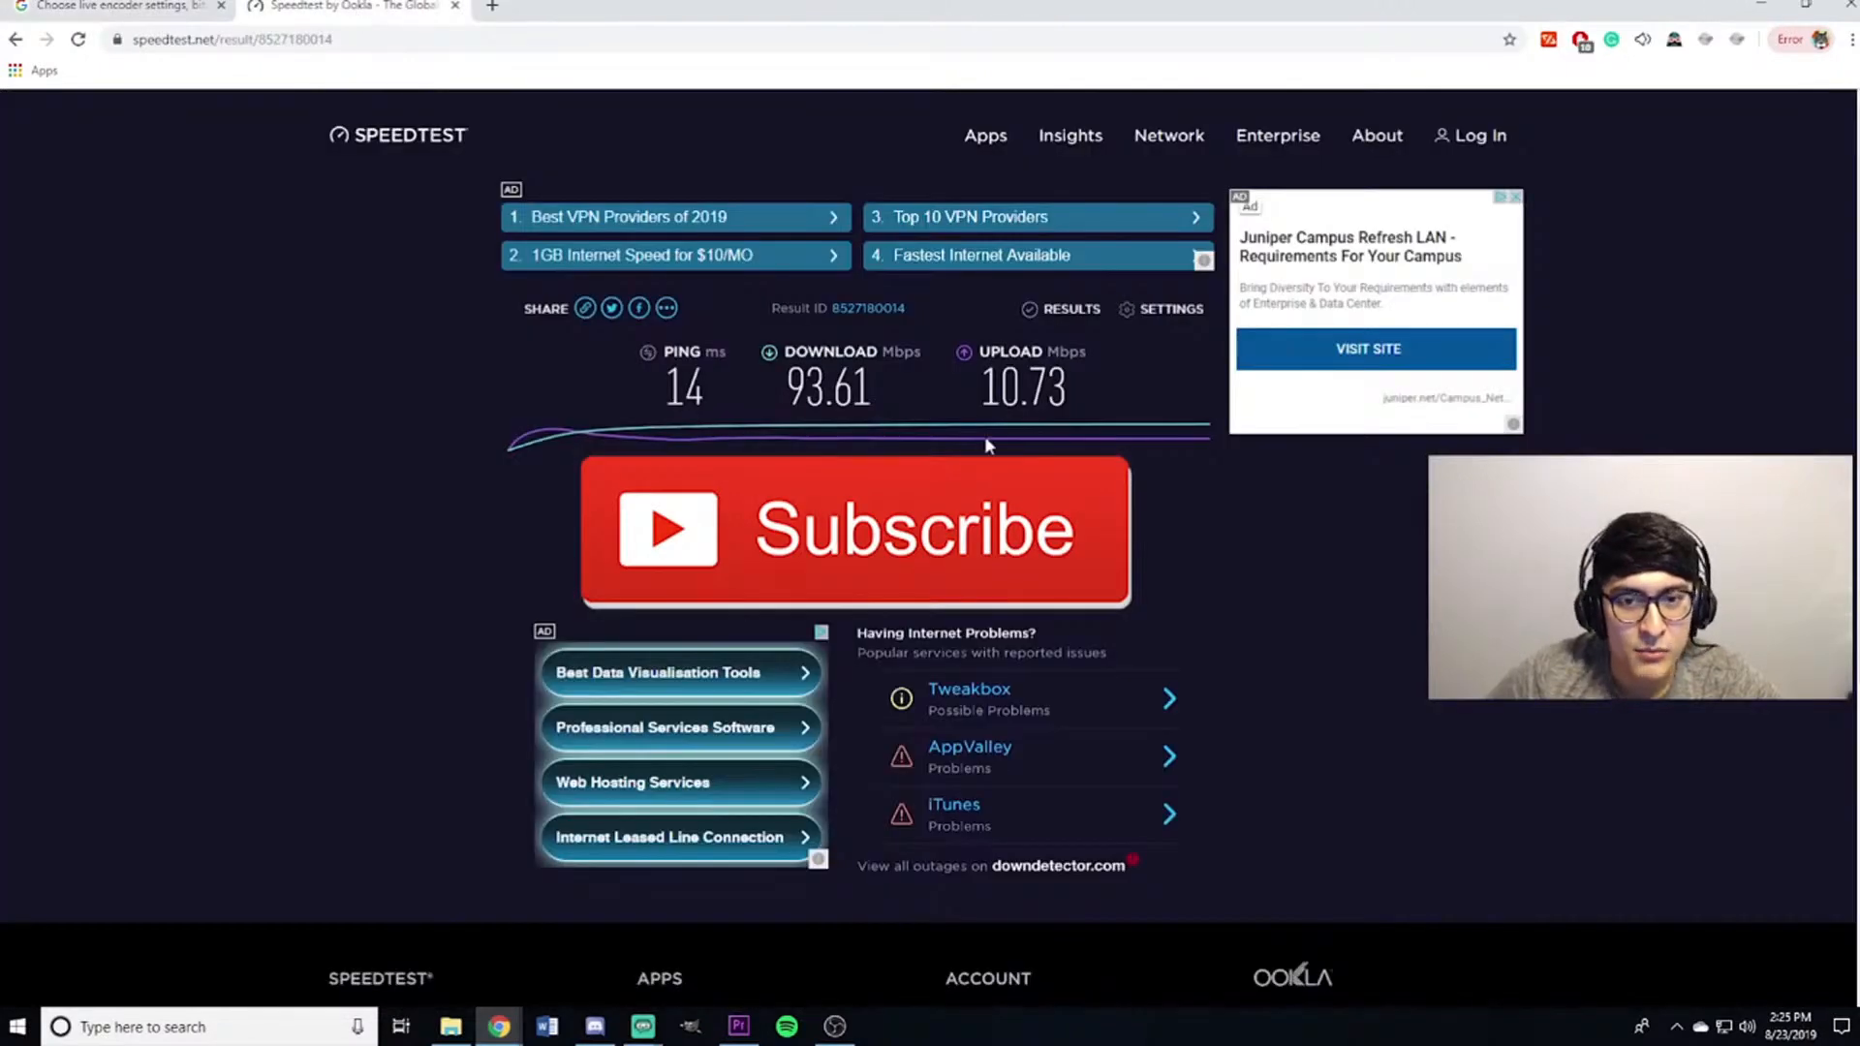
{"action": "left_click_drag", "start_coordinate": [983, 397], "coordinate": [1074, 410]}
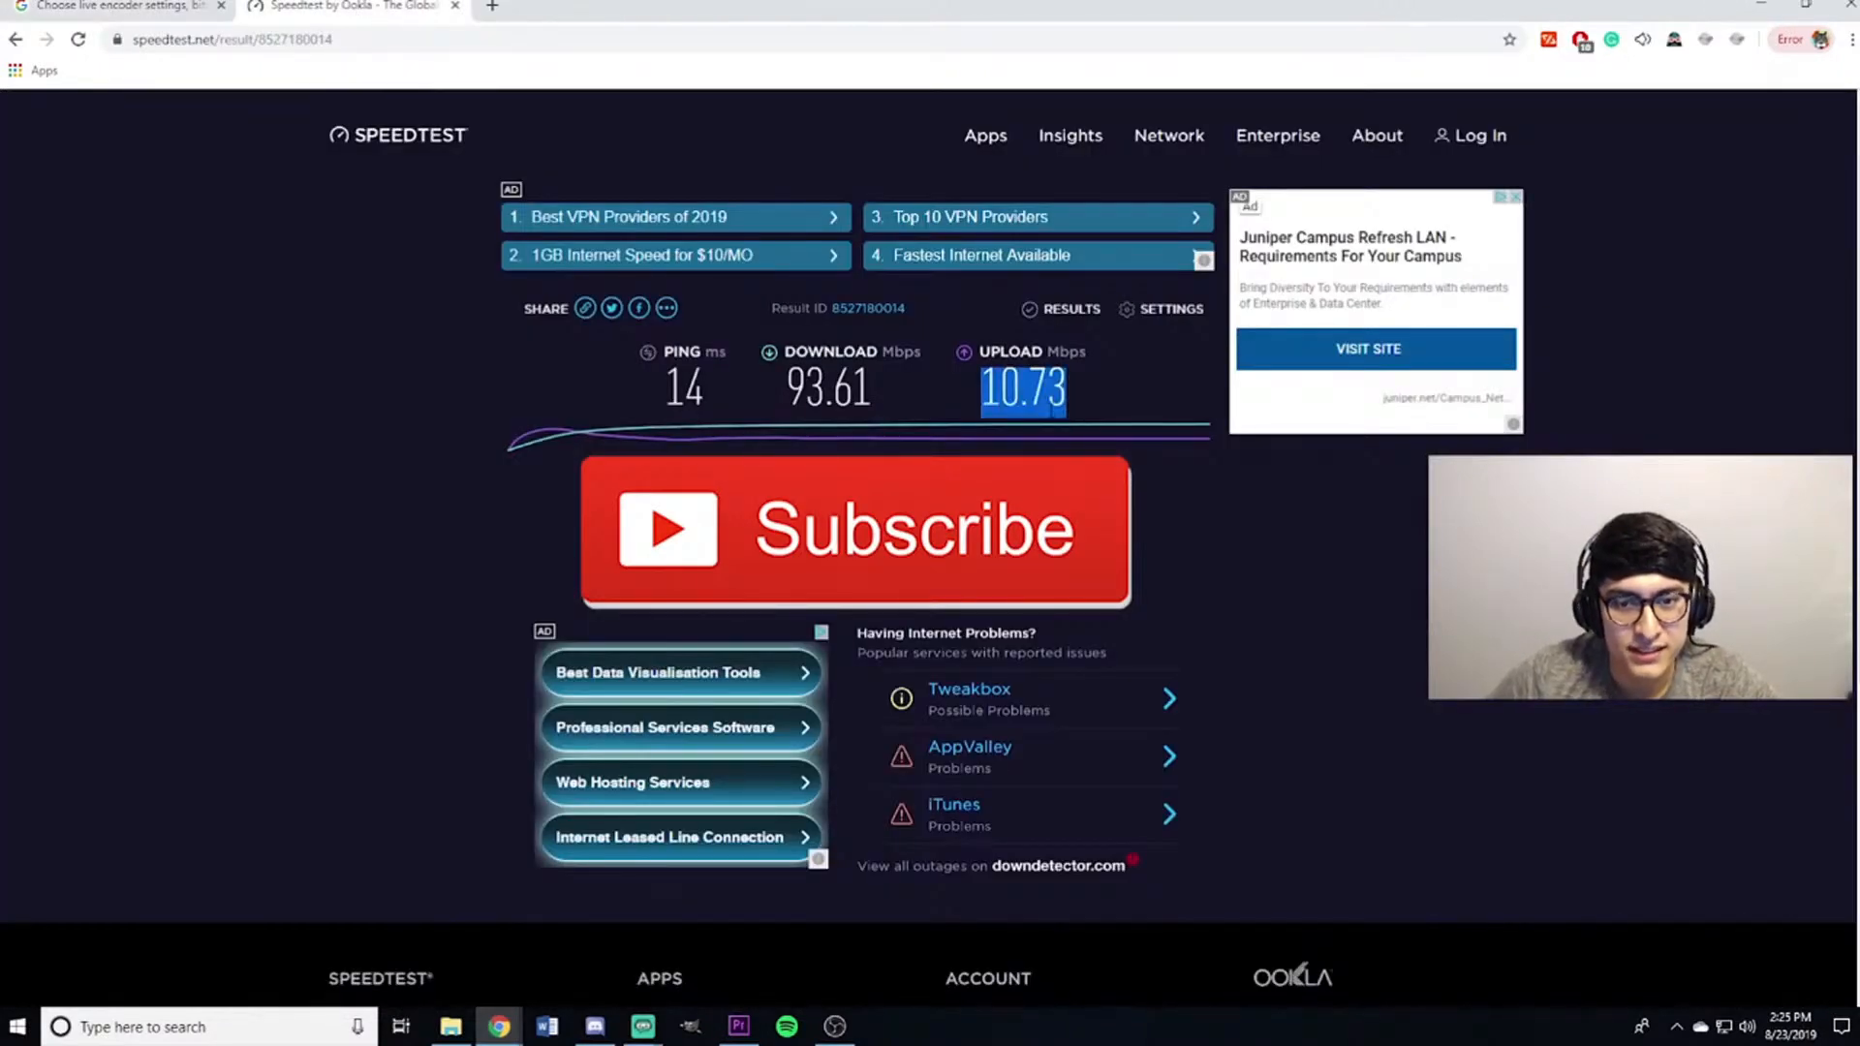
Switch to Streamlabs OBS and check the current bitrate in the streaming output settings.
{"action": "left_click", "coordinate": [650, 1029]}
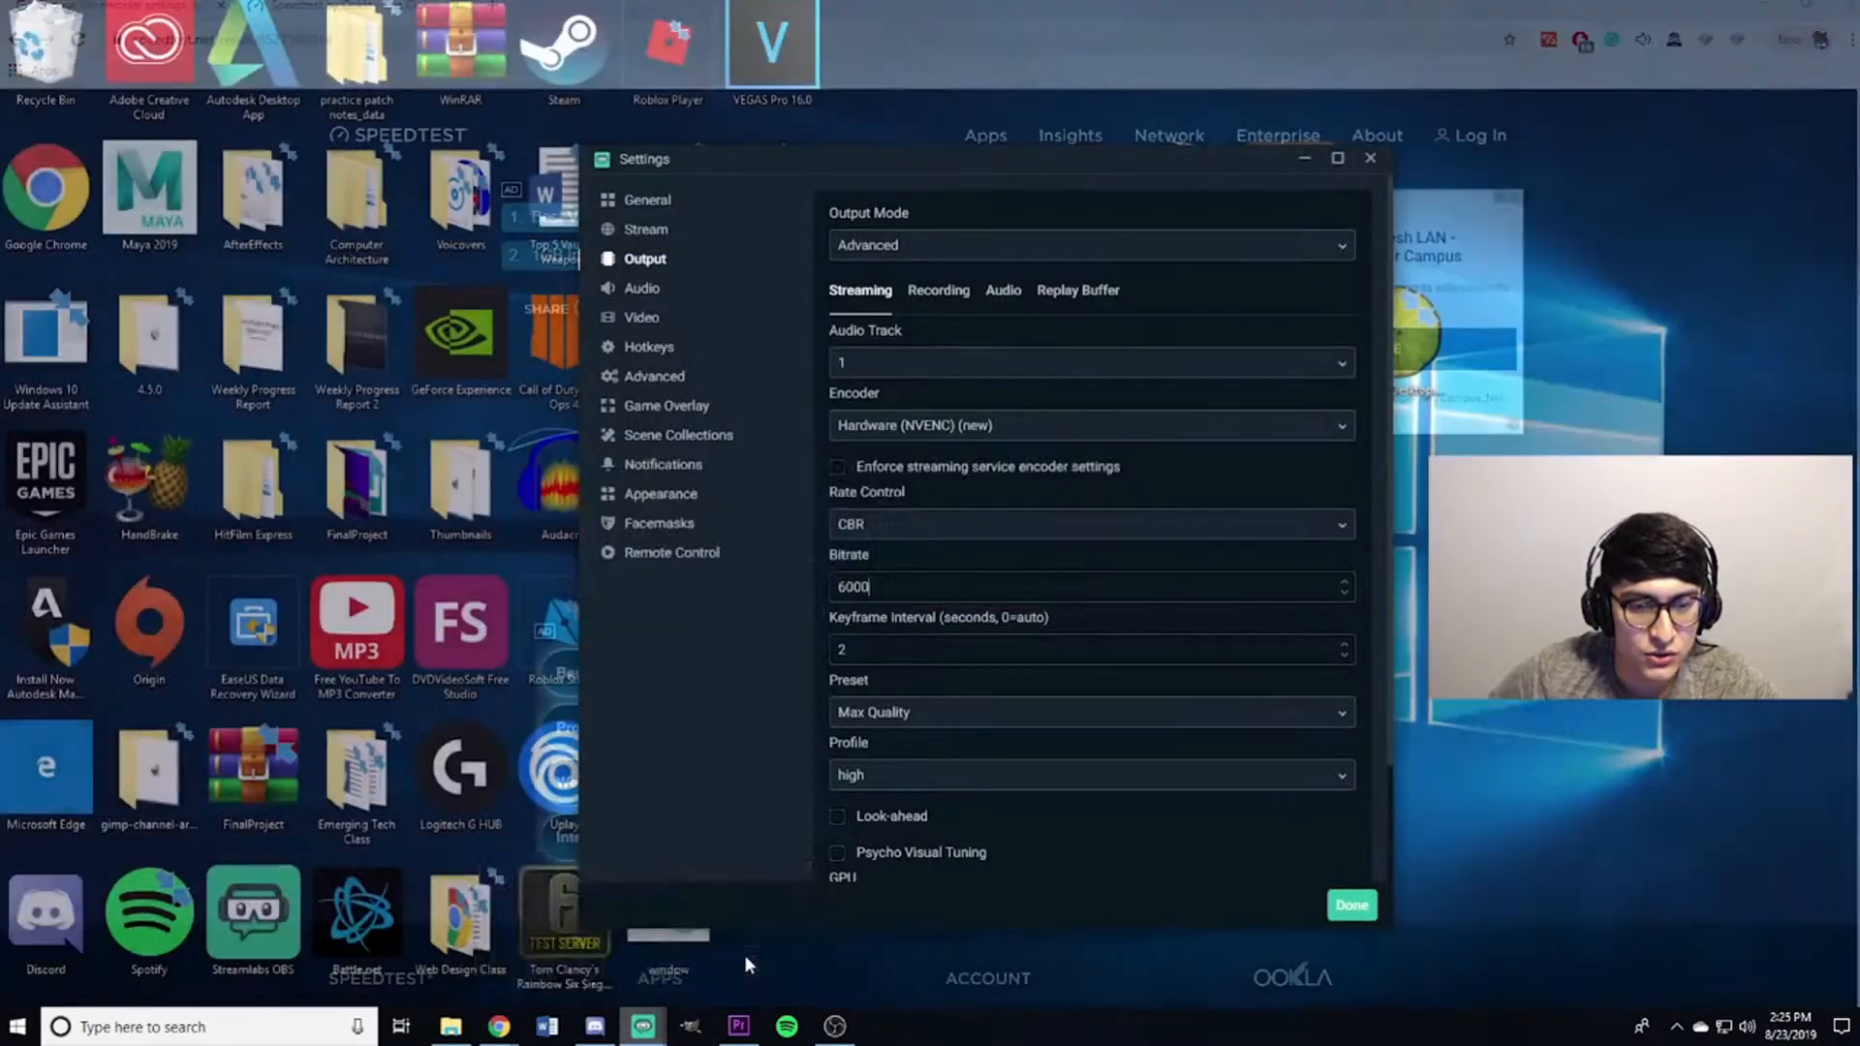
{"action": "left_click", "coordinate": [744, 956]}
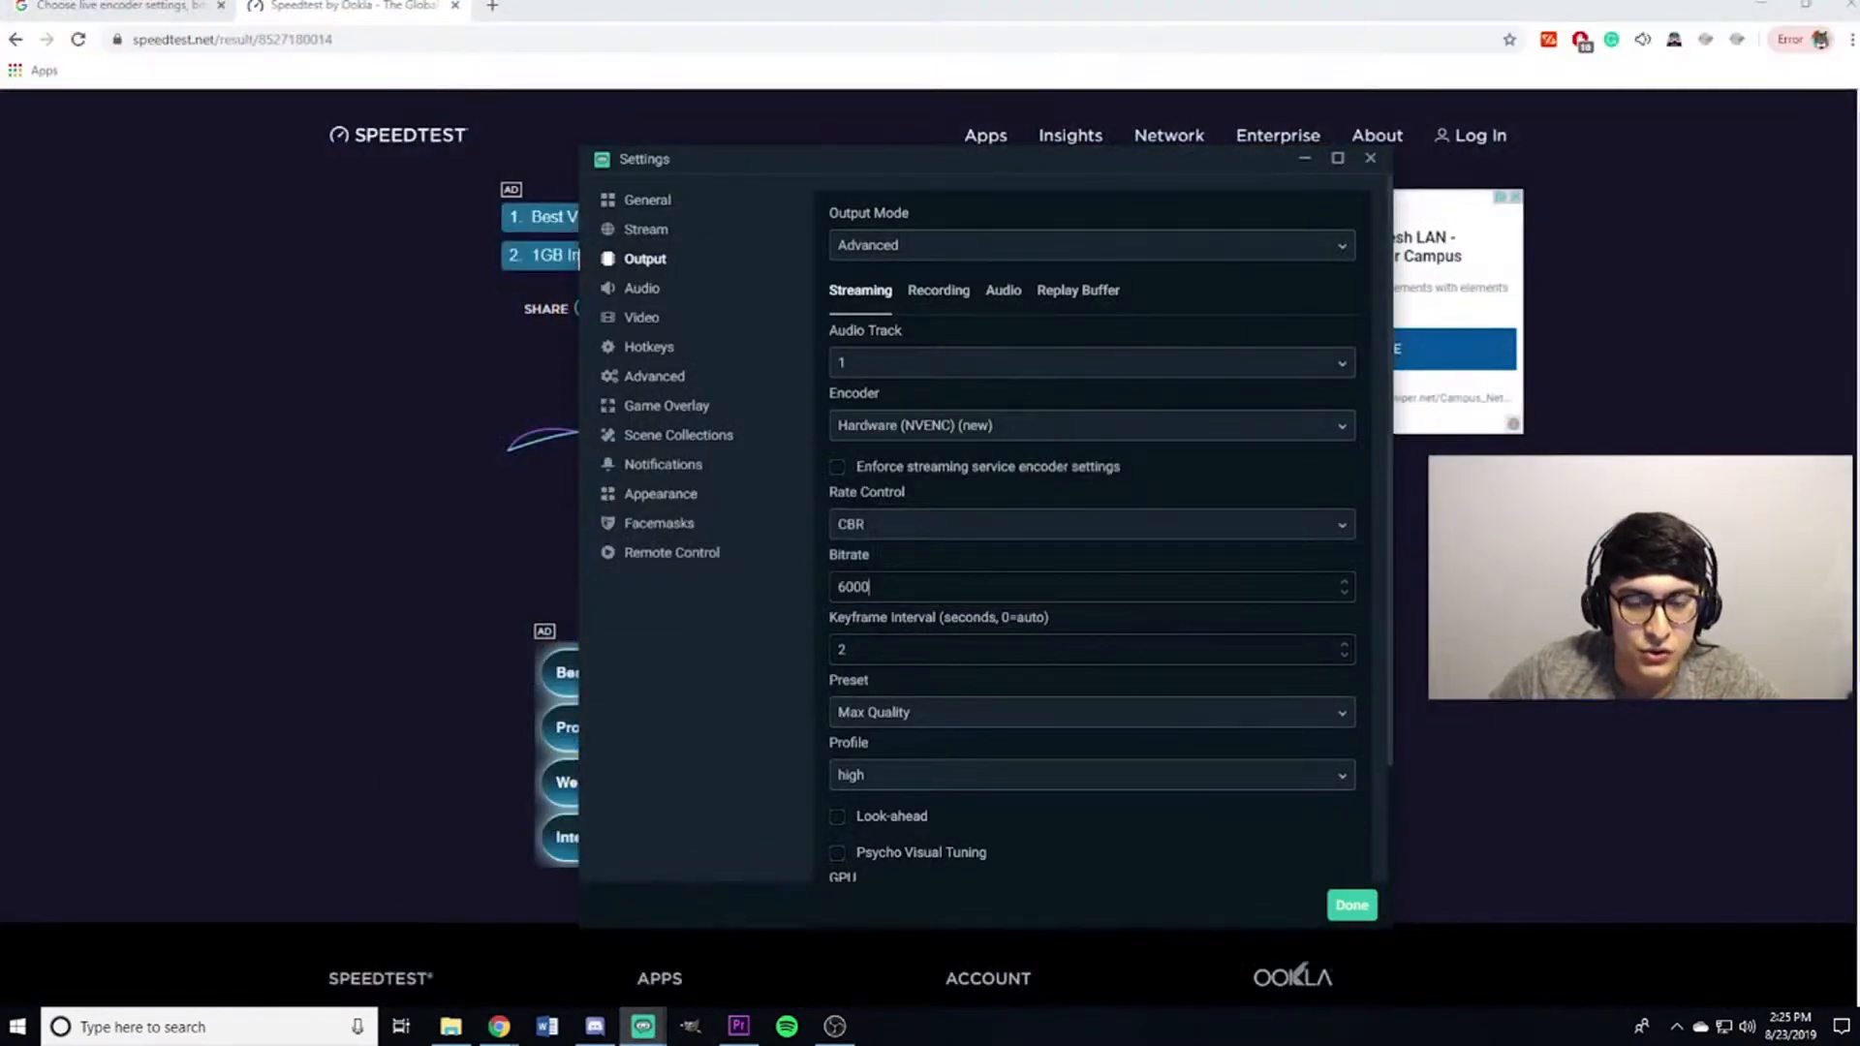
{"action": "left_click_drag", "start_coordinate": [870, 587], "coordinate": [830, 599]}
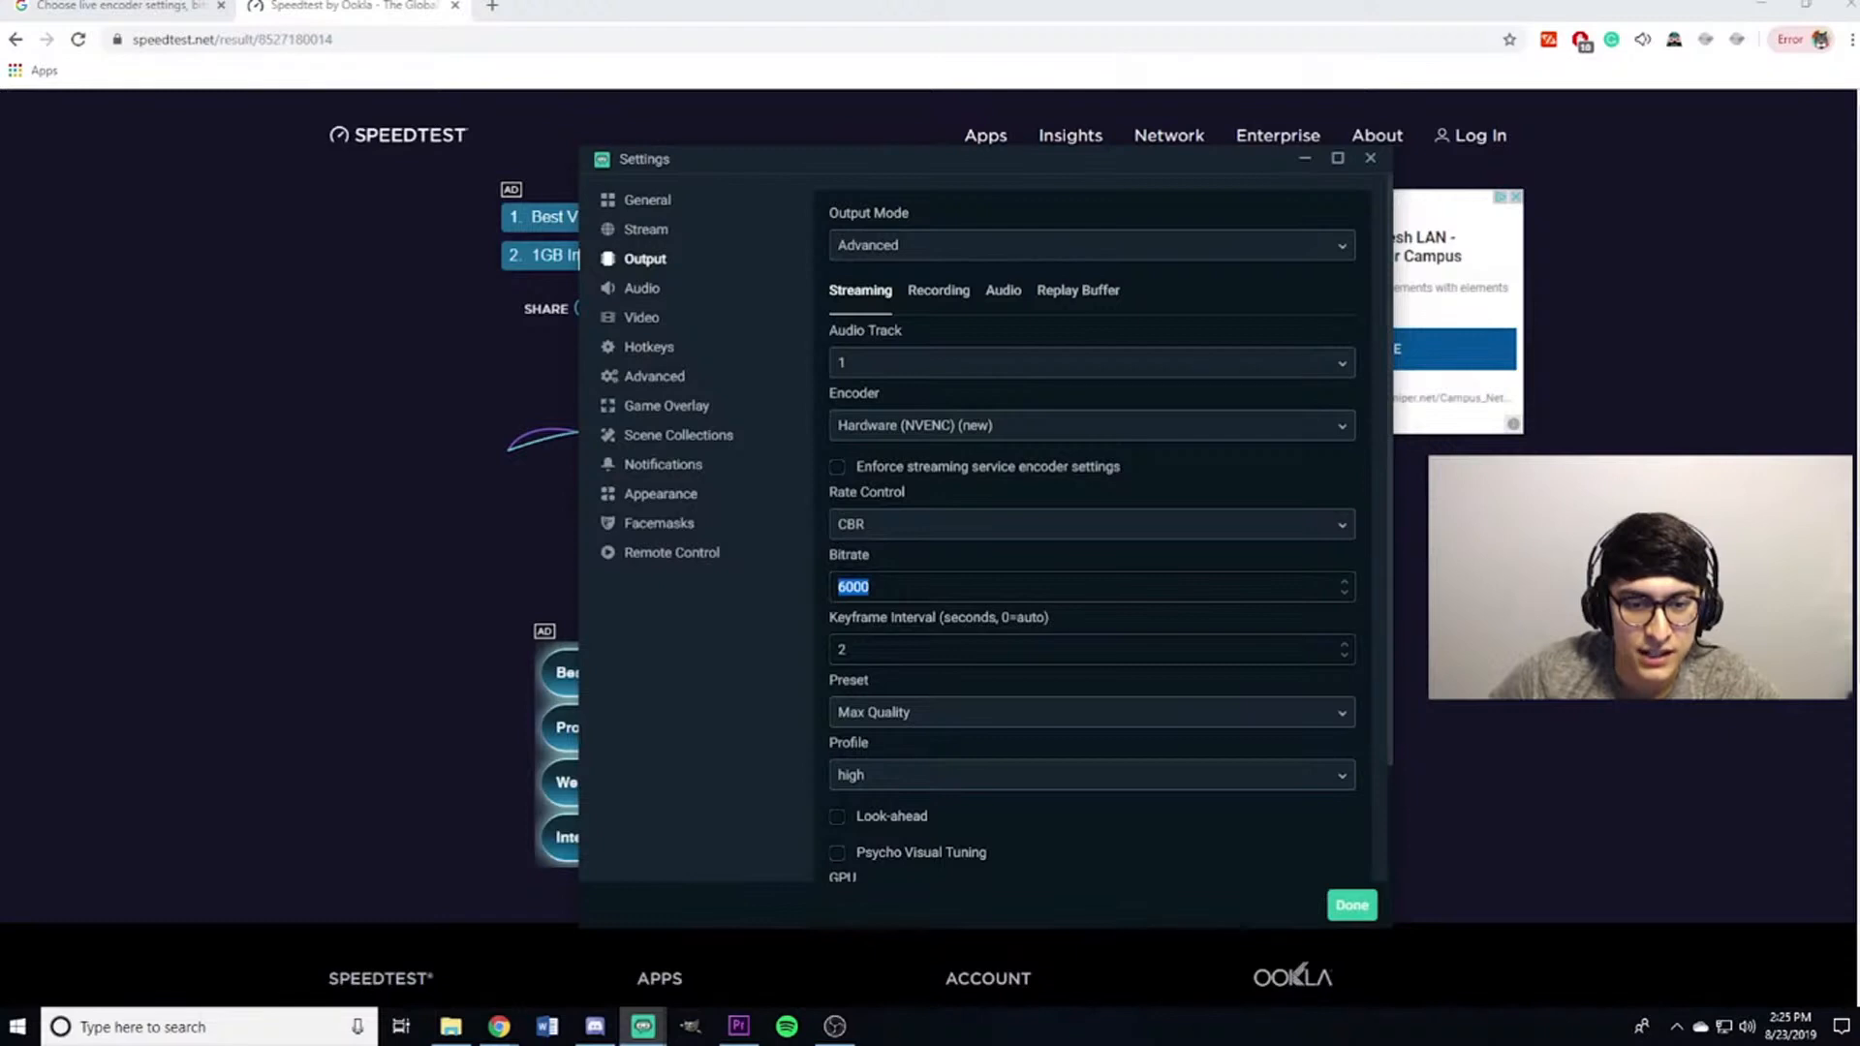
{"action": "left_click", "coordinate": [870, 588]}
{"action": "left_click", "coordinate": [167, 6]}
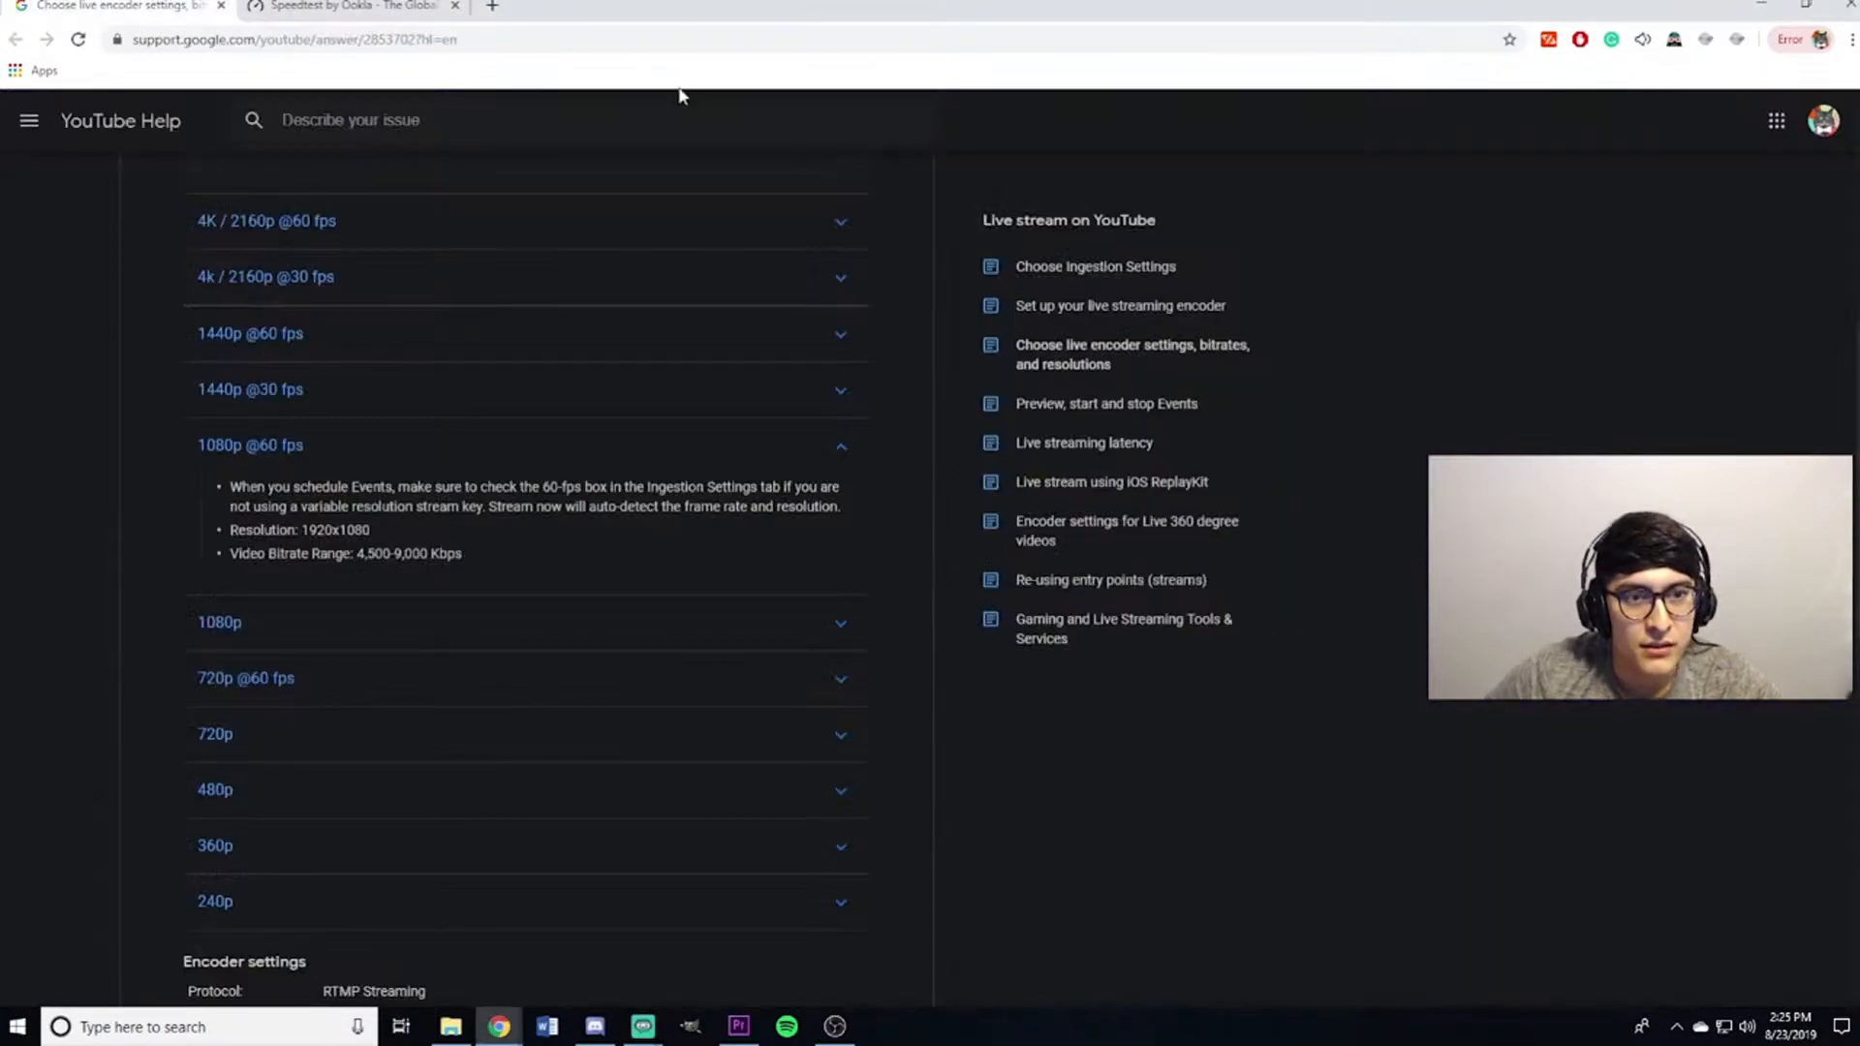
{"action": "left_click", "coordinate": [333, 6]}
{"action": "left_click", "coordinate": [991, 390]}
{"action": "left_click_drag", "start_coordinate": [981, 390], "coordinate": [1070, 407]}
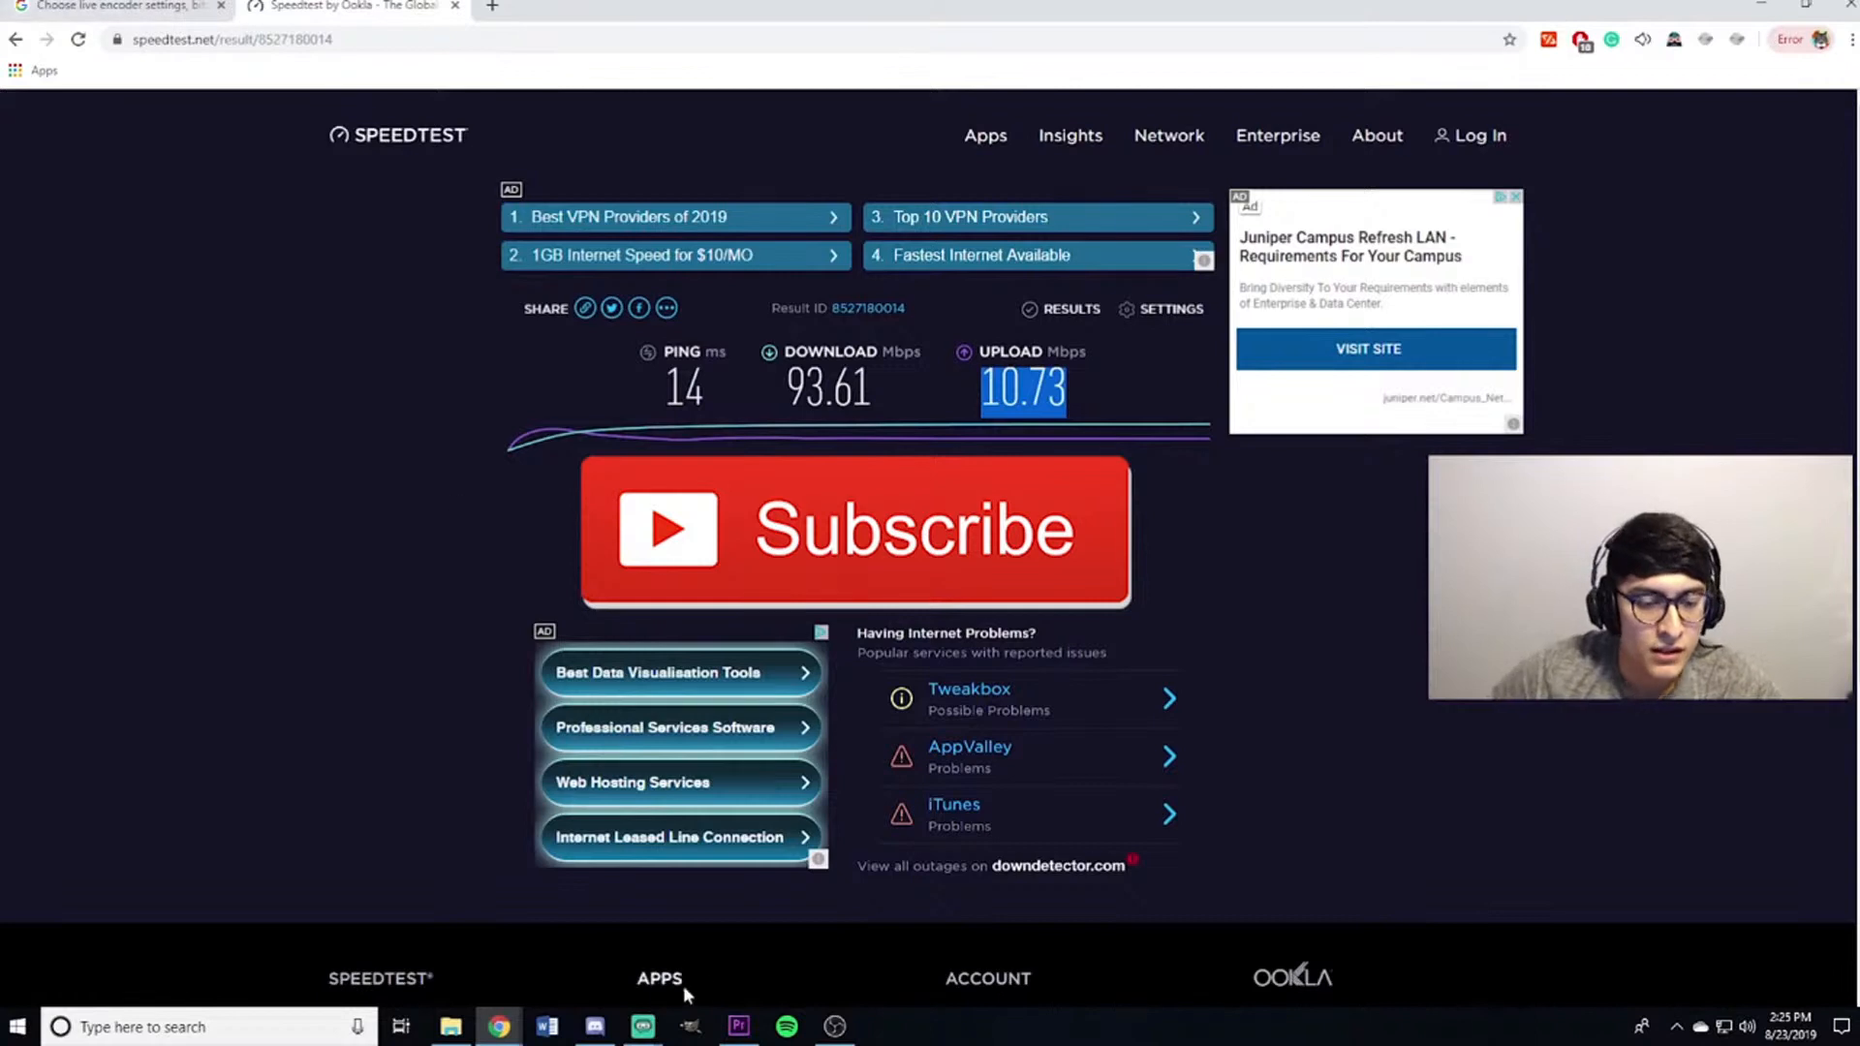
Switch to Streamlabs OBS and set the streaming bitrate to 9000.
{"action": "left_click", "coordinate": [644, 1026]}
{"action": "left_click", "coordinate": [738, 948]}
{"action": "left_click_drag", "start_coordinate": [869, 585], "coordinate": [762, 574]}
{"action": "key", "text": "BackSpace"}
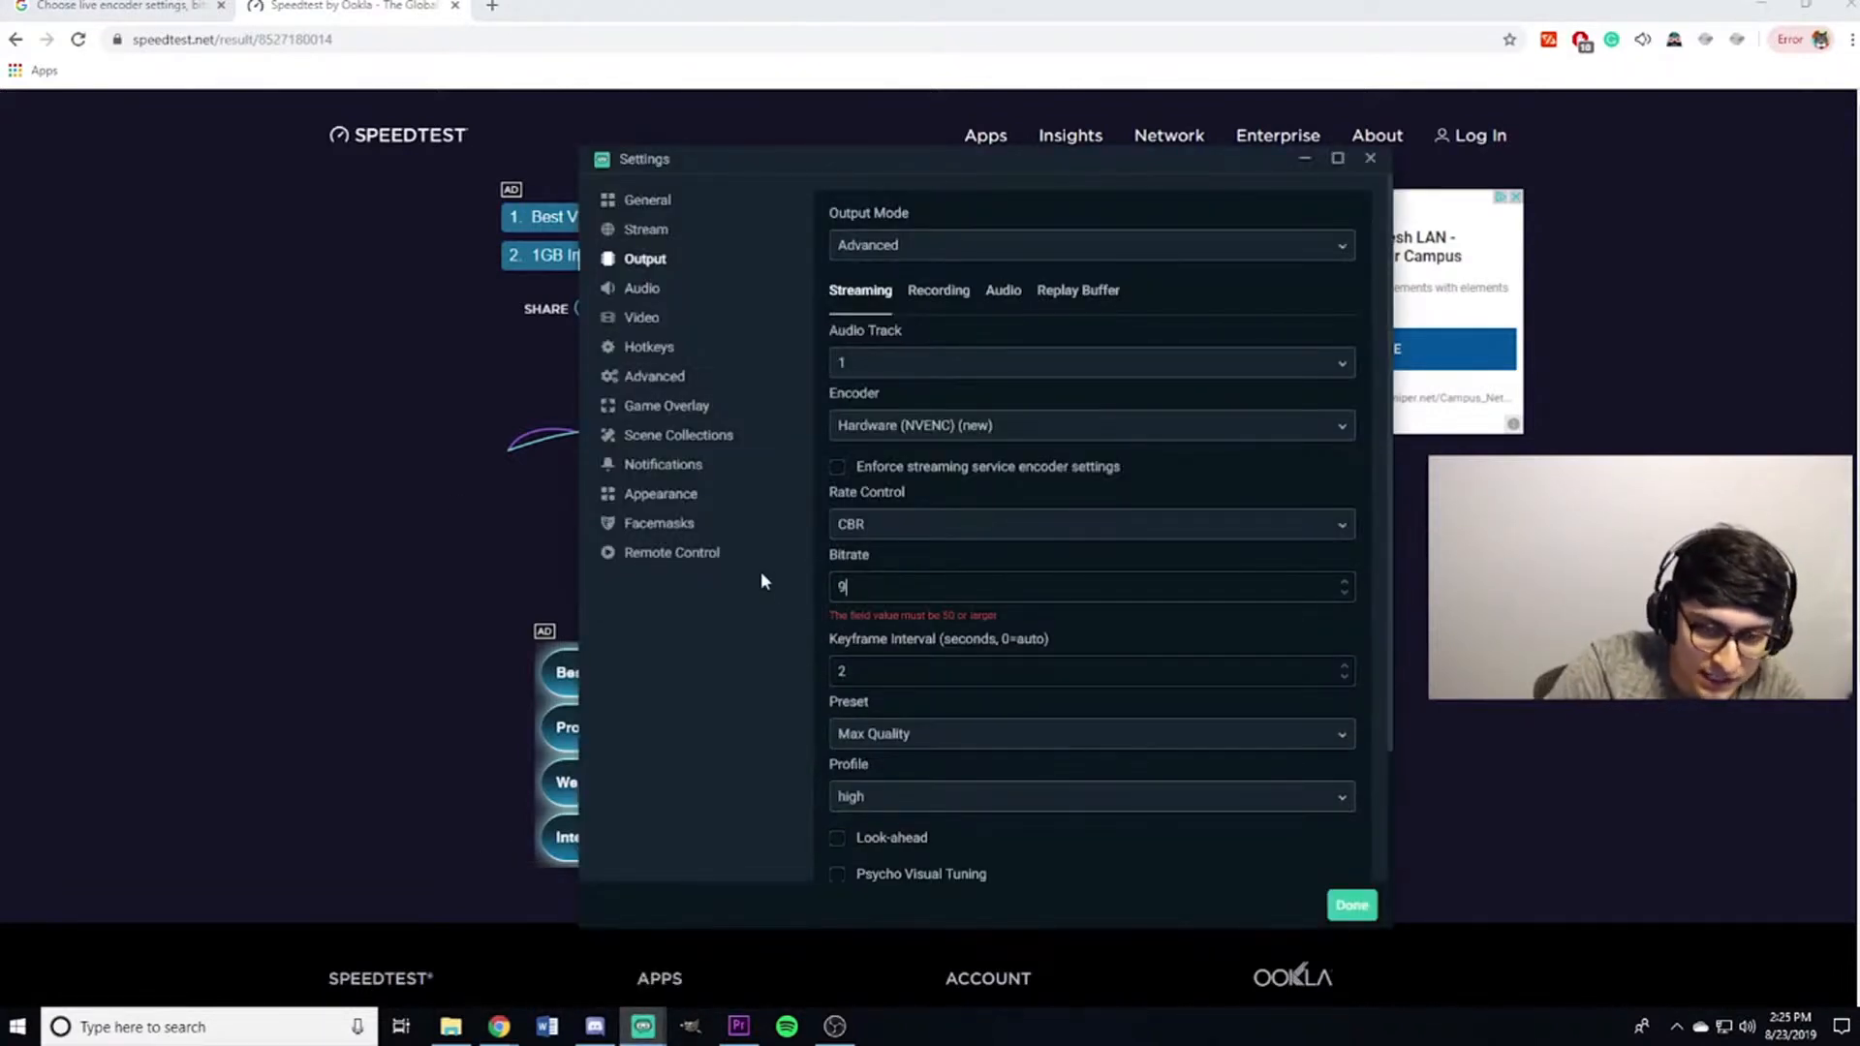
{"action": "type", "text": "9000"}
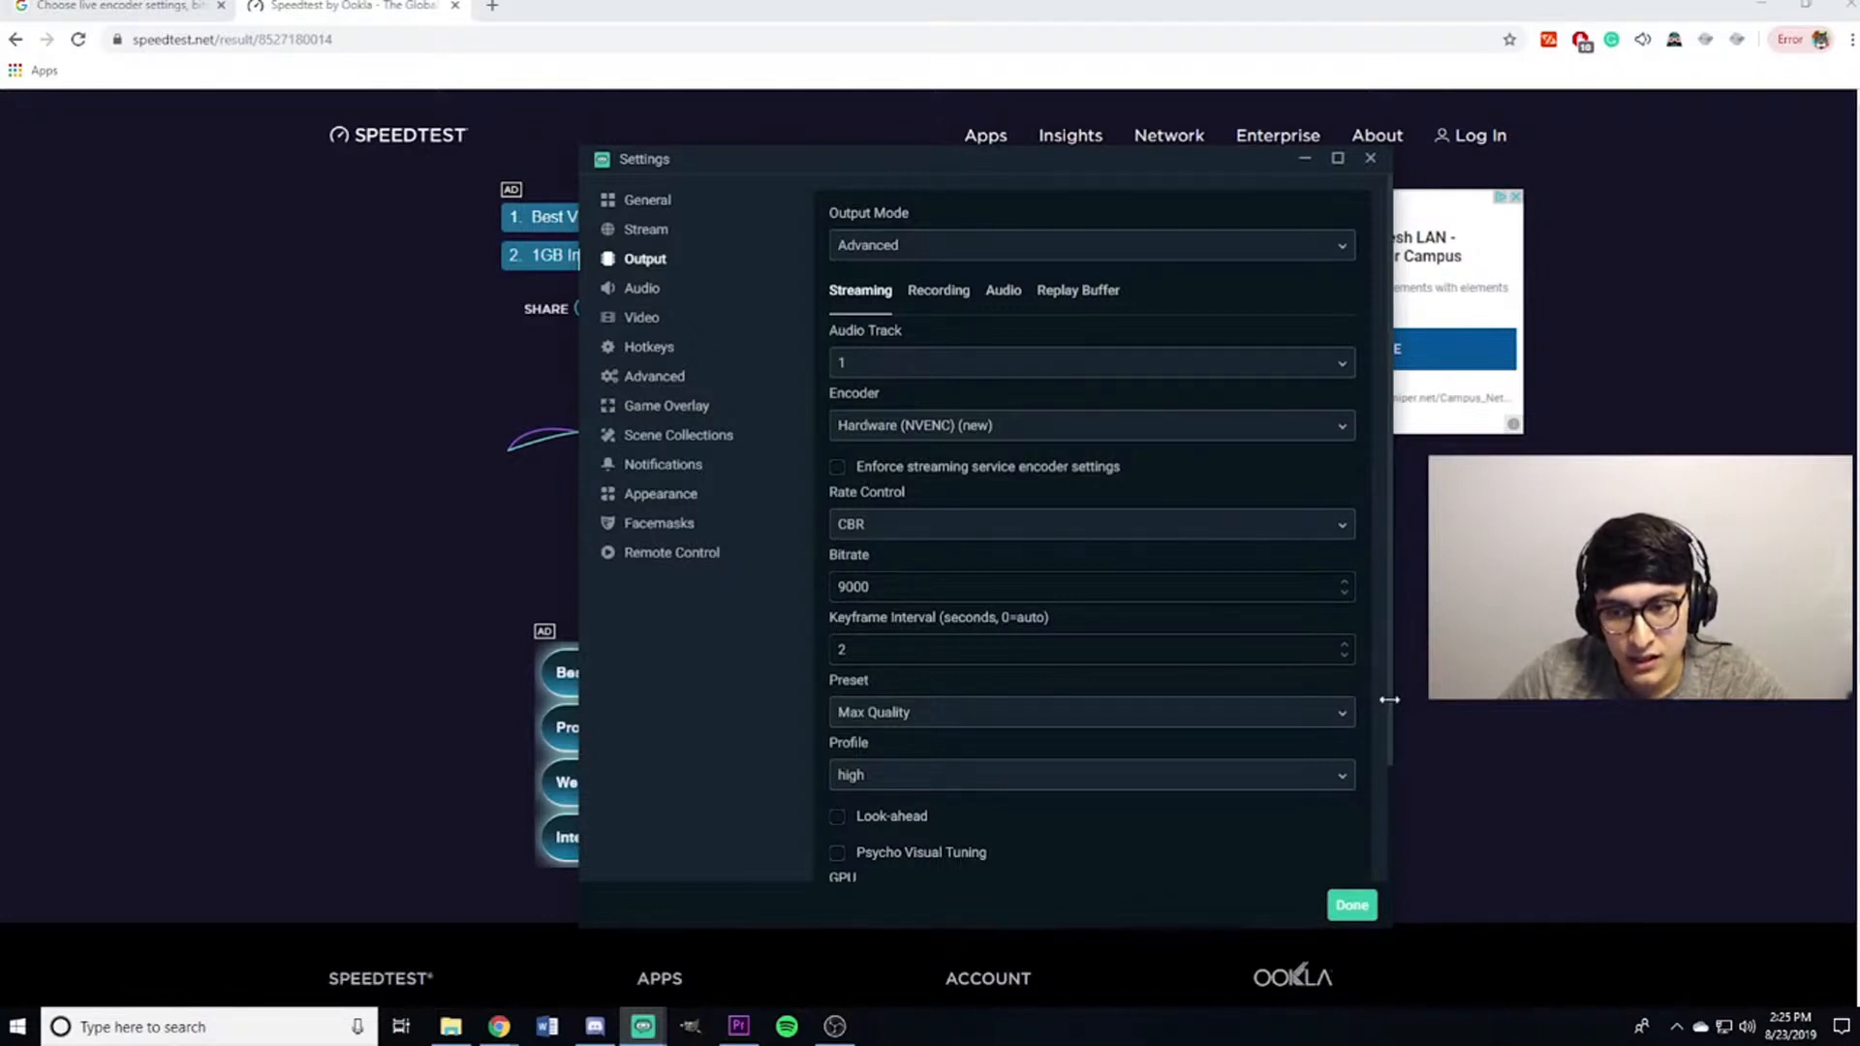
Choose the Max Quality preset and the high profile for the streaming encoder.
{"action": "left_click", "coordinate": [1103, 717]}
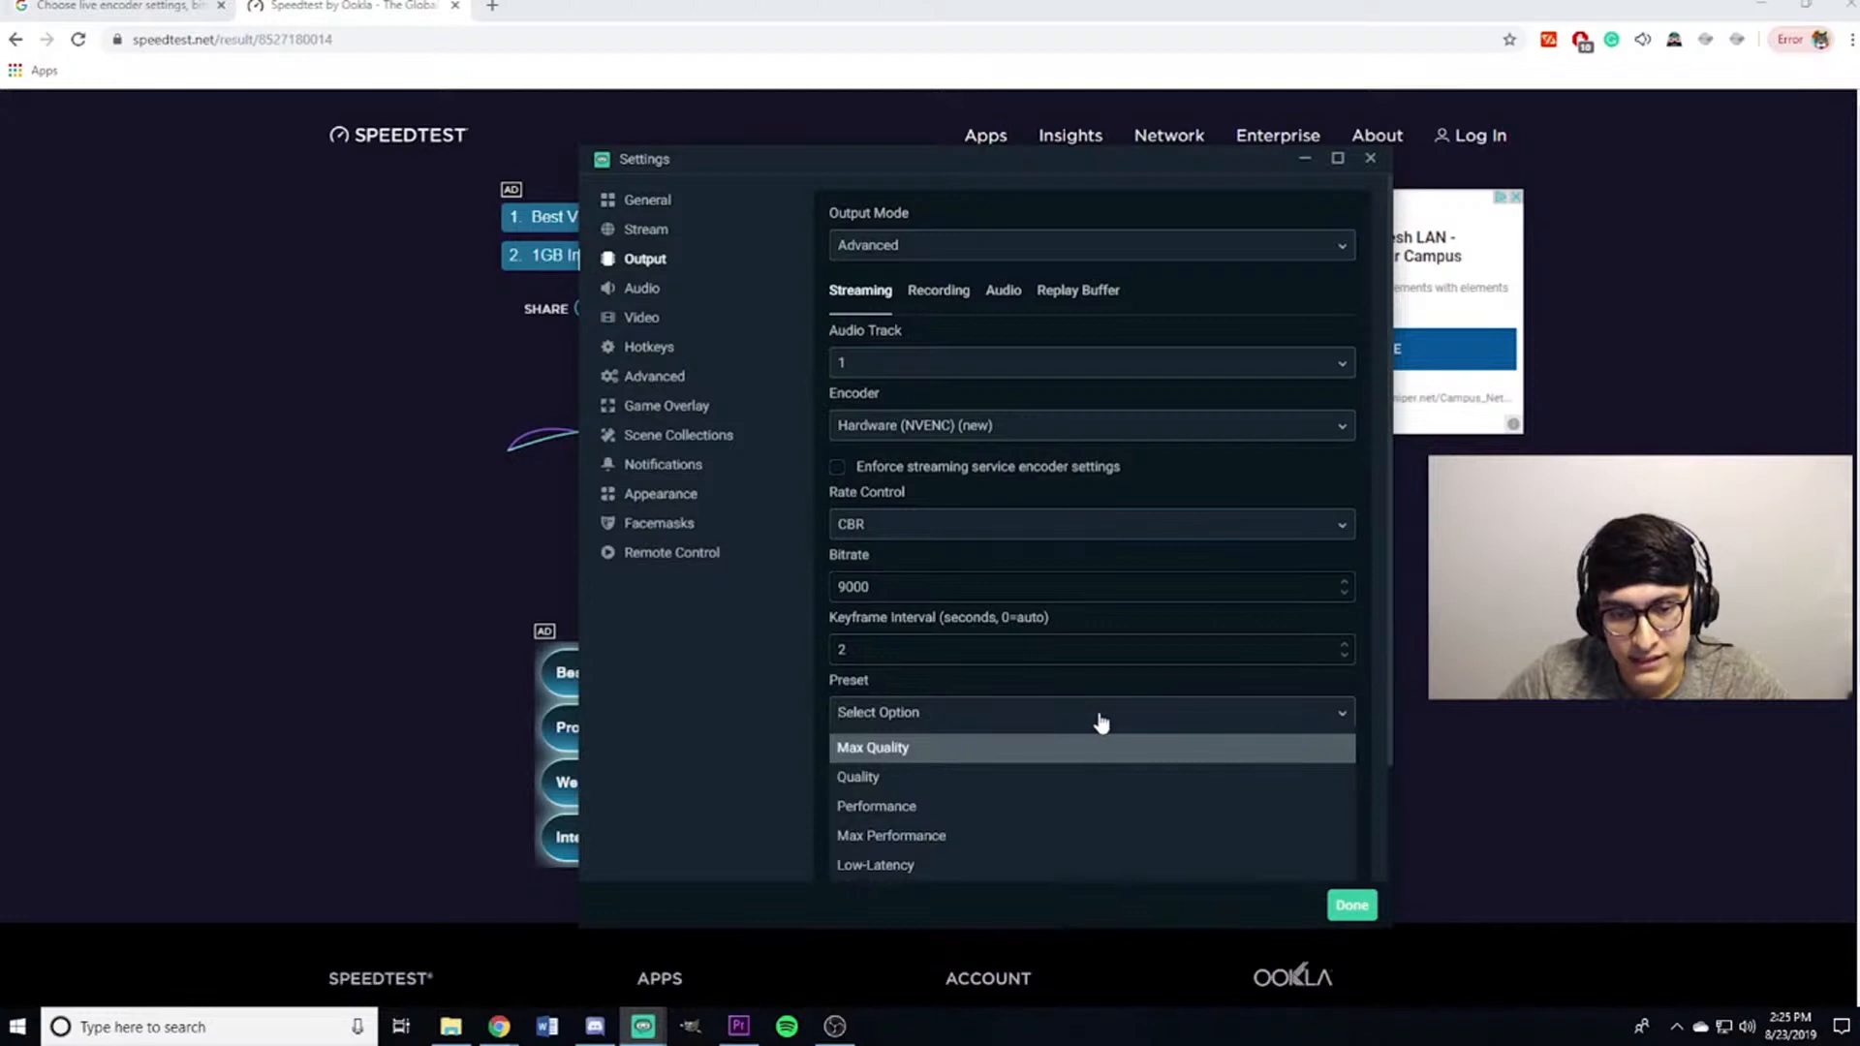
{"action": "left_click", "coordinate": [1066, 747]}
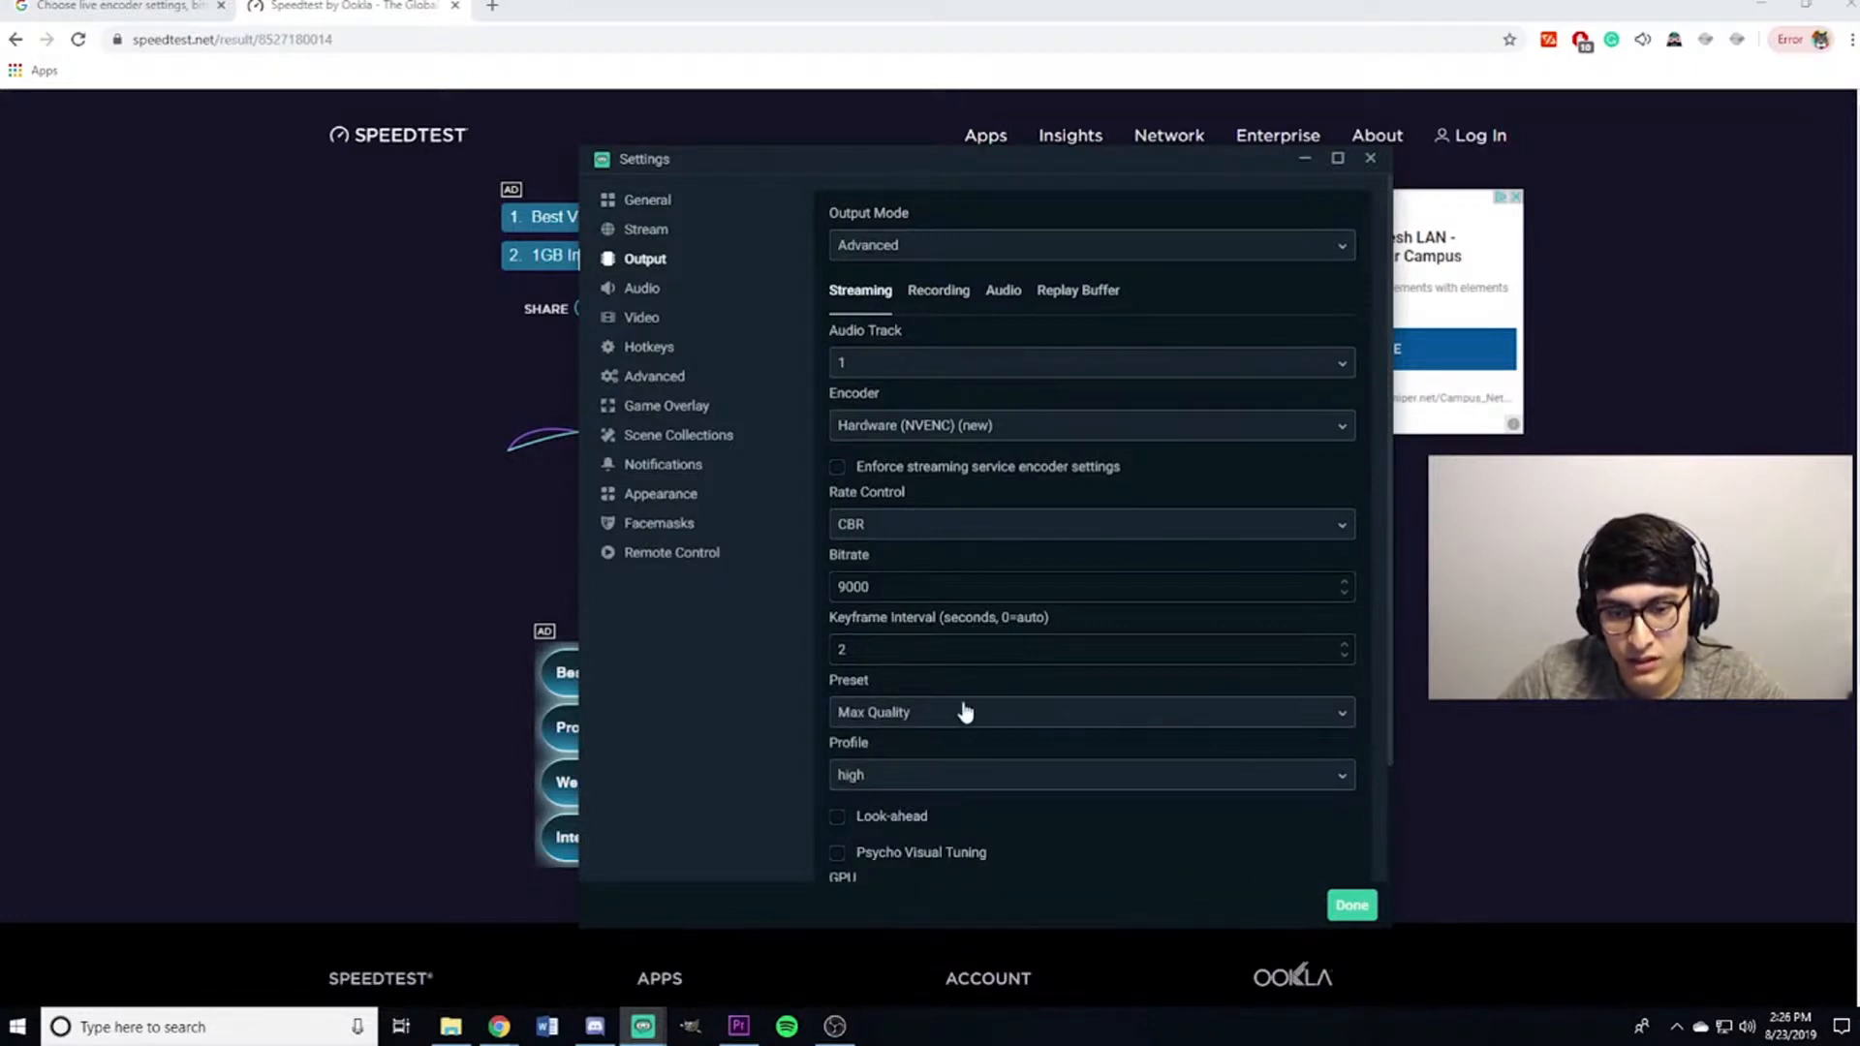
{"action": "scroll", "coordinate": [1201, 740], "scroll_direction": "down", "scroll_amount": 3}
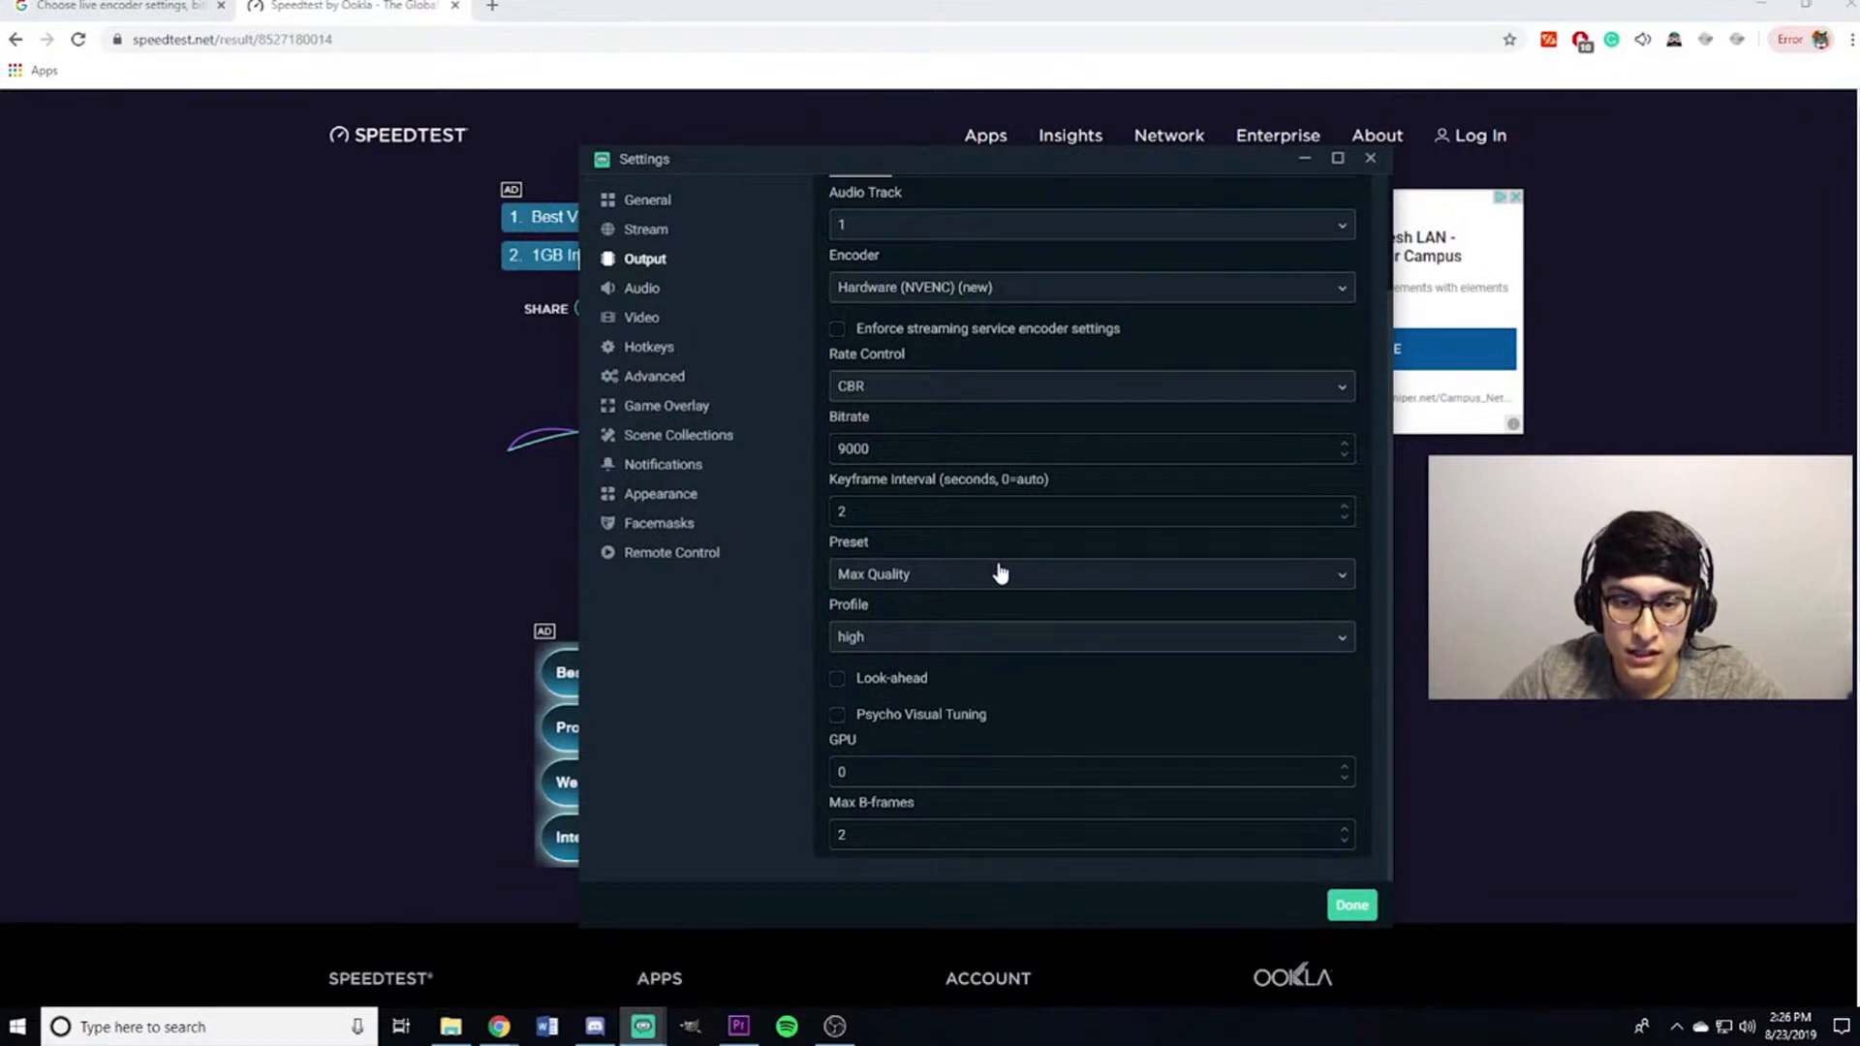
{"action": "left_click", "coordinate": [967, 580]}
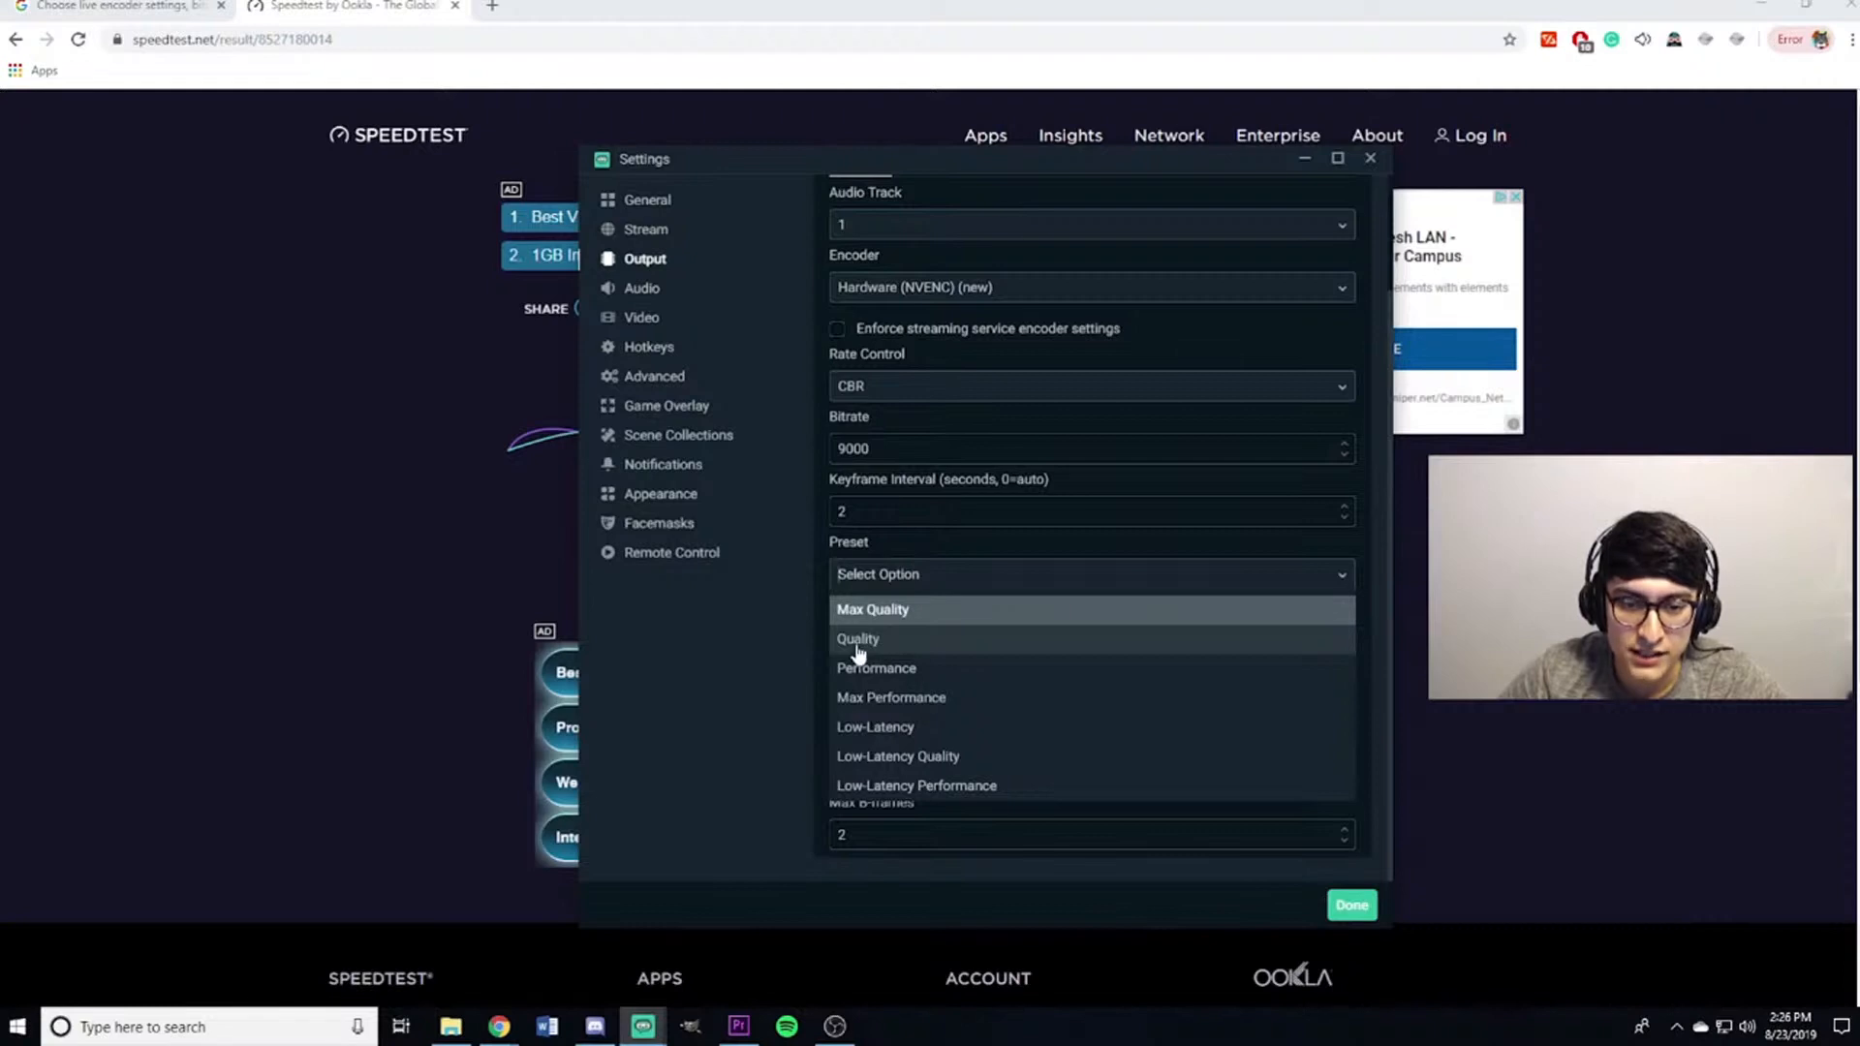
{"action": "left_click", "coordinate": [877, 611]}
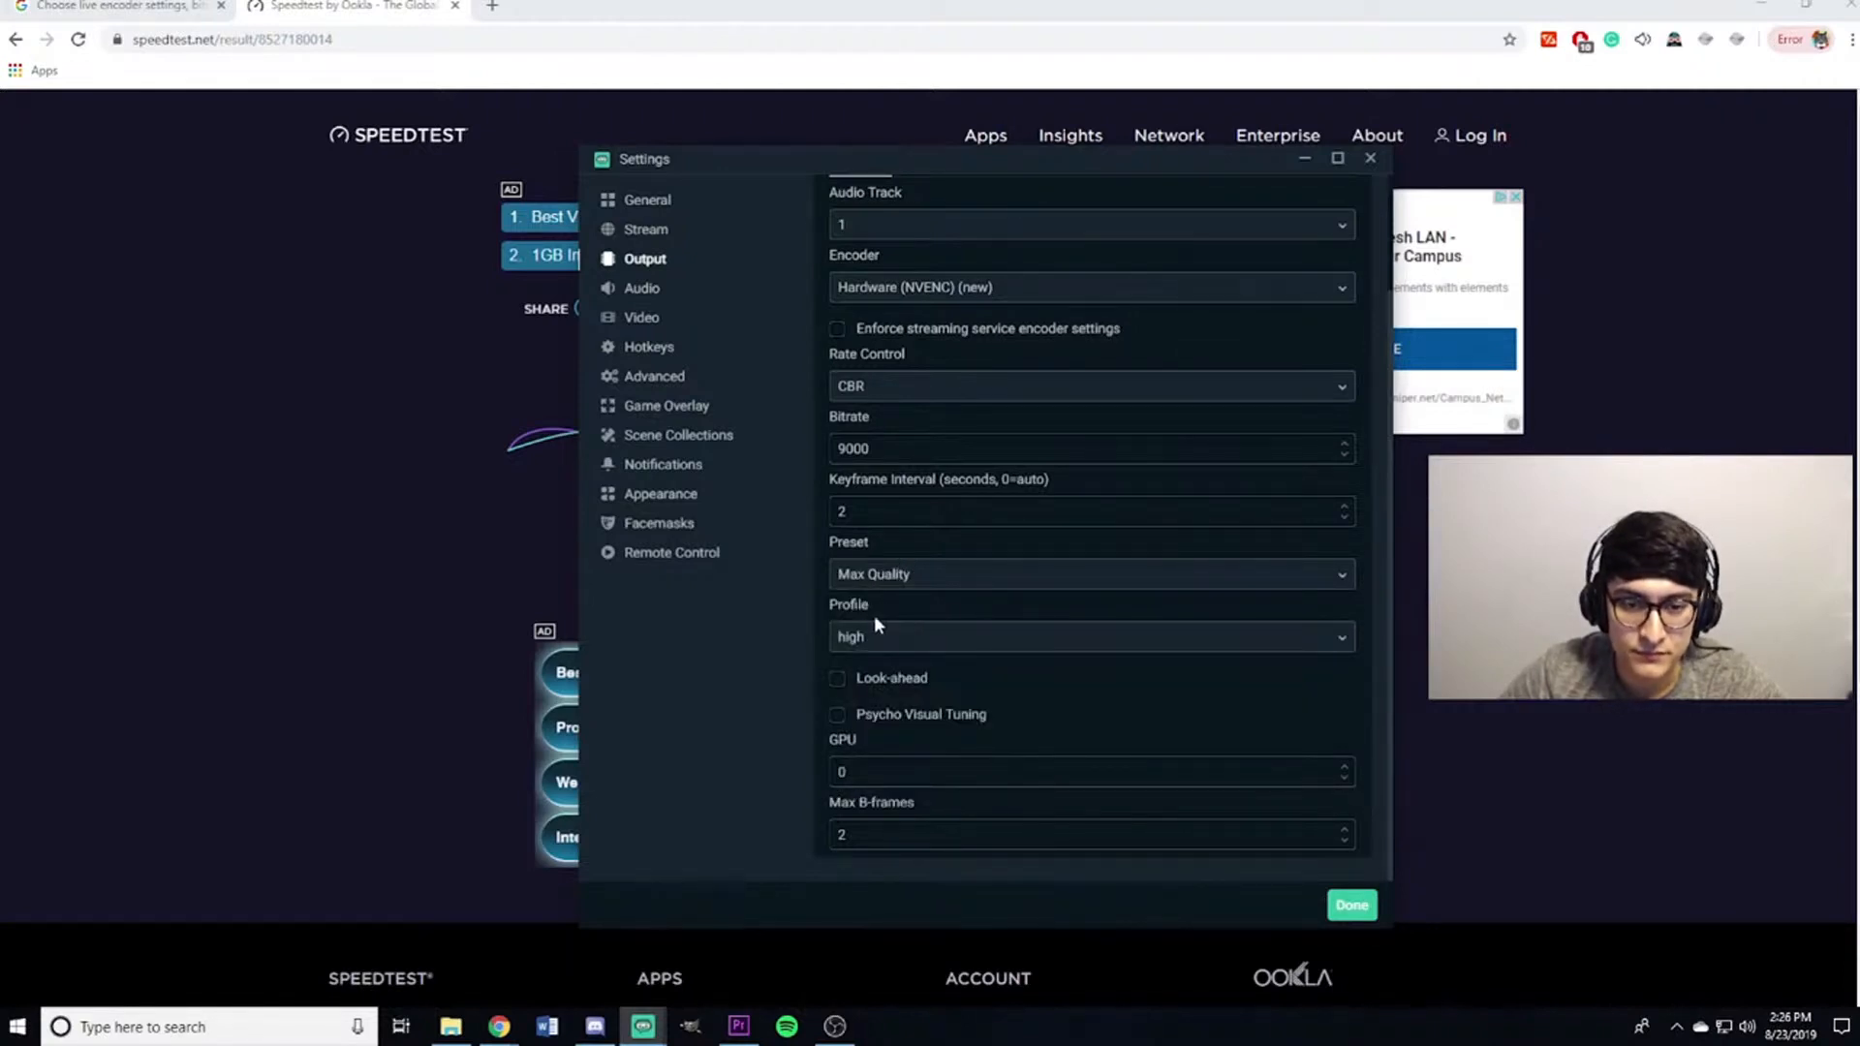
{"action": "left_click", "coordinate": [995, 639]}
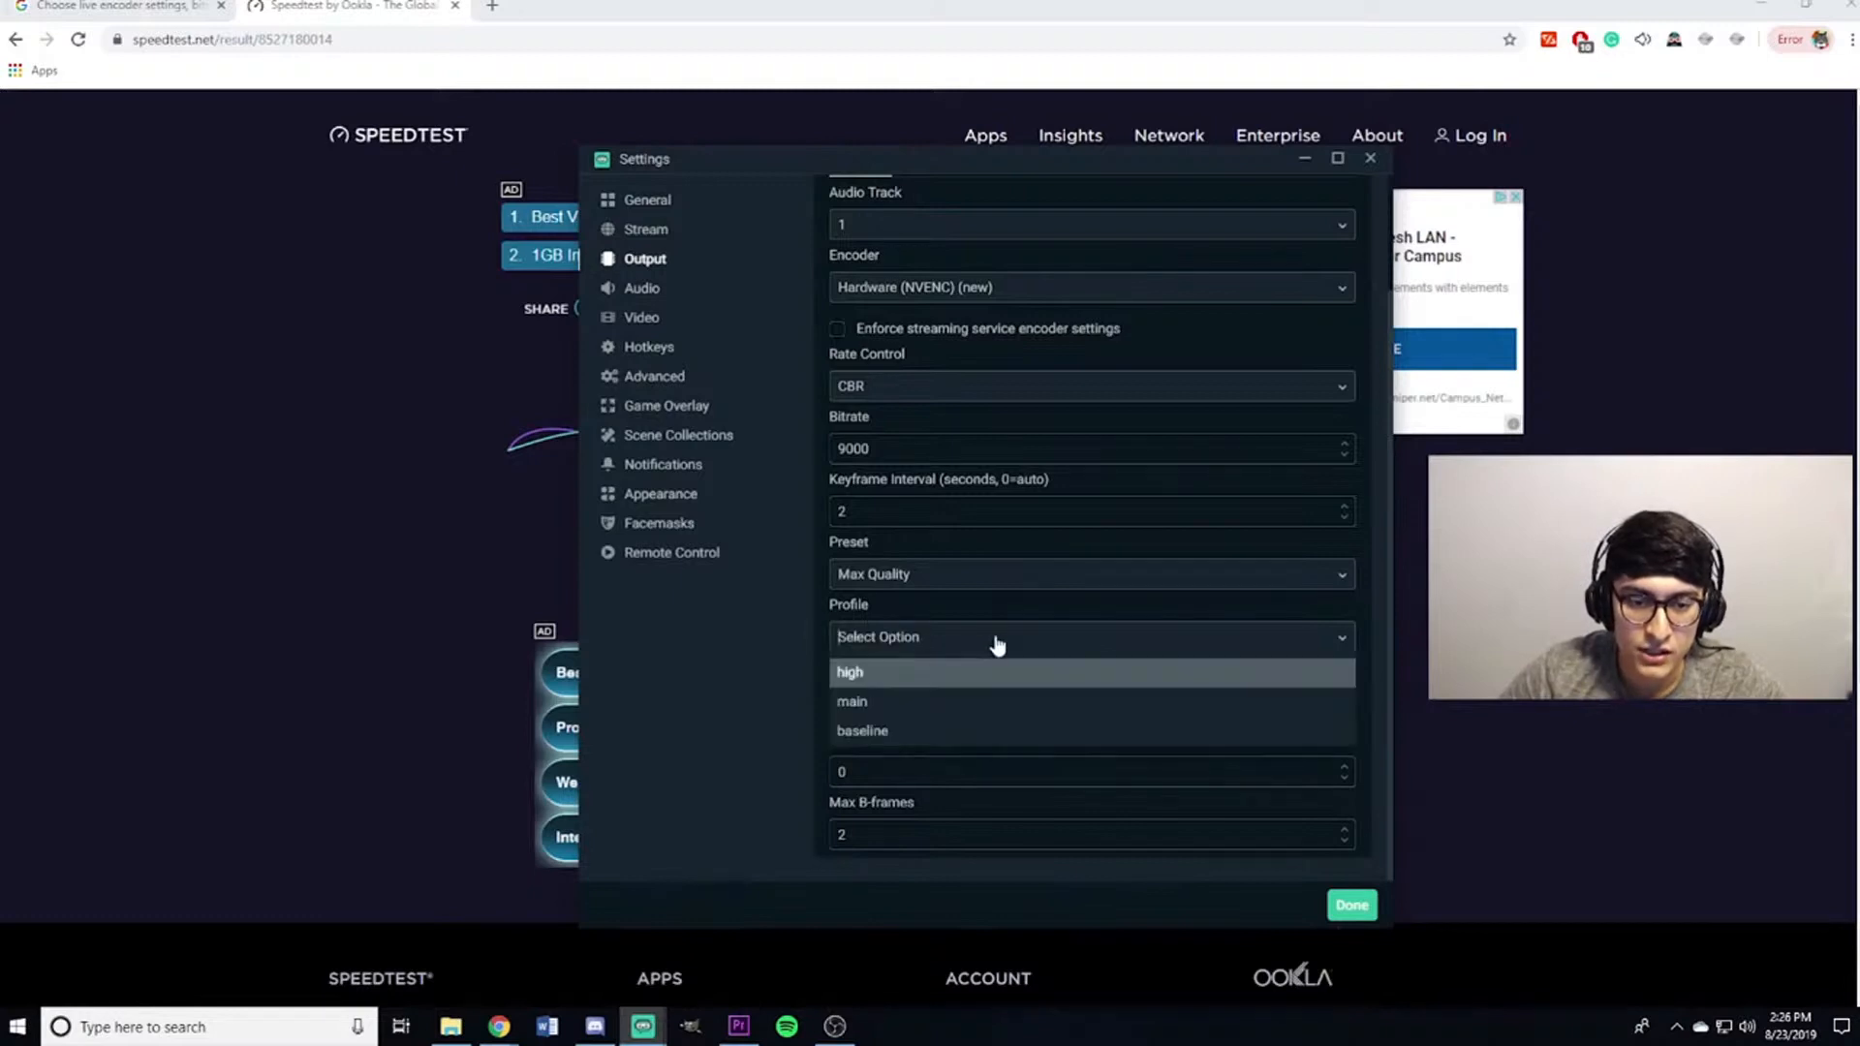
{"action": "left_click", "coordinate": [872, 672]}
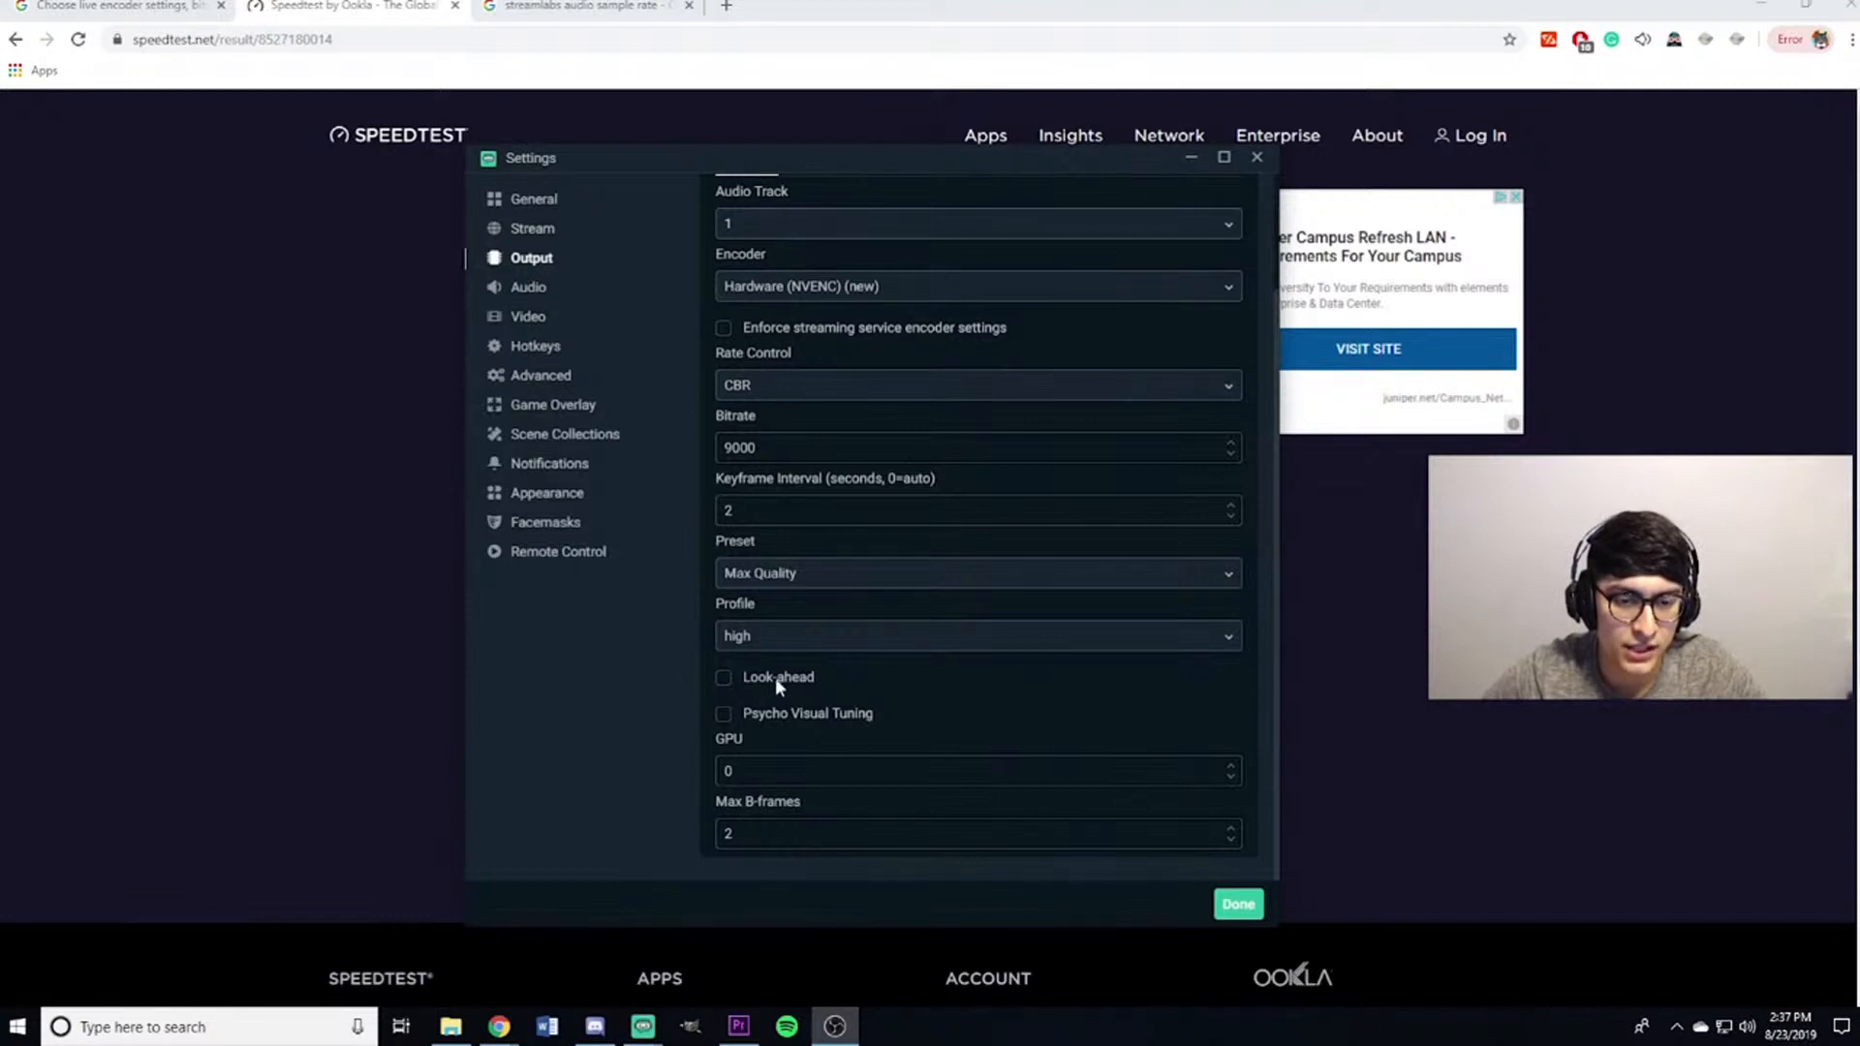
Enable Psycho Visual Tuning for the streaming encoder, keep GPU at 0, and apply and close the settings.
{"action": "left_click", "coordinate": [727, 716]}
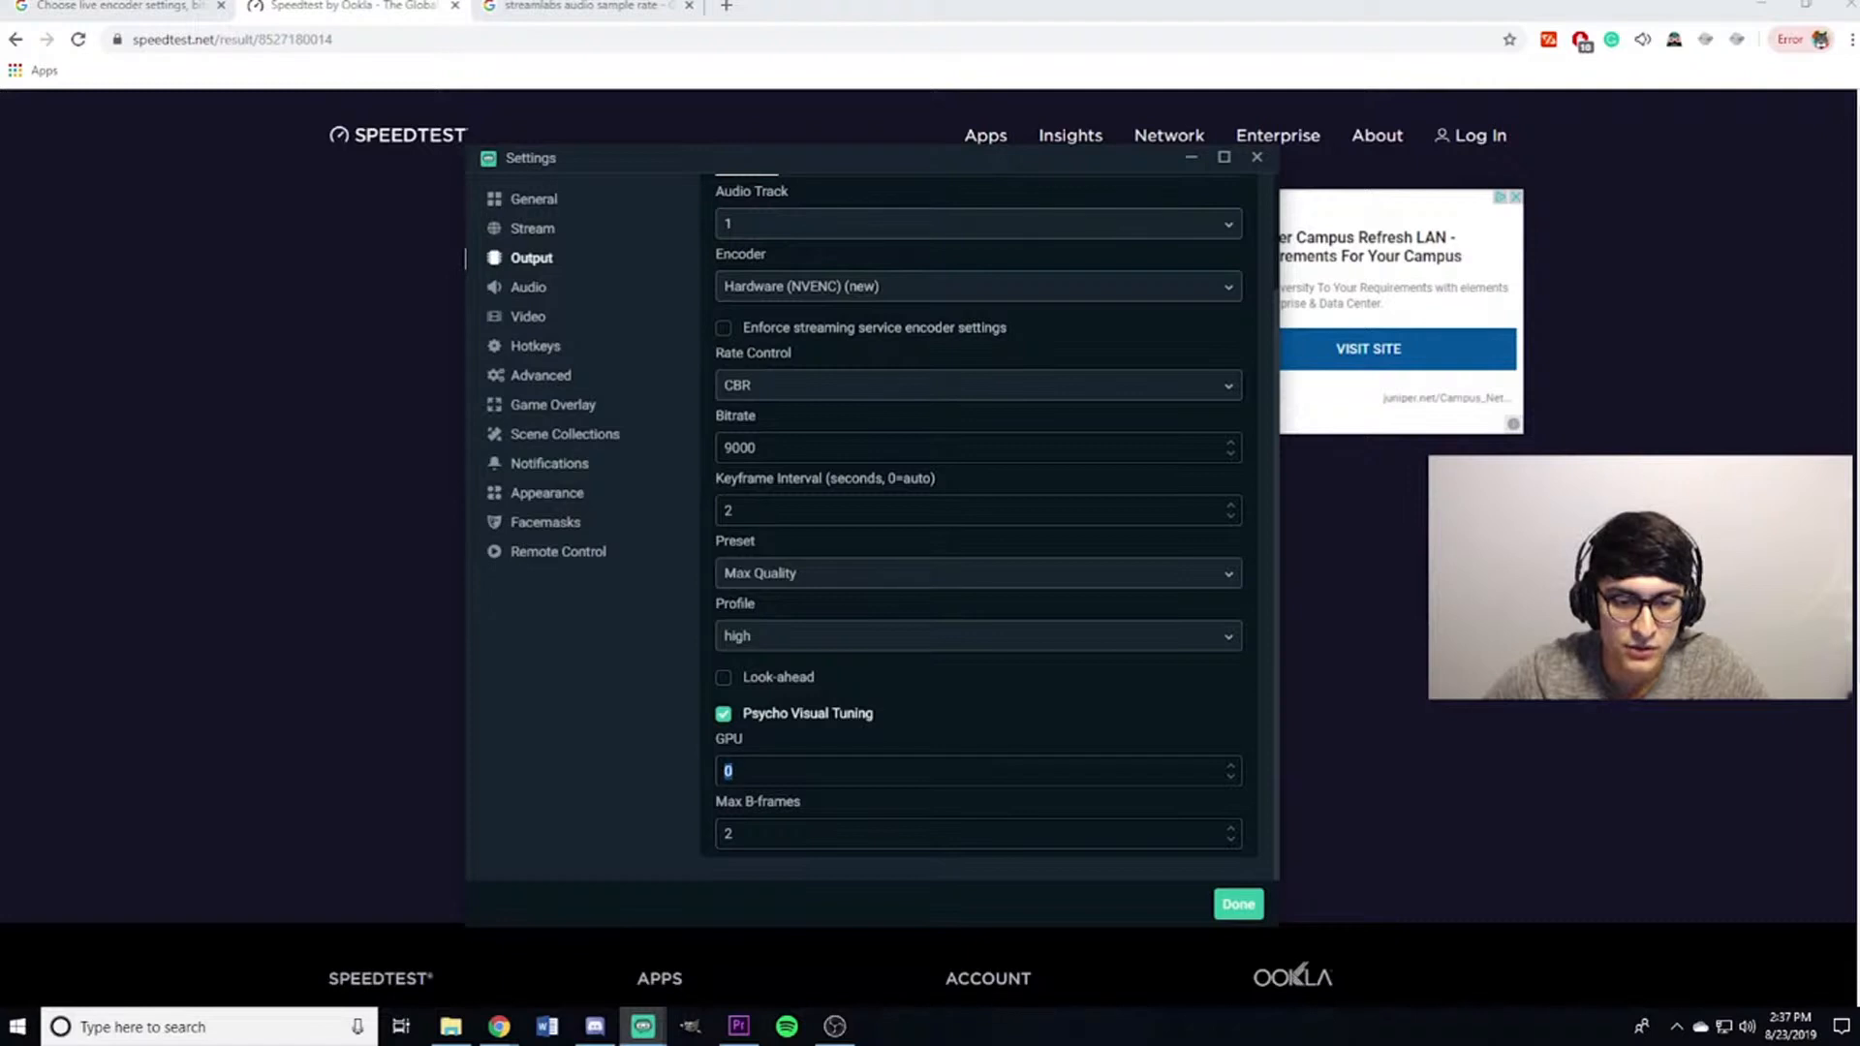
{"action": "key", "text": "ctrl+a"}
{"action": "left_click", "coordinate": [733, 771]}
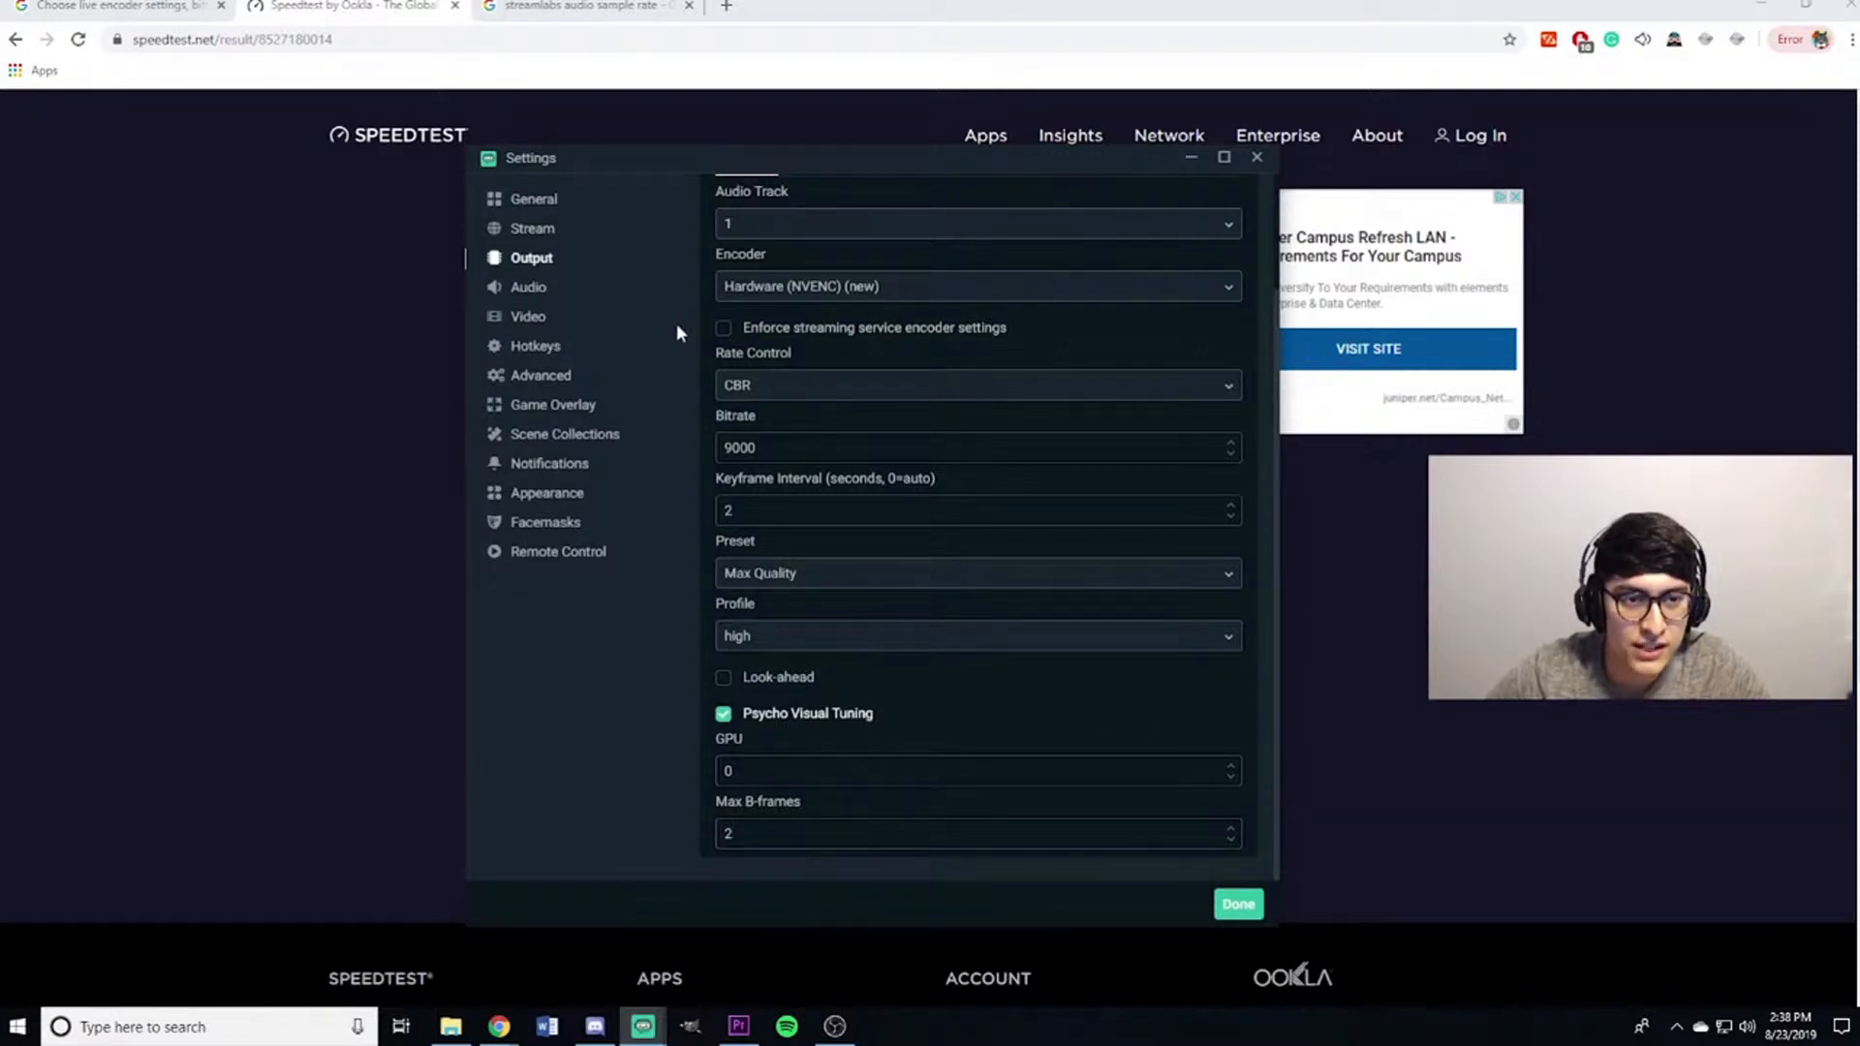
{"action": "left_click", "coordinate": [1237, 906]}
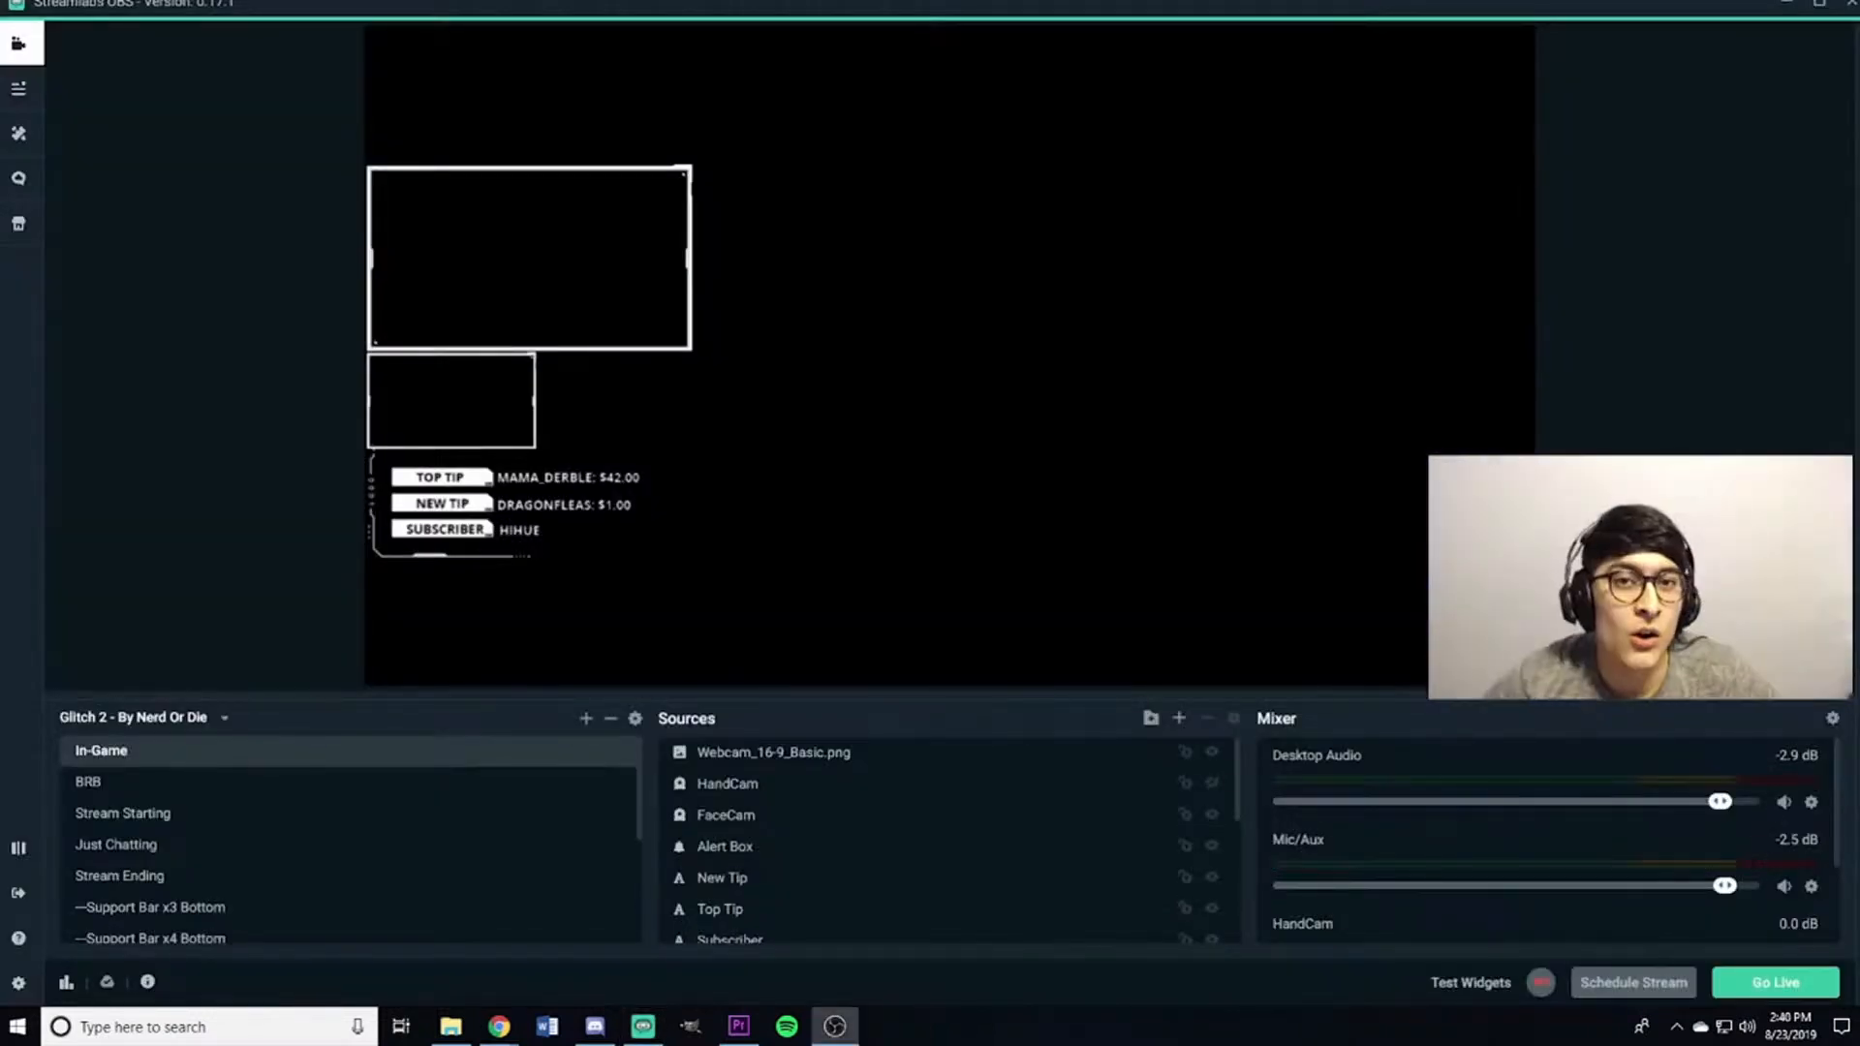